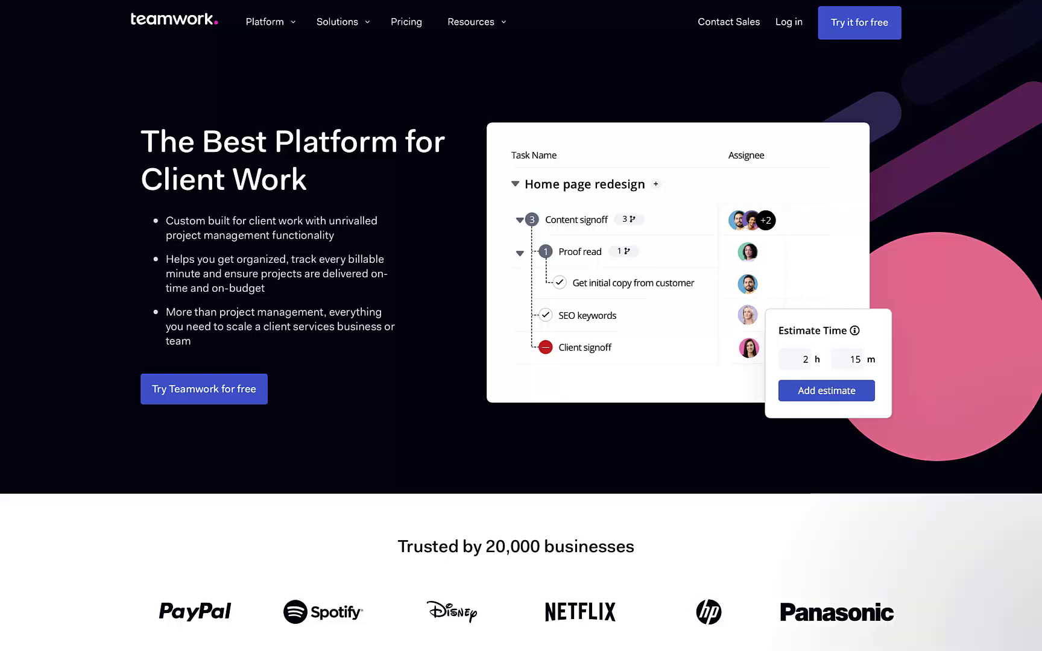
Scroll down through the teamwork.com marketing homepage.
scroll(521, 326, "down", 1)
scroll(521, 325, "down", 8)
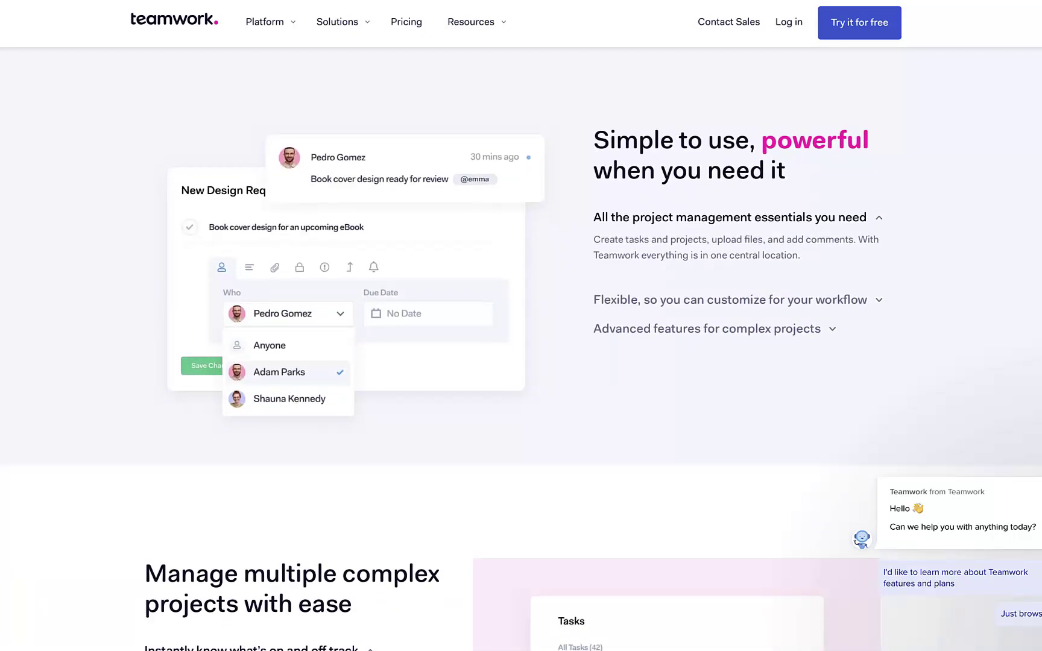
scroll(521, 326, "down", 7)
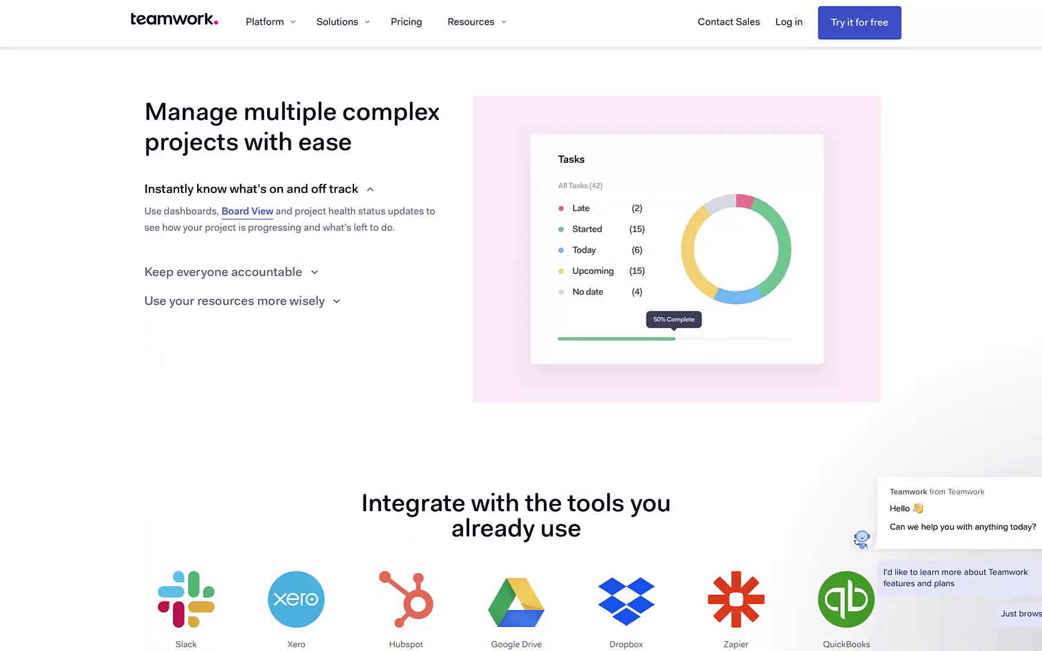
scroll(521, 325, "down", 6)
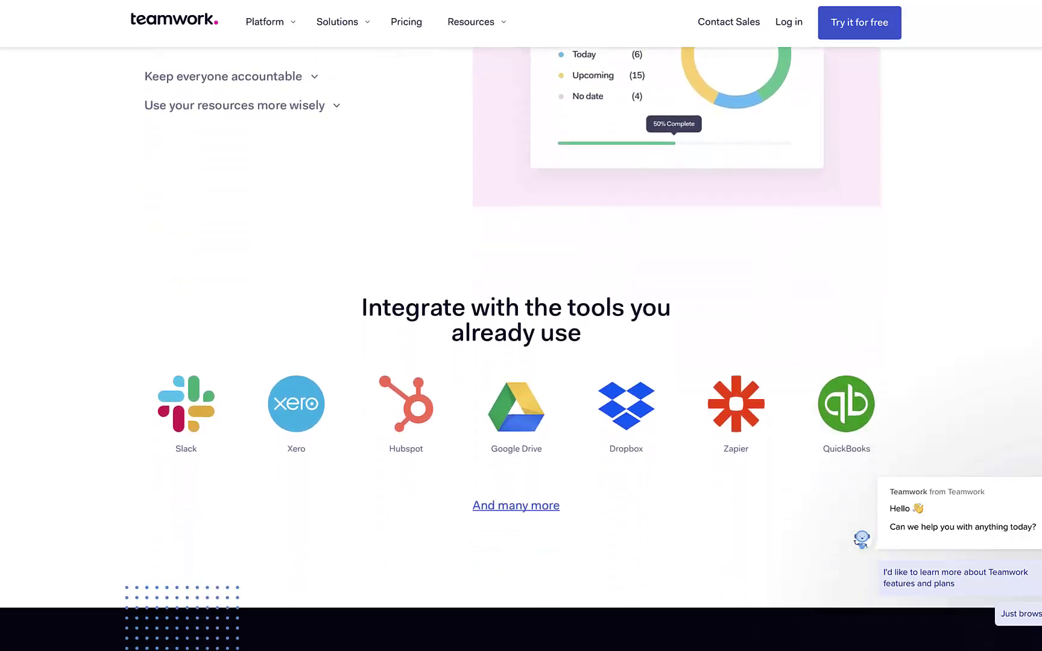
scroll(521, 326, "down", 6)
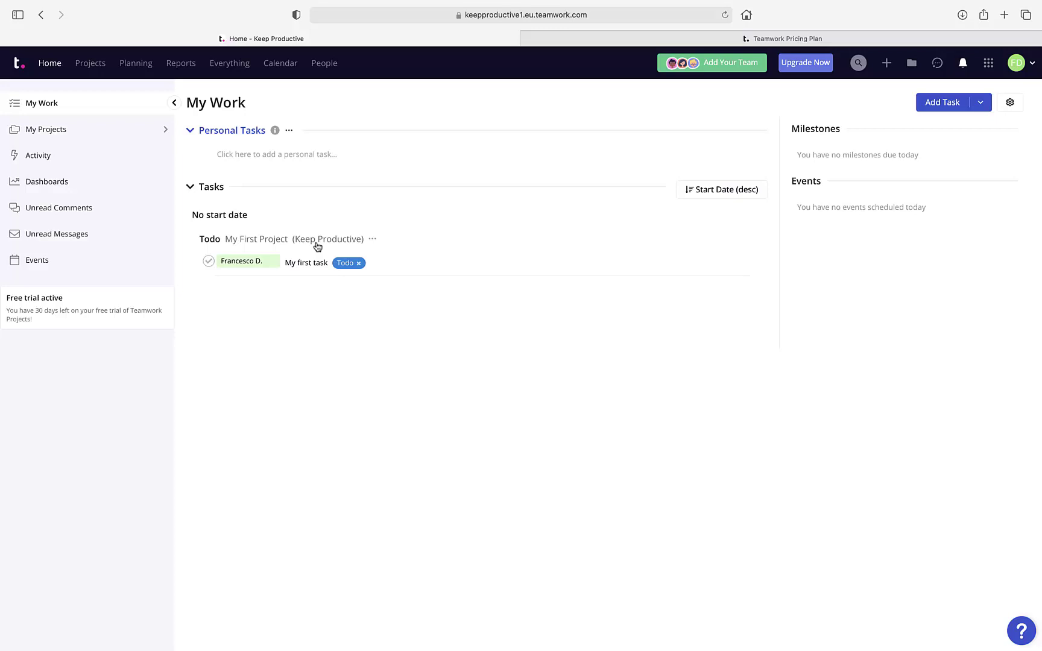
Switch to the Teamwork pricing plans page and dismiss its task popup.
left_click(646, 40)
scroll(586, 158, "up", 15)
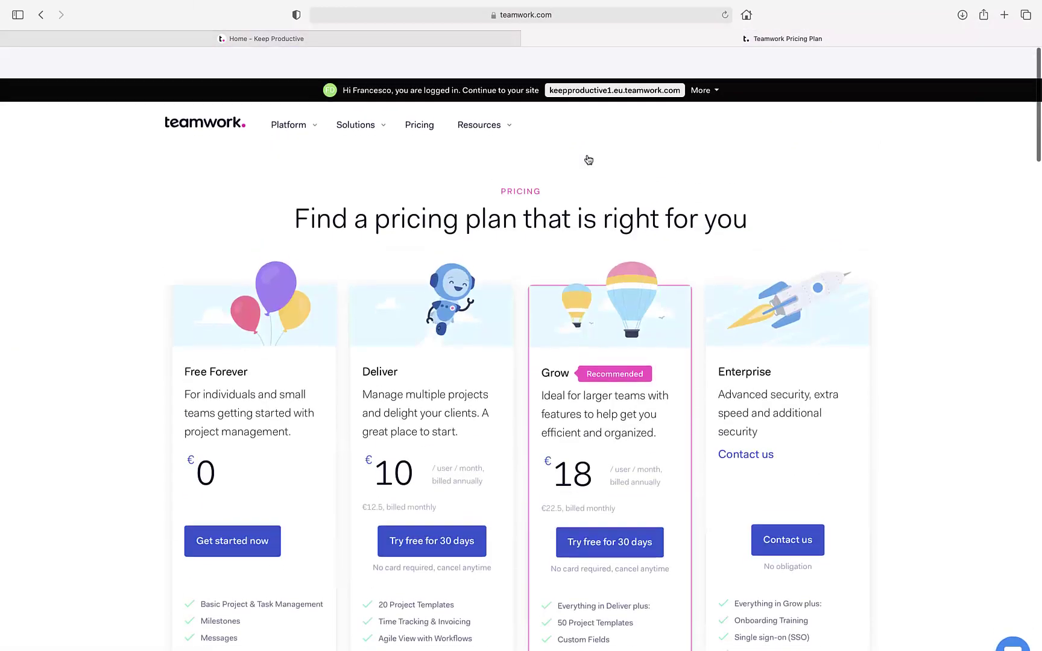
scroll(587, 158, "down", 2)
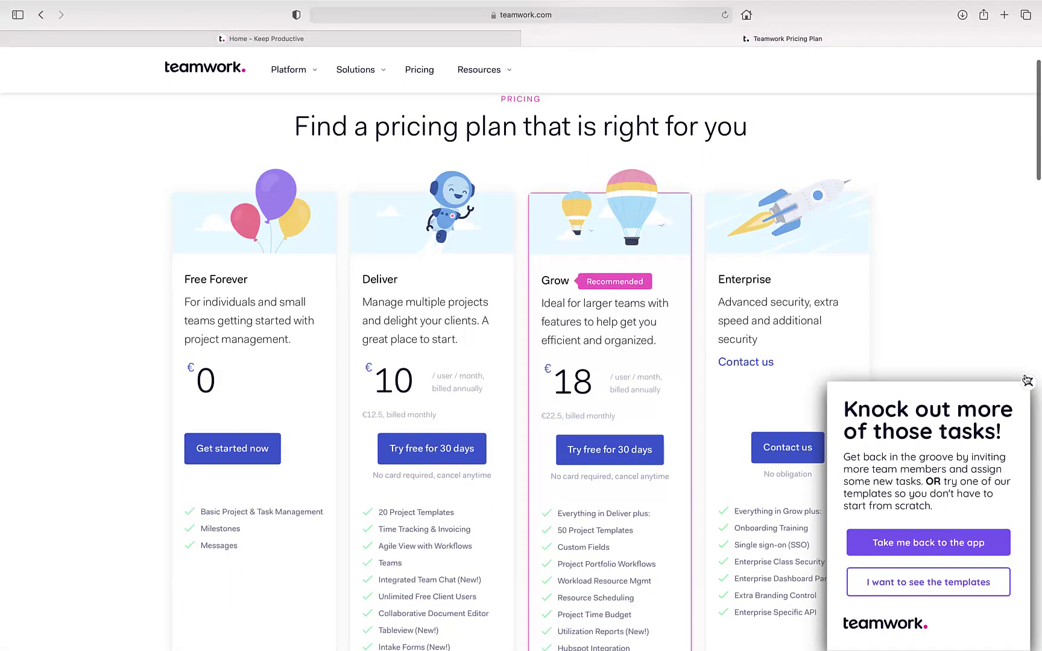
left_click(1027, 381)
Expand the Standard Project Management row in Compare our pricing plans.
scroll(717, 320, "down", 1)
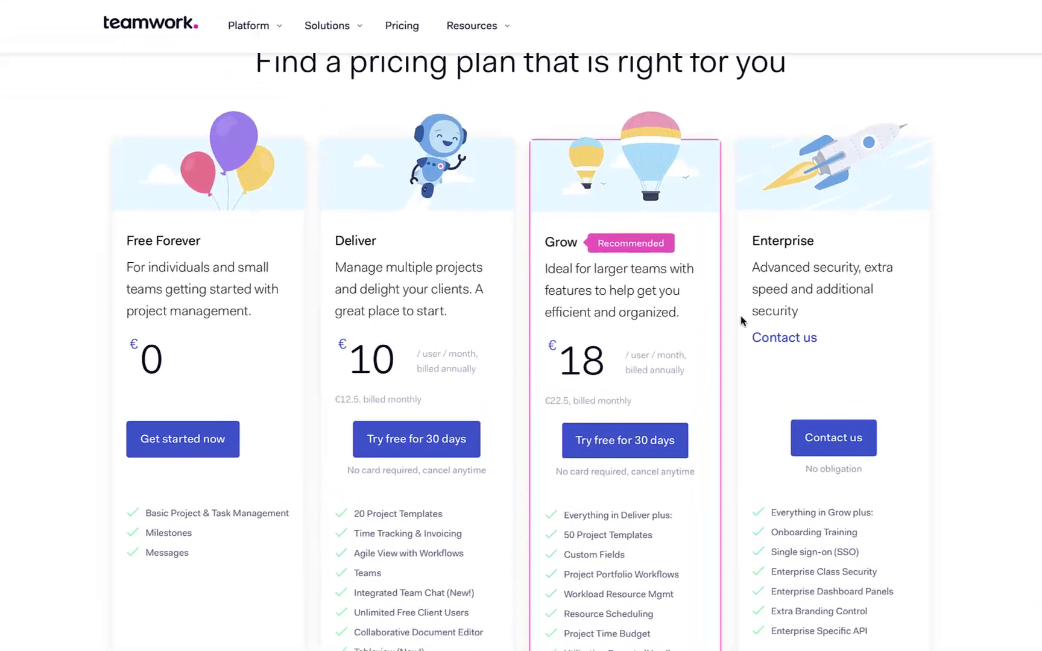
scroll(775, 320, "down", 1)
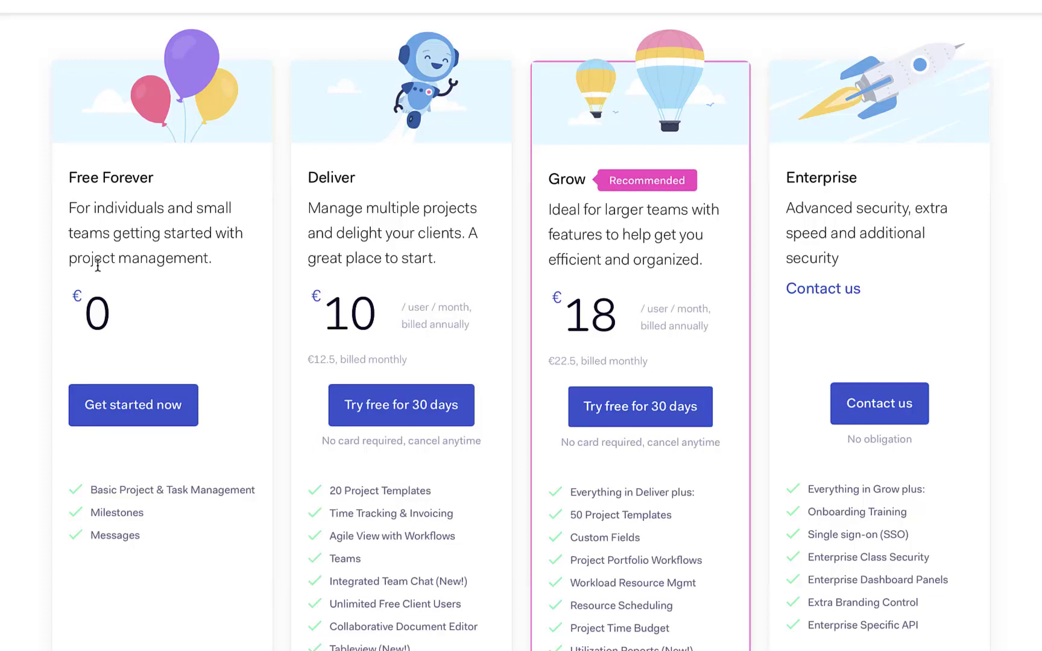
scroll(99, 269, "down", 1)
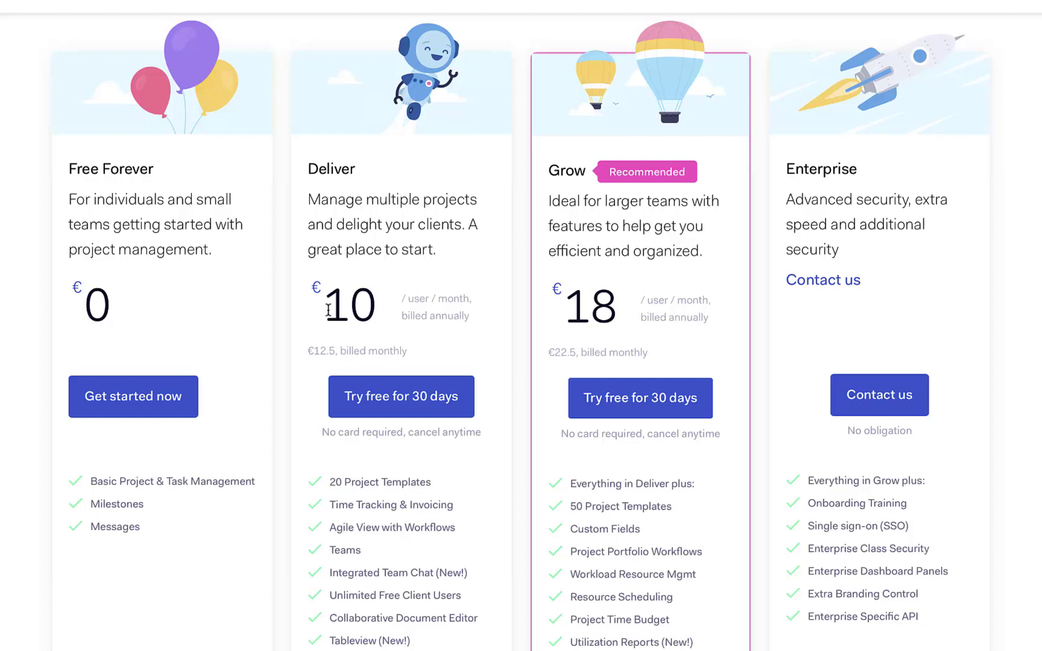
scroll(328, 310, "down", 1)
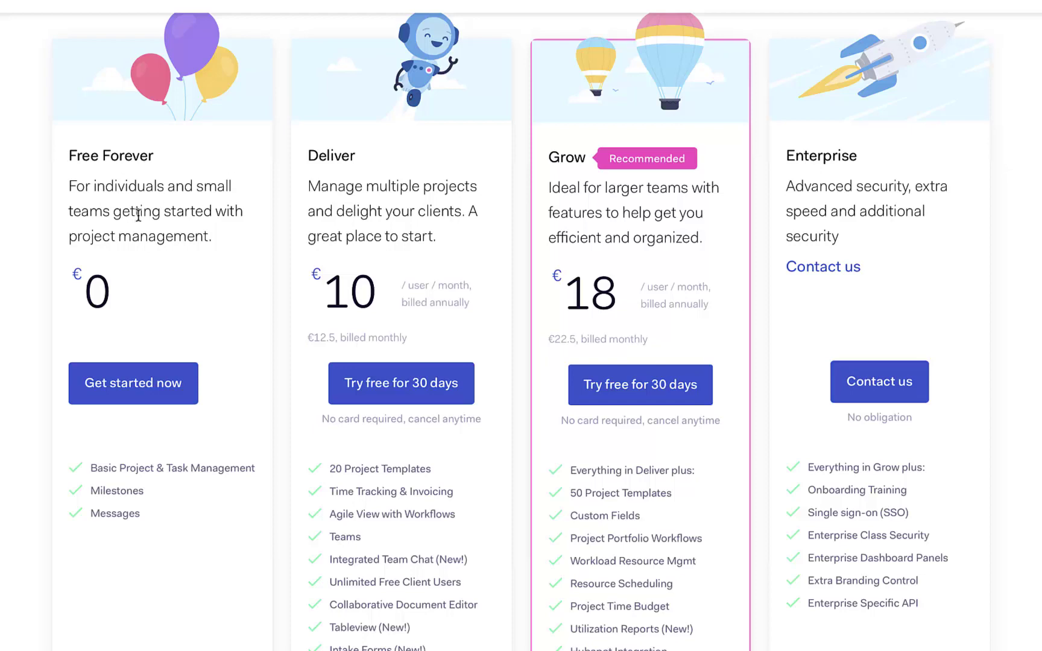
scroll(244, 510, "down", 1)
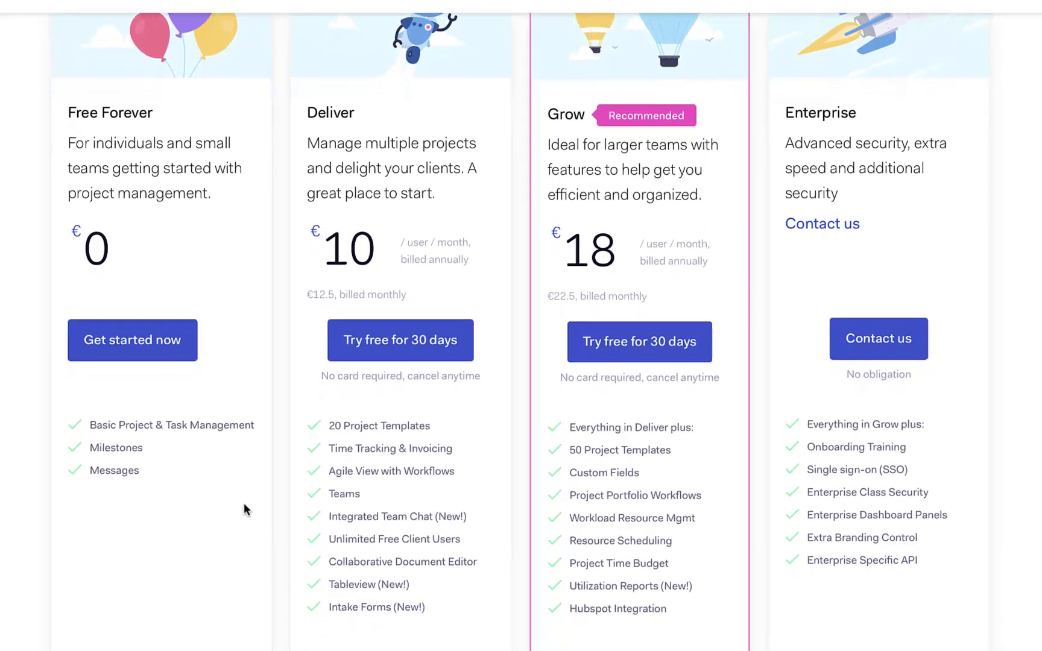
scroll(245, 508, "down", 10)
left_click(247, 228)
scroll(247, 228, "down", 3)
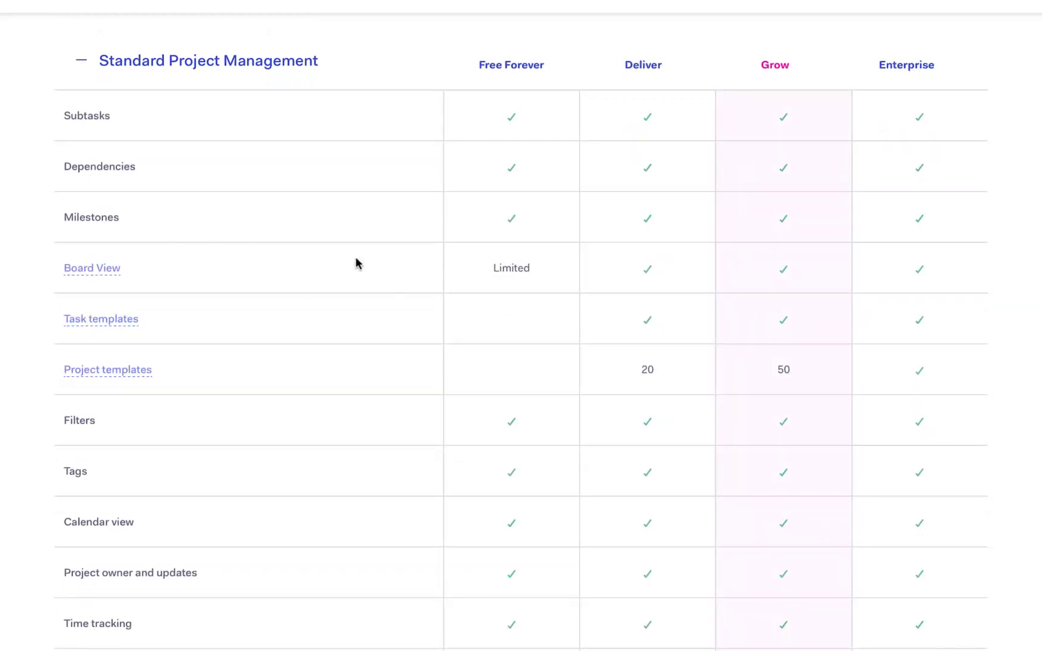
scroll(537, 594, "down", 1)
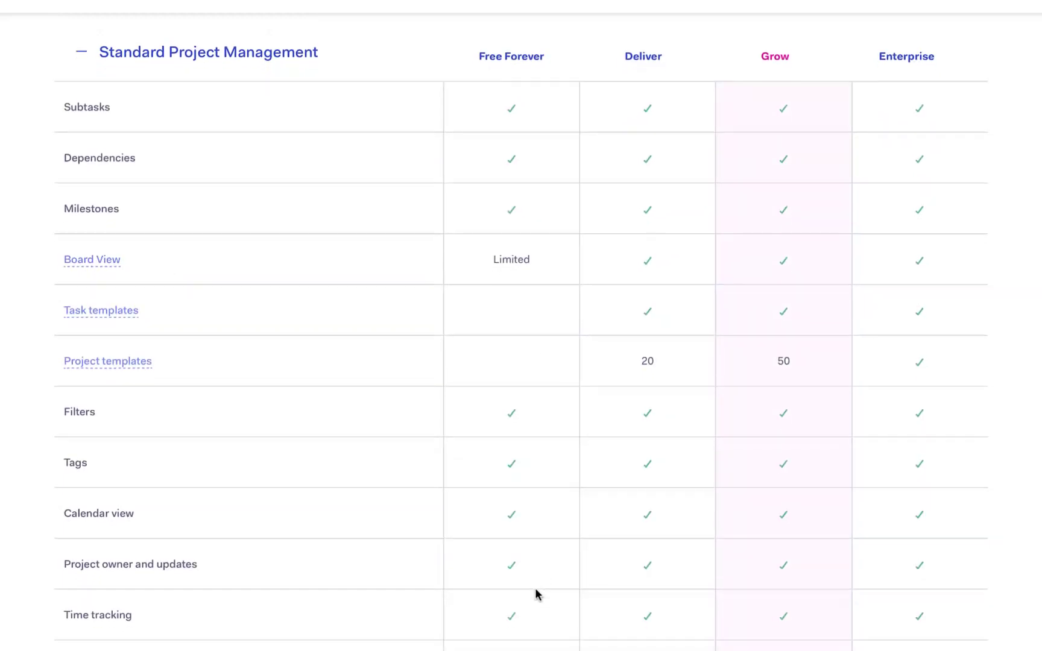
scroll(536, 594, "down", 3)
scroll(537, 594, "down", 2)
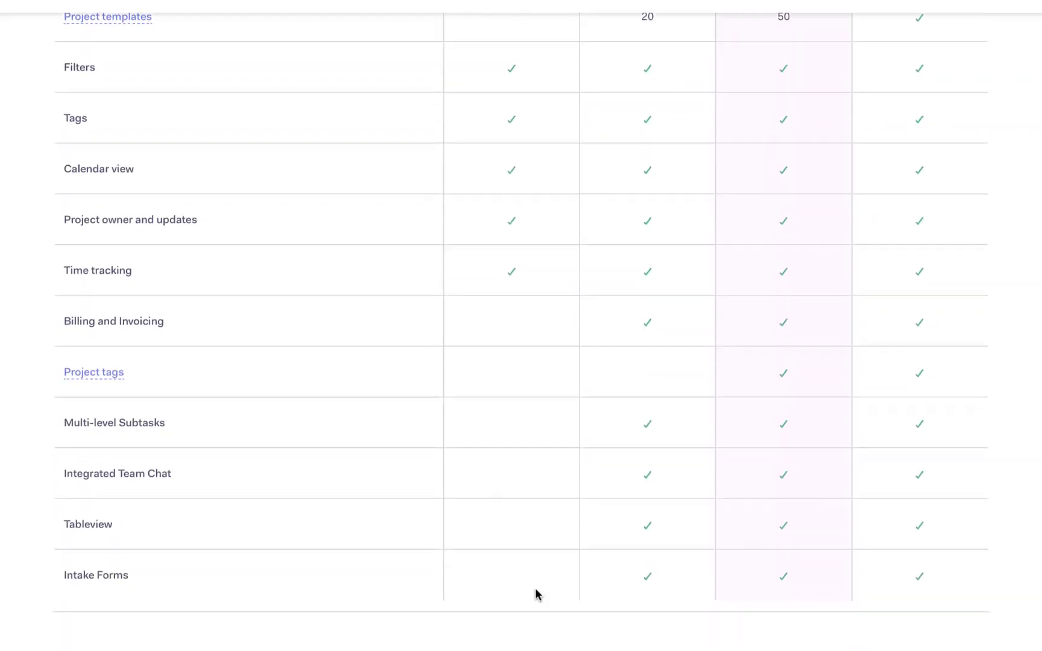
scroll(537, 594, "down", 3)
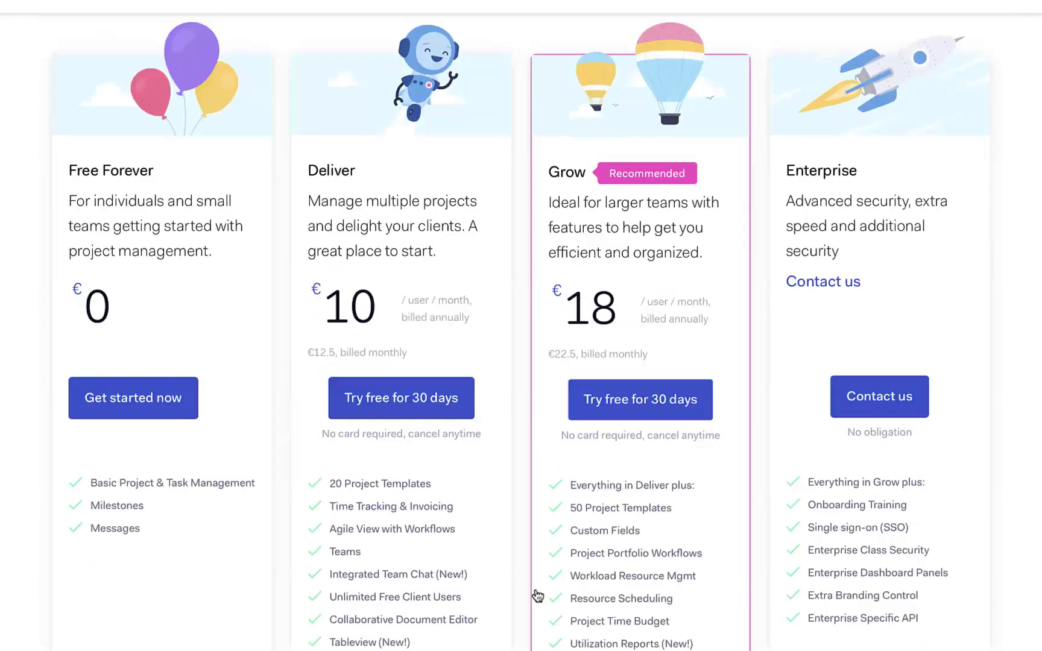
scroll(538, 595, "up", 2)
scroll(537, 596, "down", 2)
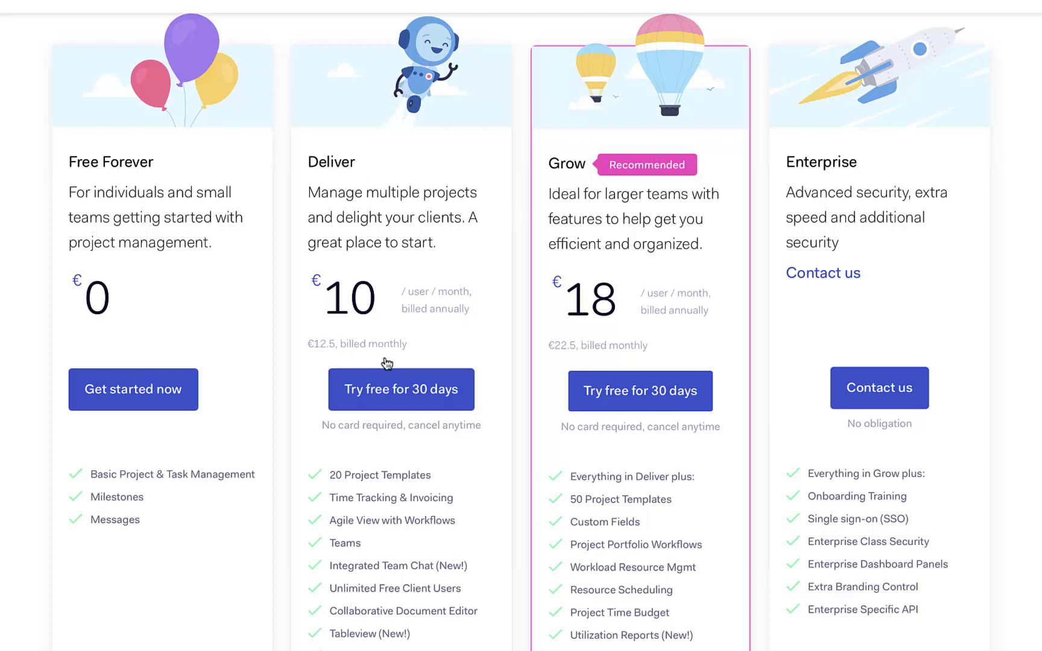
scroll(384, 638, "down", 3)
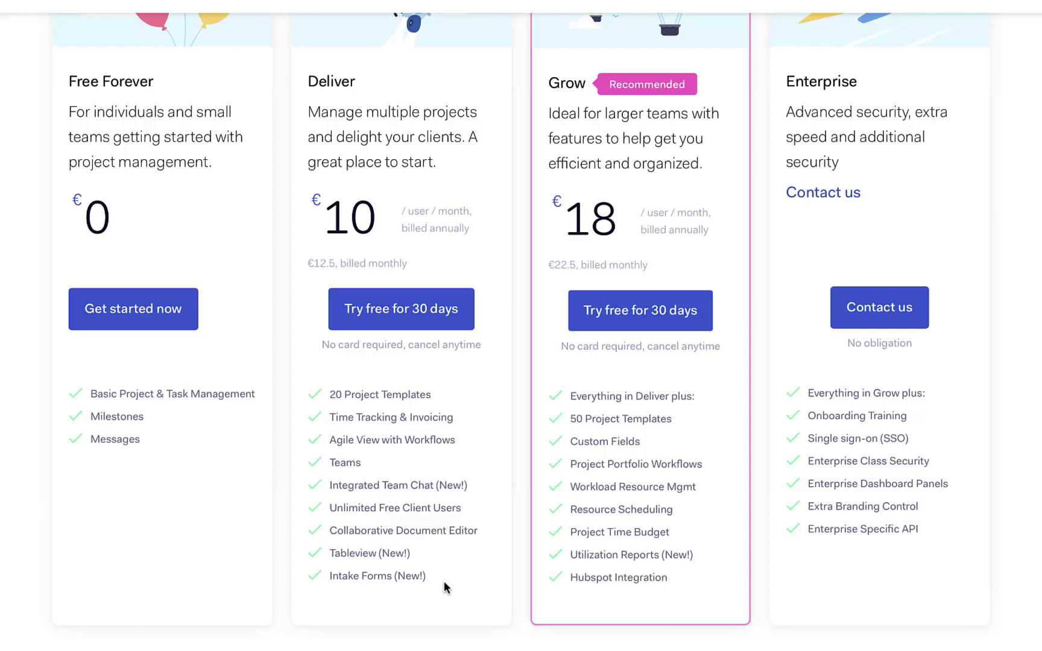
triple_click(369, 511)
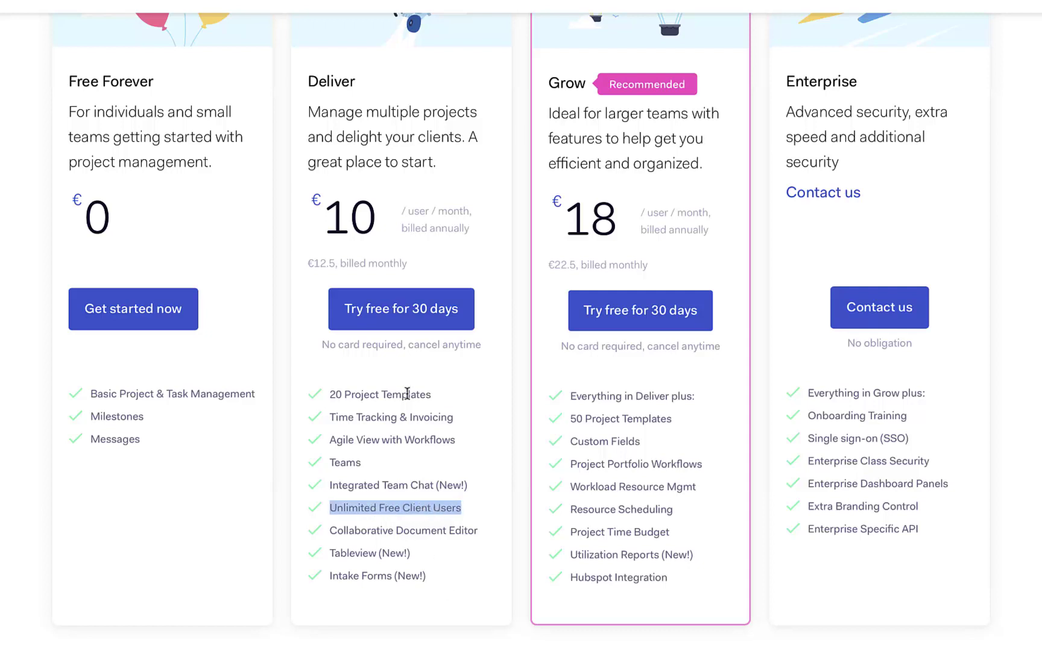
left_click(408, 250)
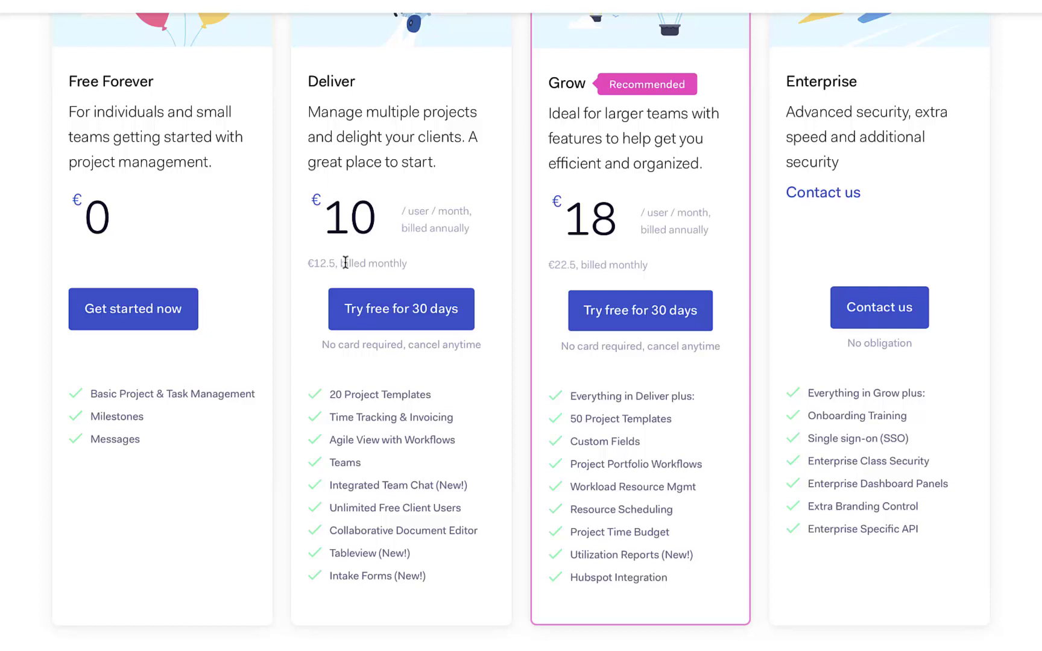
scroll(402, 206, "up", 1)
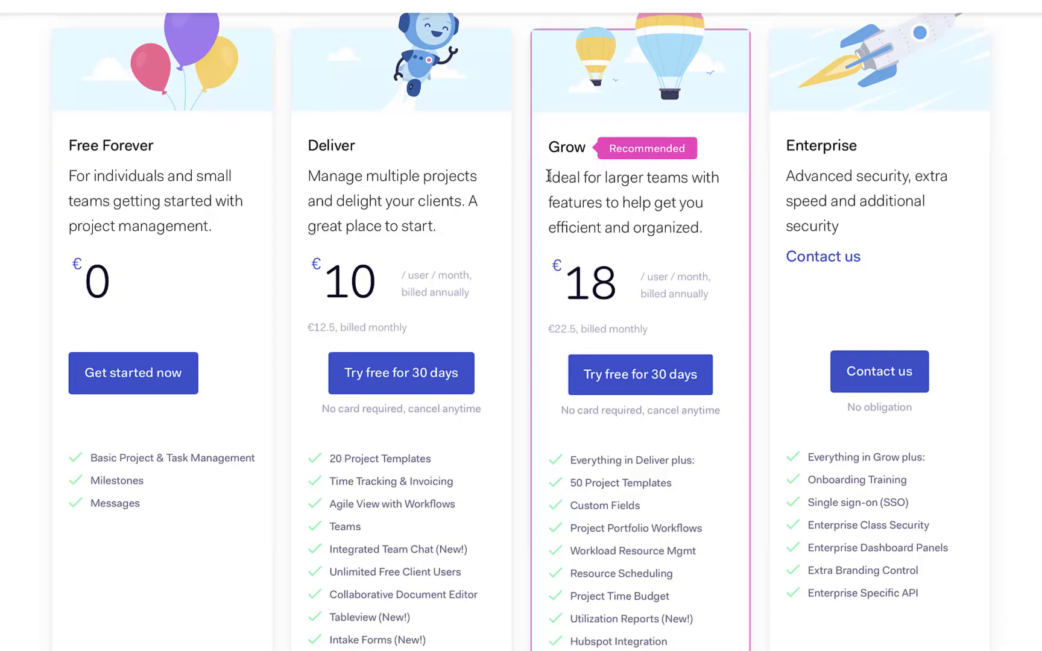
left_click_drag(549, 176, 689, 177)
scroll(652, 218, "down", 1)
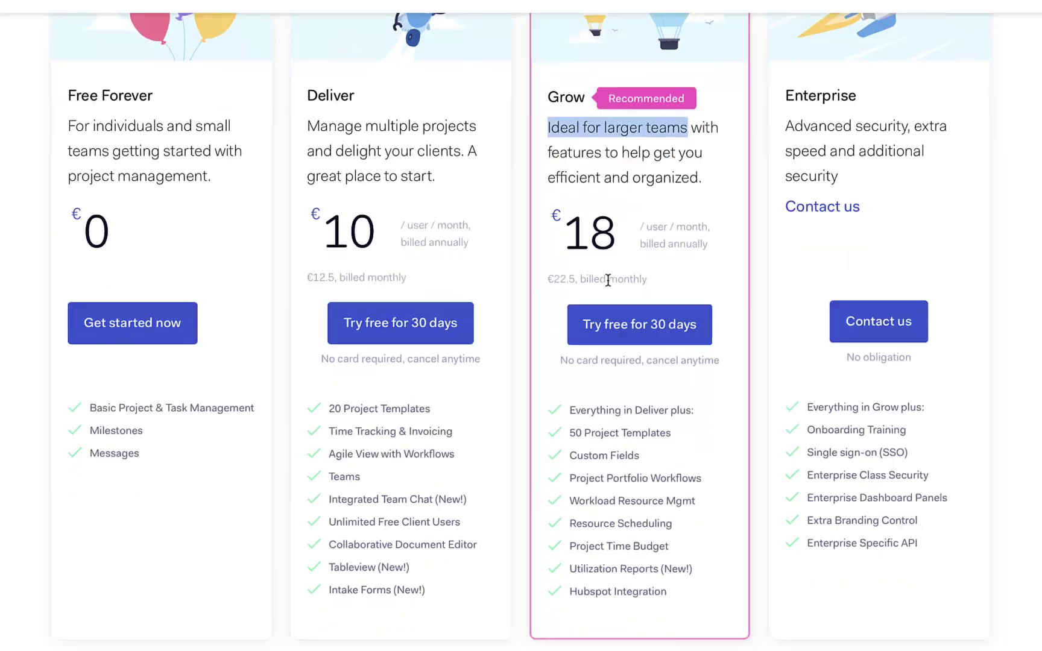
left_click(637, 480)
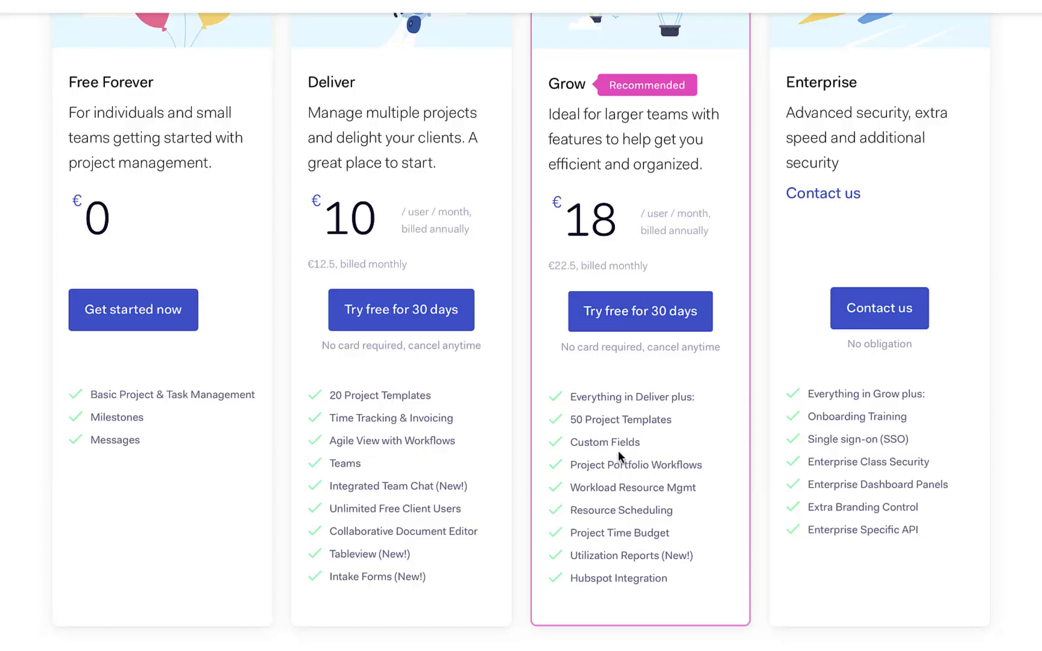
triple_click(584, 444)
left_click(610, 464)
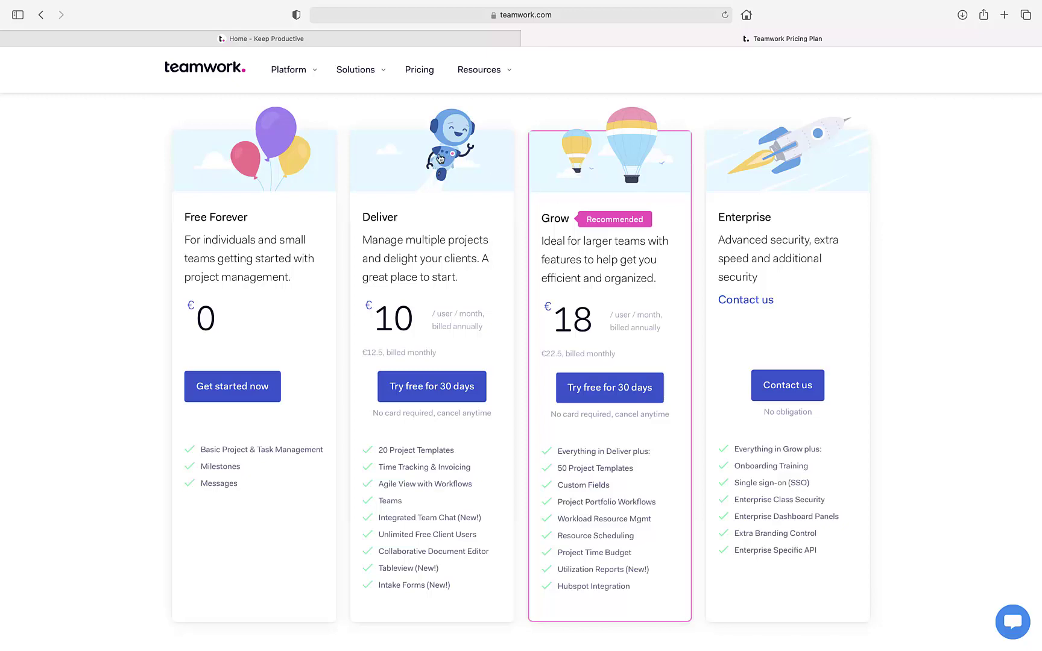
Browse the all-products page from Platform down to the footer and back.
mouse_move(304, 81)
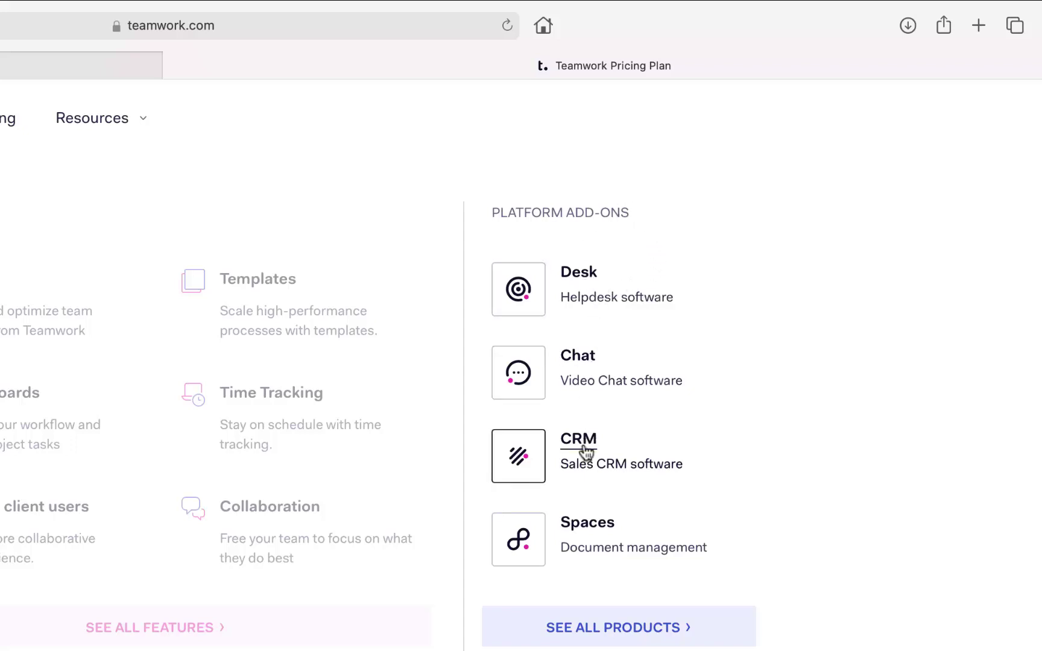
left_click(608, 615)
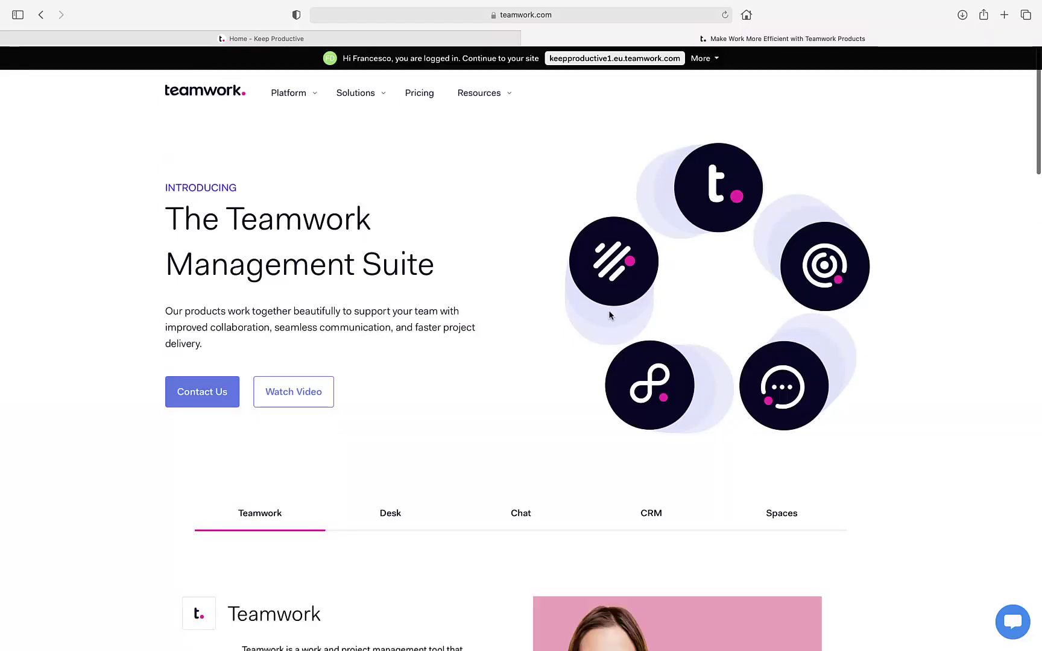
scroll(533, 344, "down", 2)
scroll(533, 344, "down", 5)
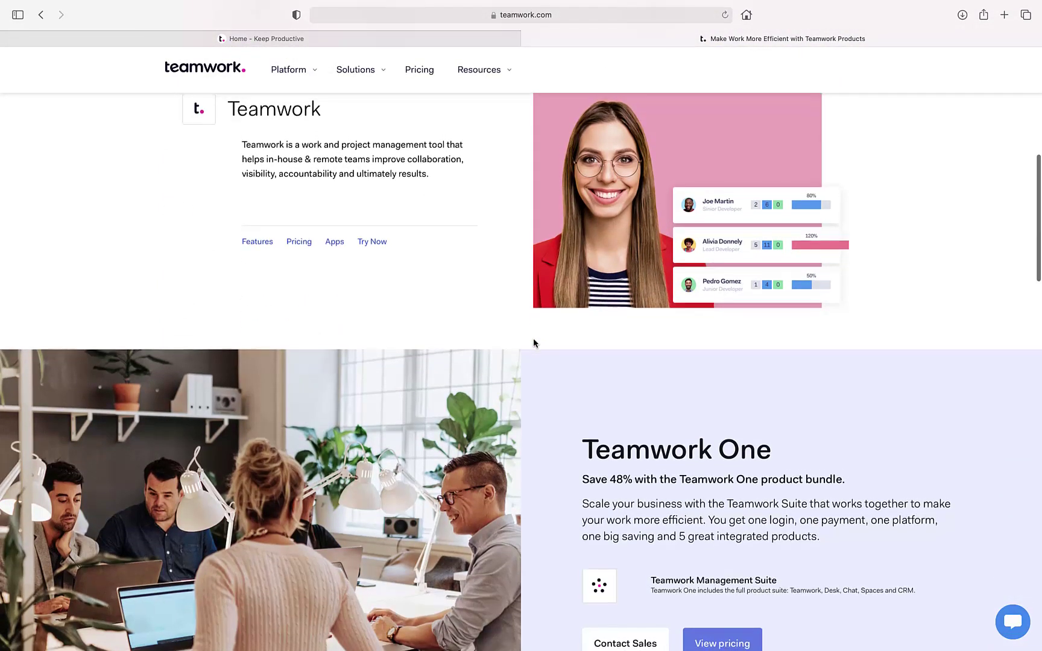
scroll(533, 341, "up", 1)
scroll(534, 340, "down", 13)
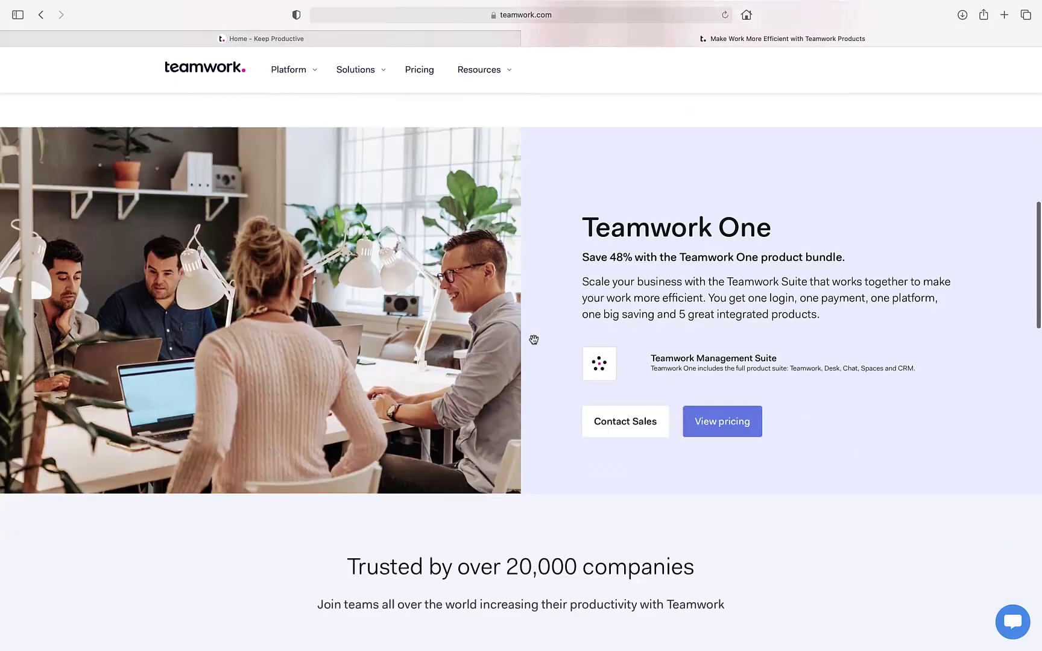
scroll(534, 339, "down", 6)
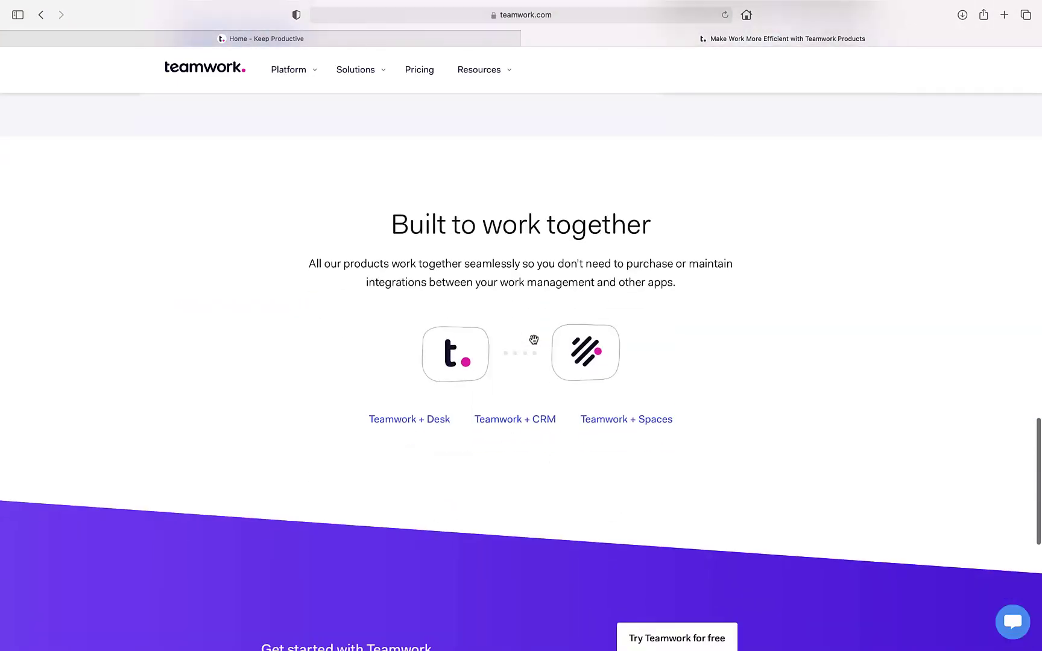
scroll(533, 342, "down", 4)
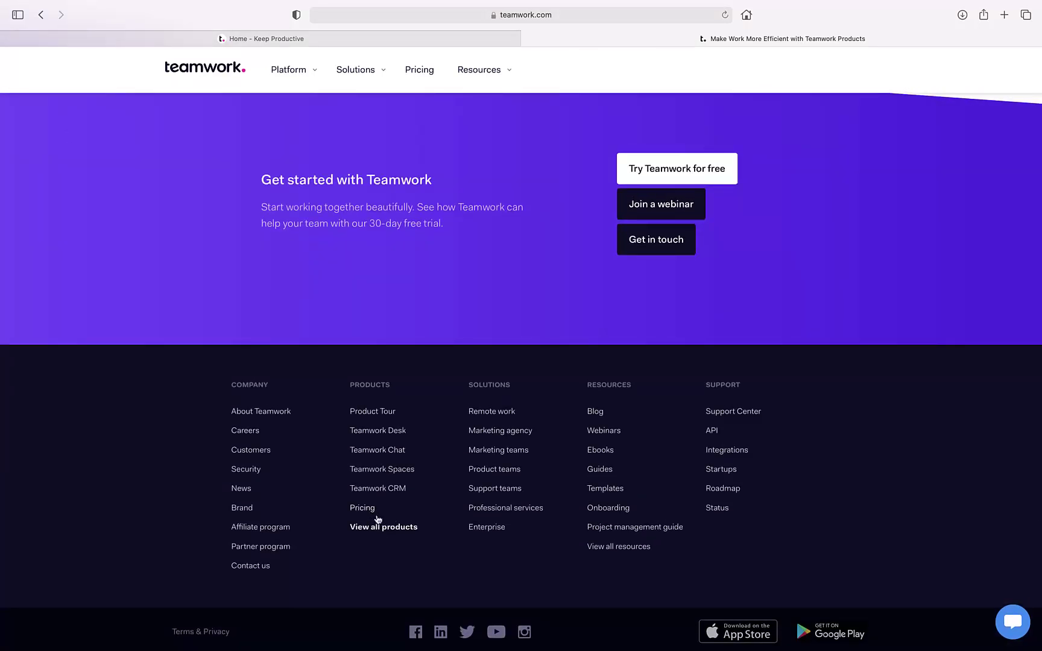
left_click(377, 520)
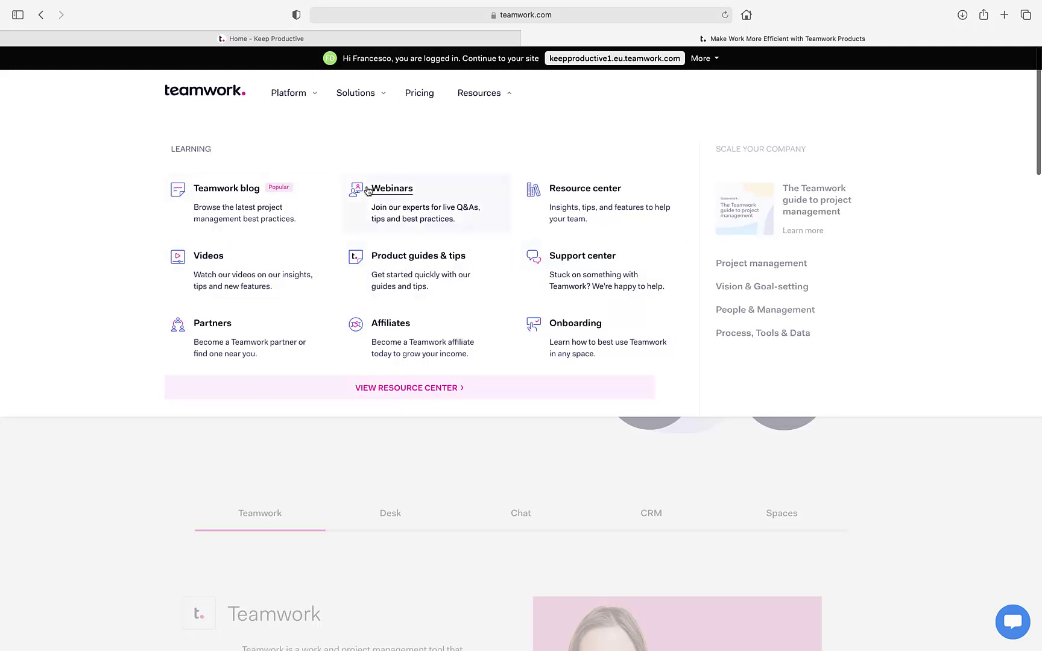
Close the Resources menu, view Pricing, then close the pricing tab with Cmd+W.
left_click(487, 98)
left_click(430, 99)
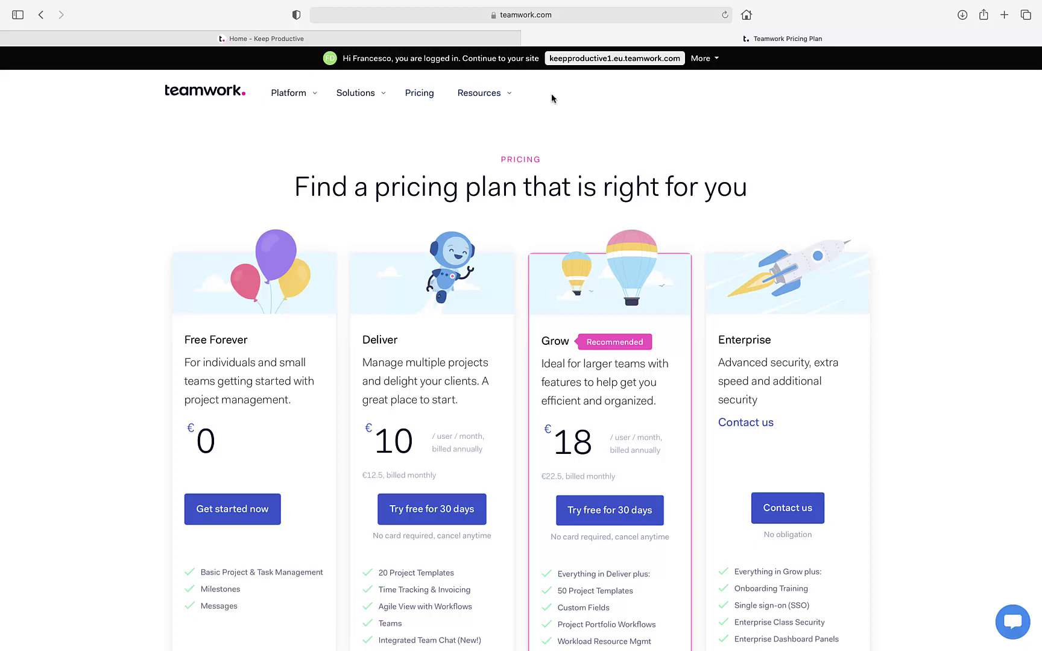
key("super+w")
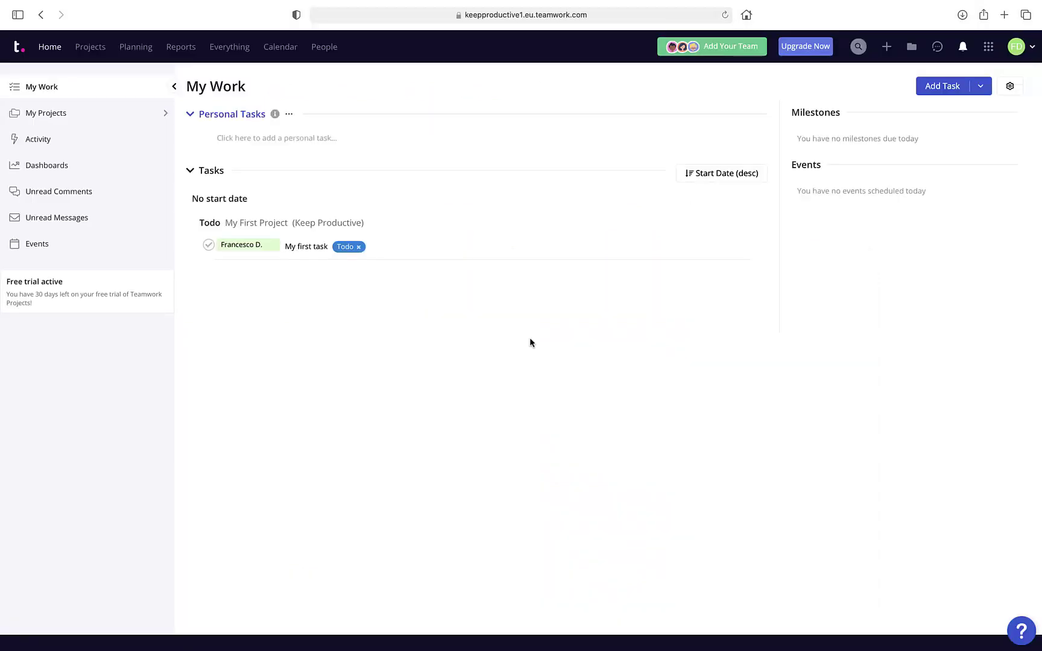
Zoom the My Work page in with Cmd+Plus and collapse the left sidebar.
key("super+equal")
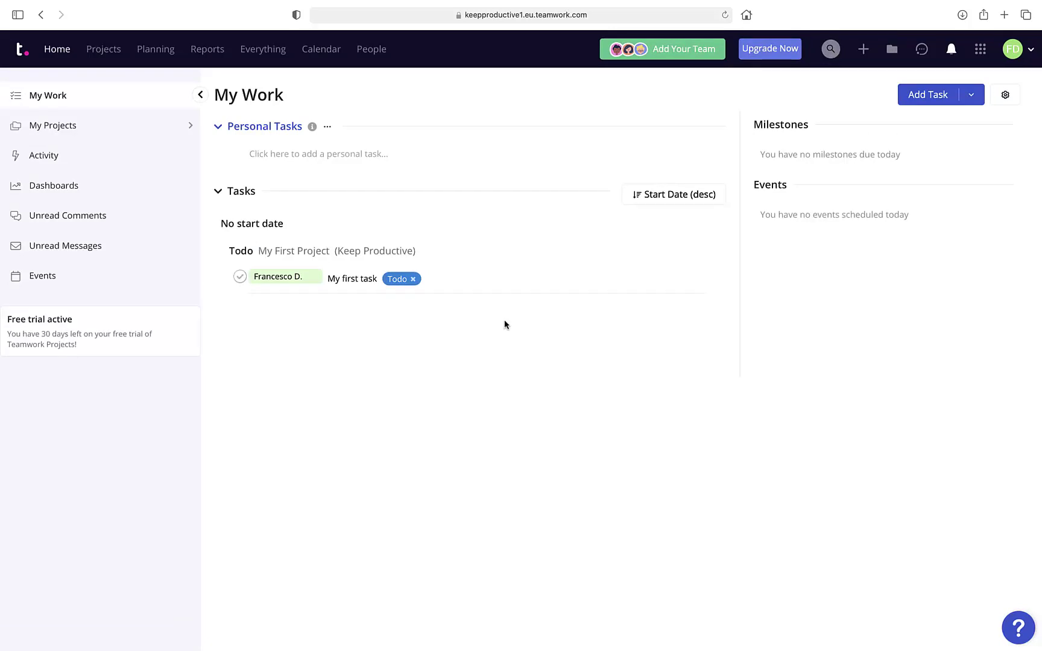
mouse_move(272, 271)
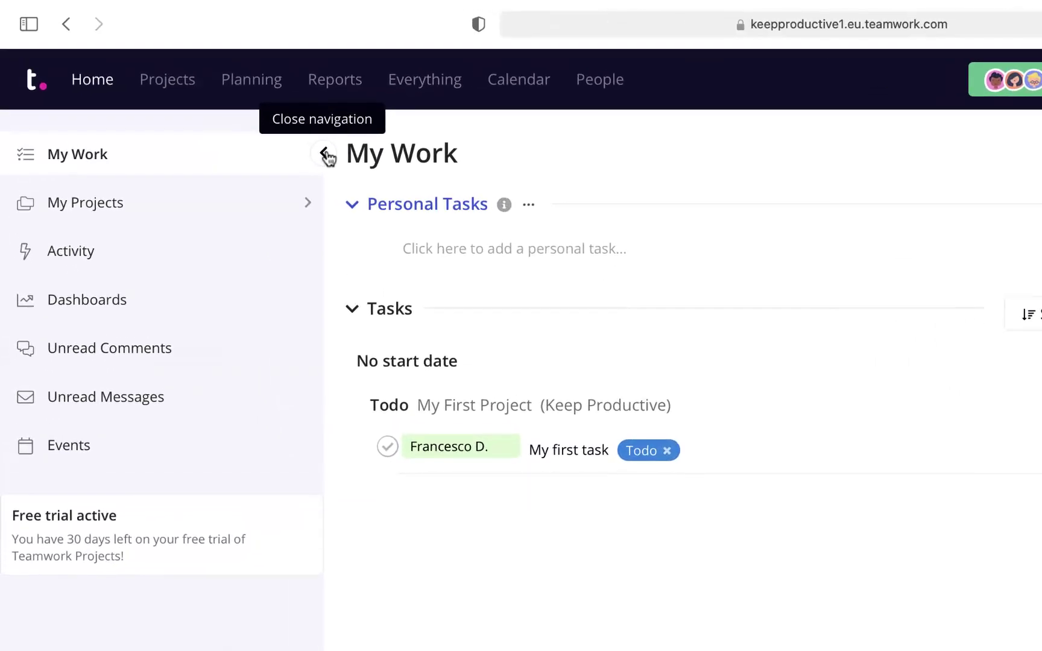
left_click(326, 155)
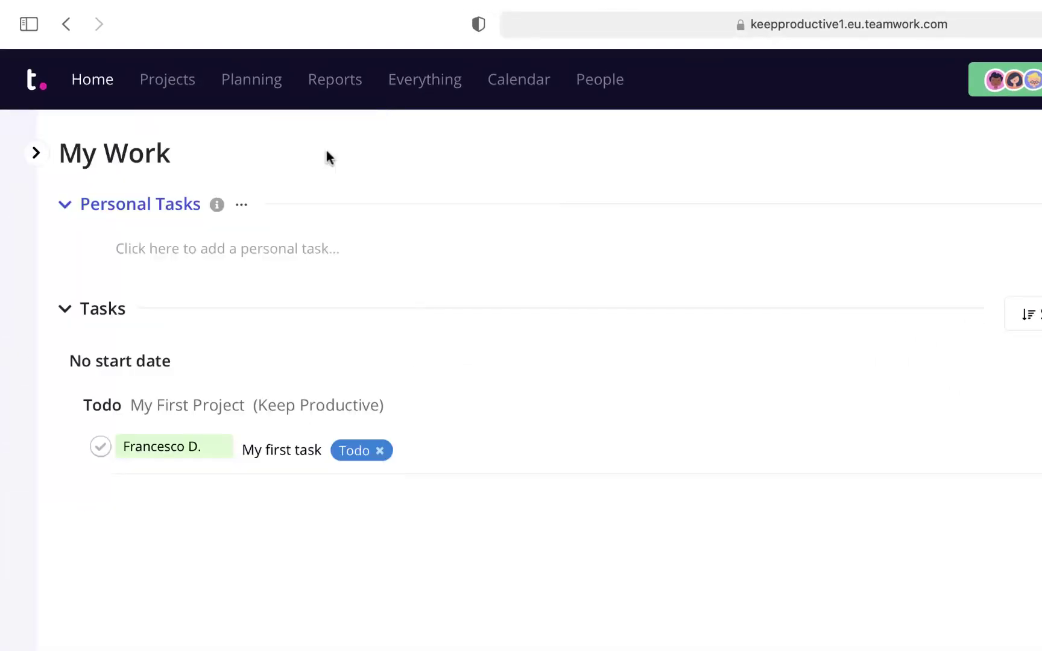
Start a new project from scratch from the Projects list.
left_click(159, 91)
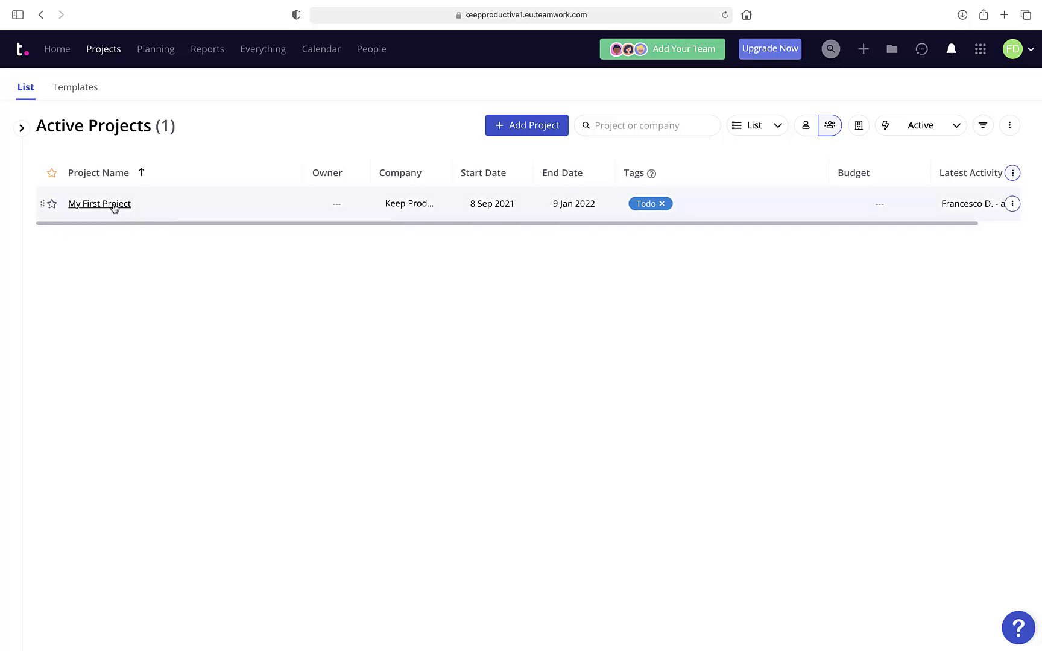
left_click(513, 124)
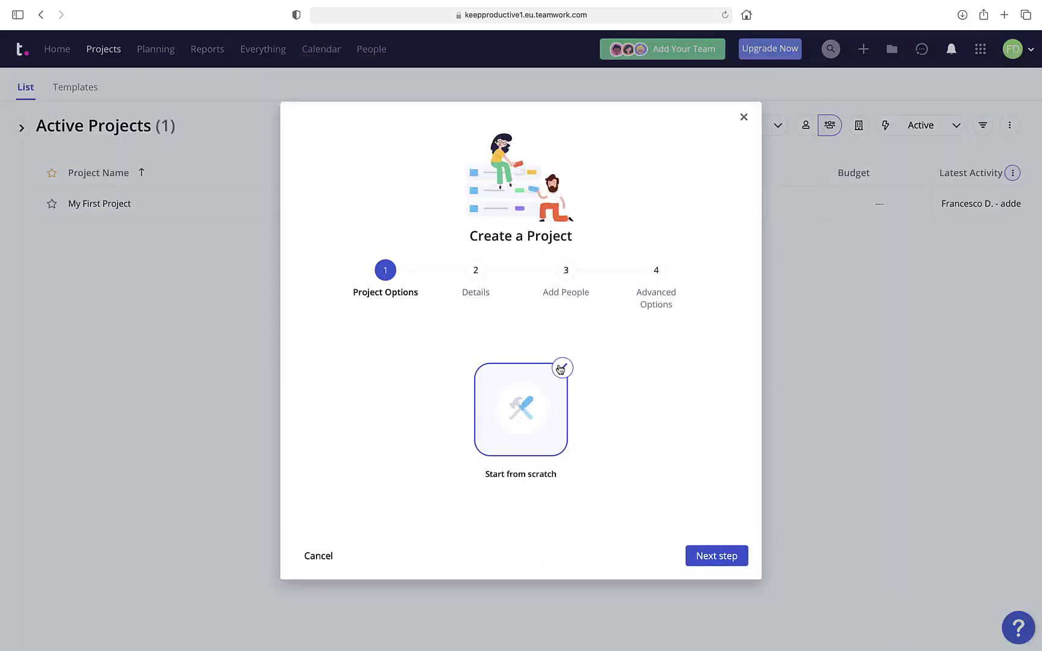
left_click(728, 565)
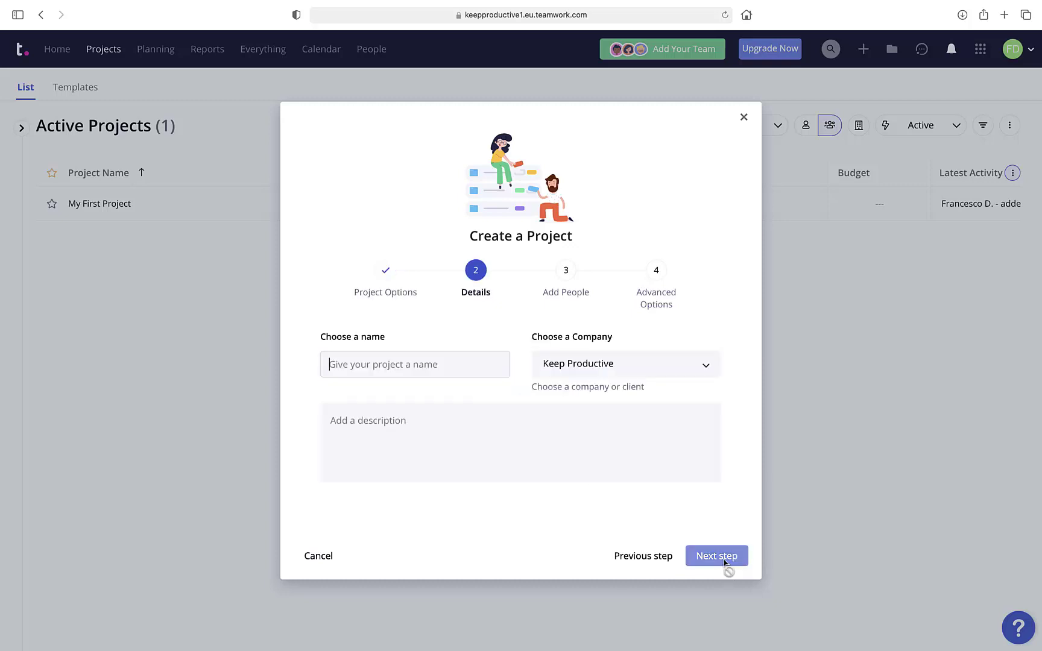
Name the project Bento, describe it as 'A brand new app', and enter an e-mail address.
type("Bento")
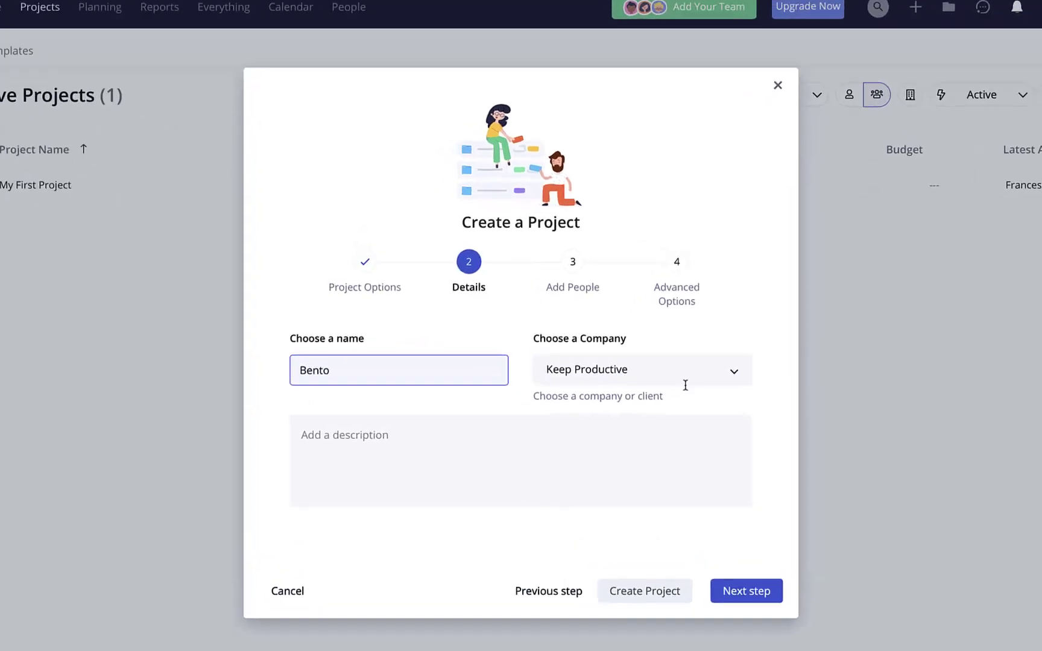
left_click(574, 421)
type("A")
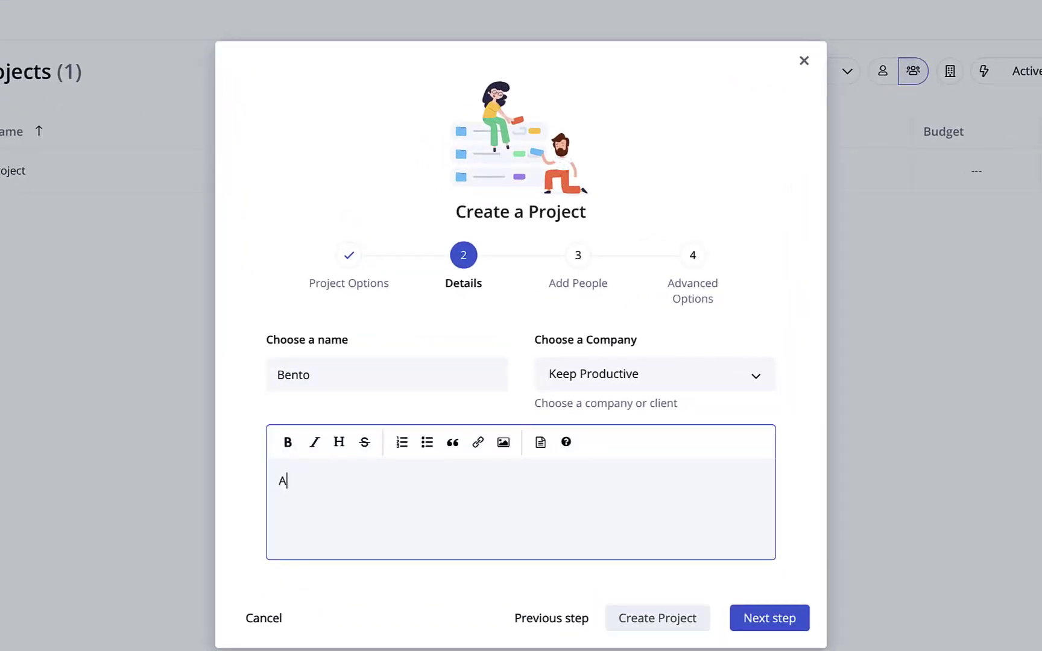
type(" brand new app")
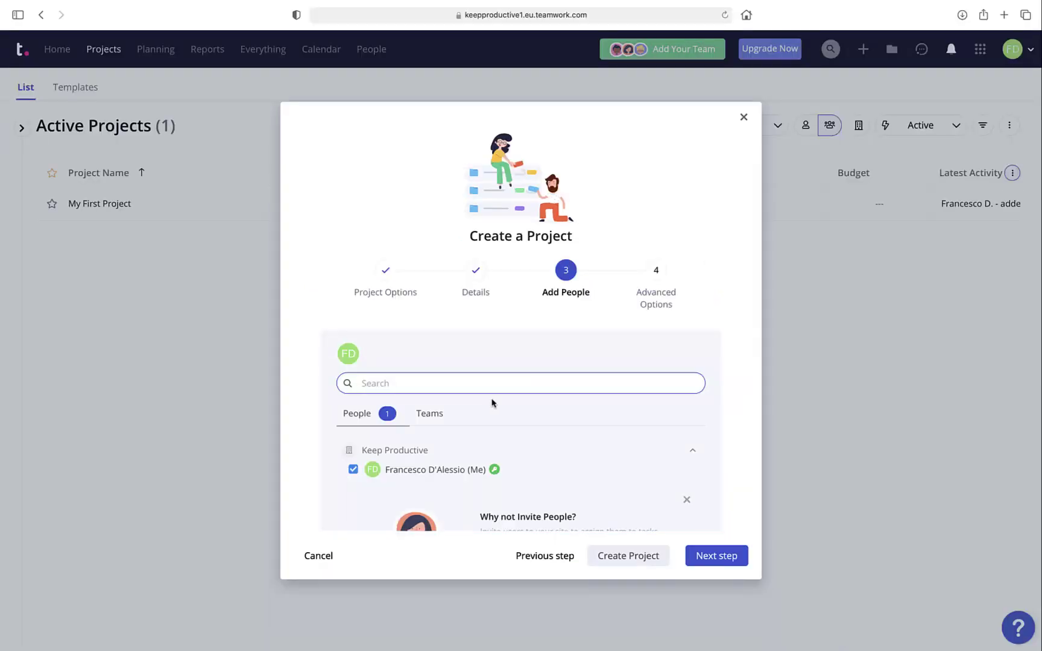
scroll(492, 403, "down", 2)
scroll(493, 403, "up", 2)
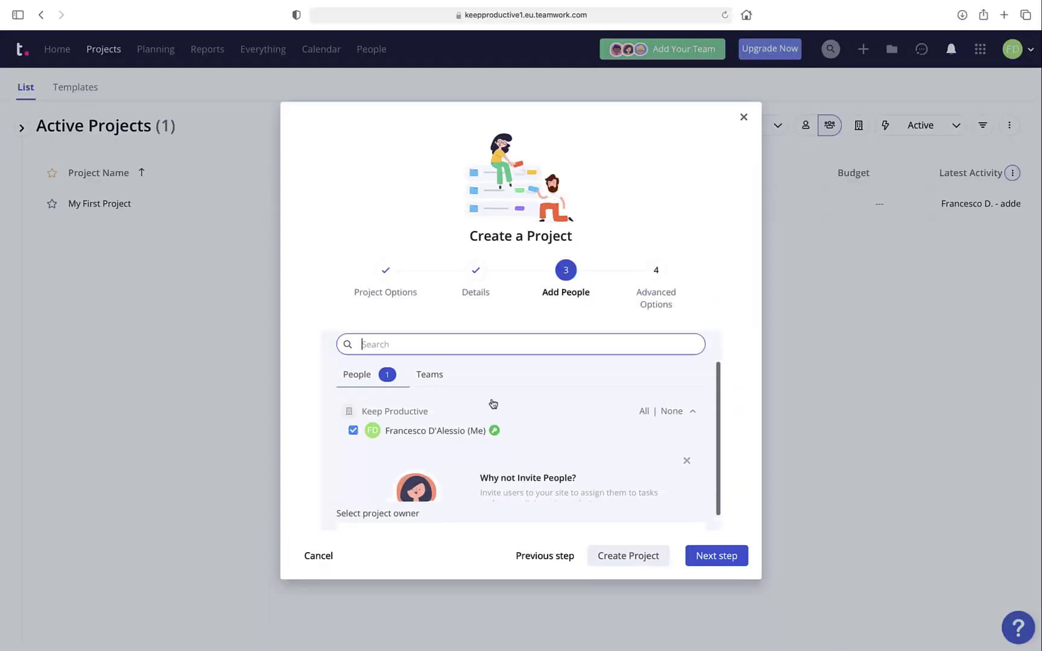
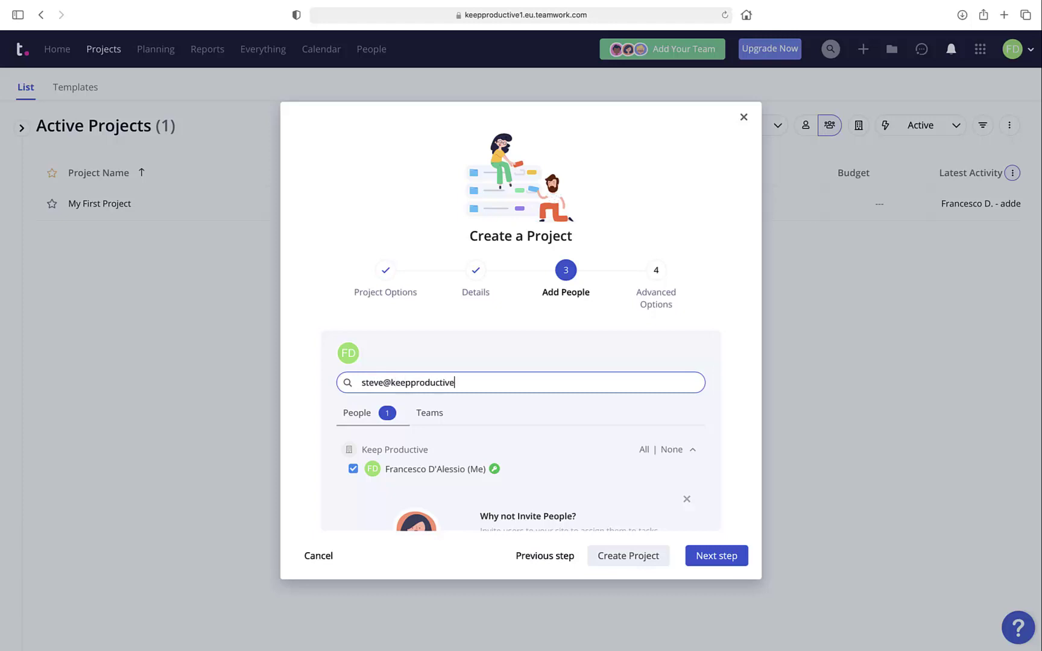
left_click(713, 557)
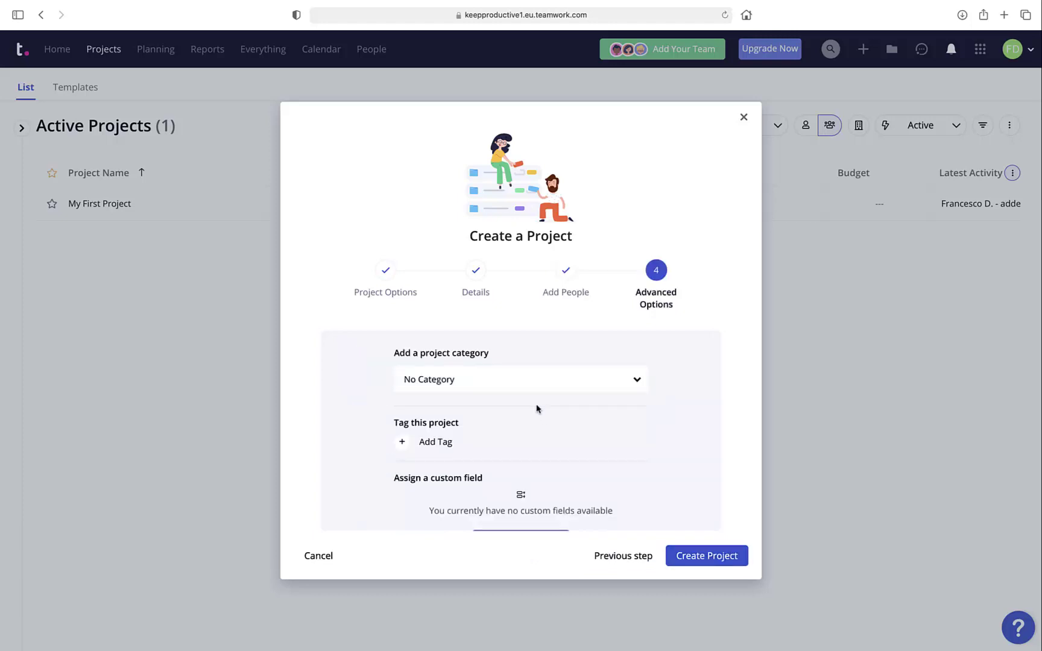
Add the new category 'App Development', leave tags empty, and create the project.
left_click(524, 381)
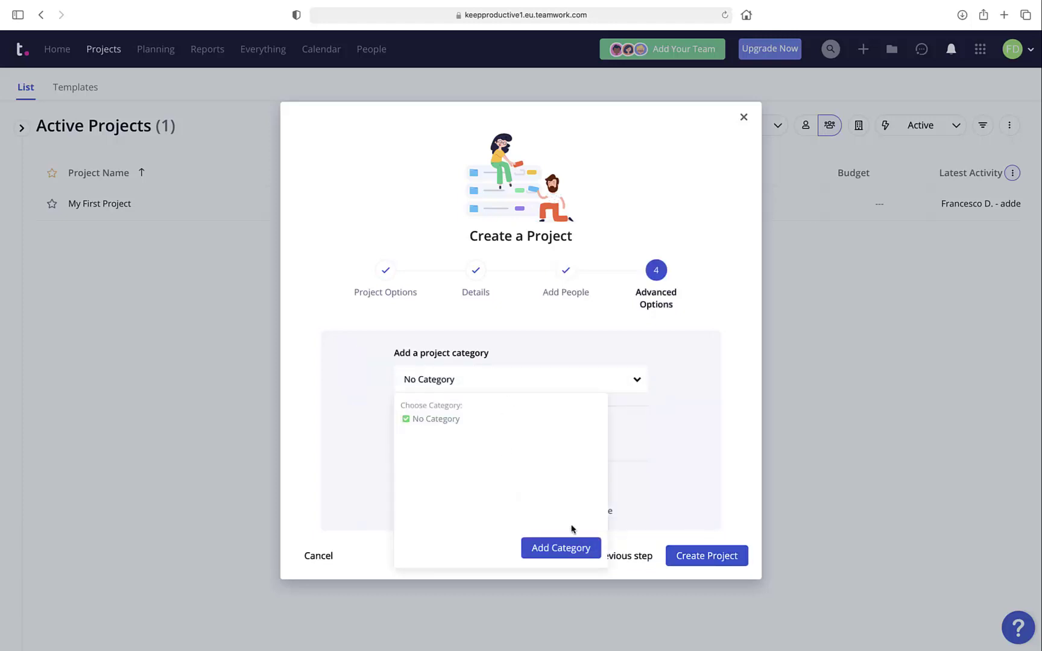
left_click(566, 550)
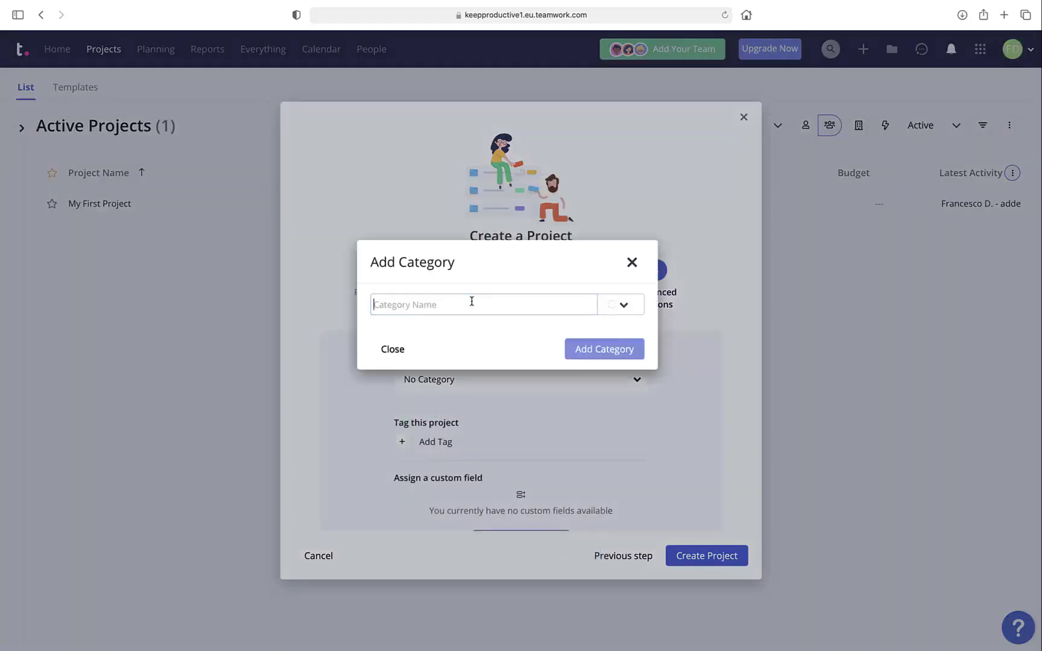
type("App De")
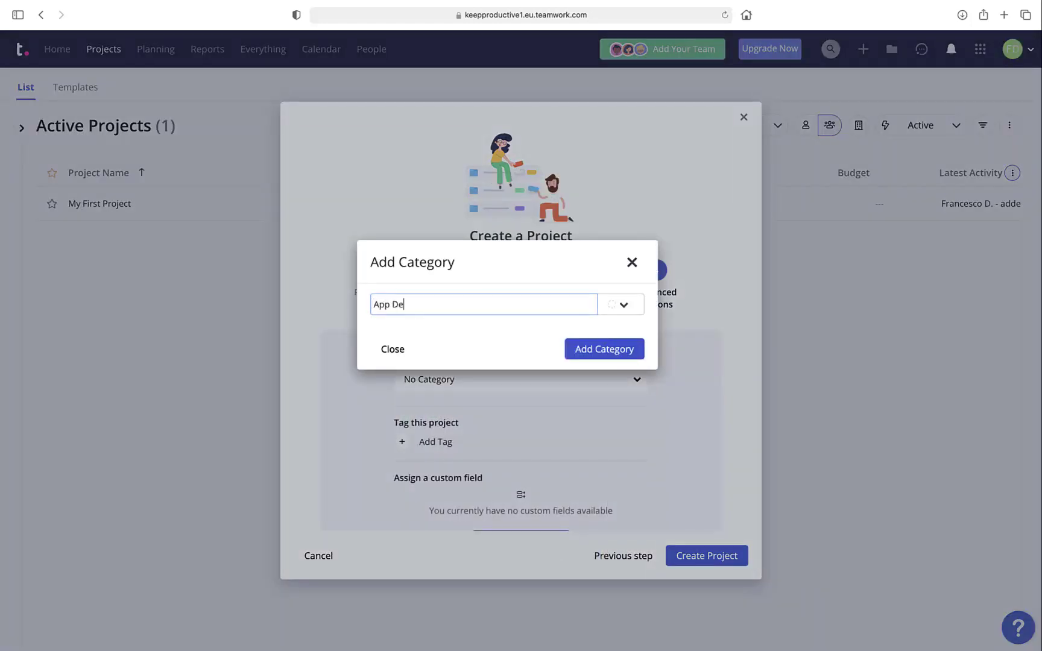
type("velopment")
left_click(606, 352)
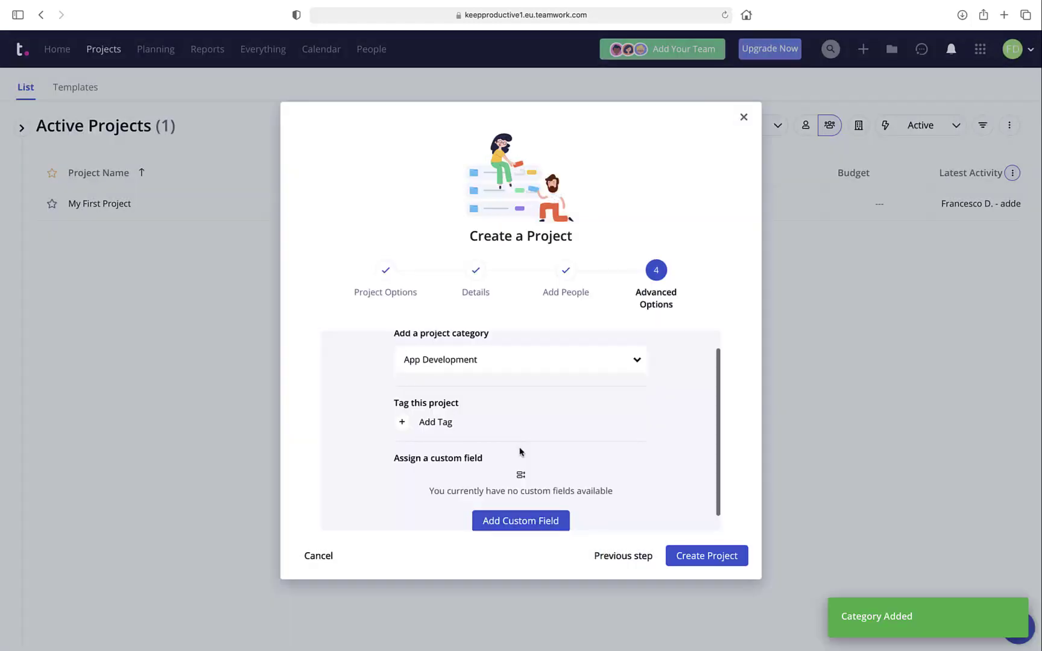
scroll(476, 429, "down", 1)
left_click(437, 411)
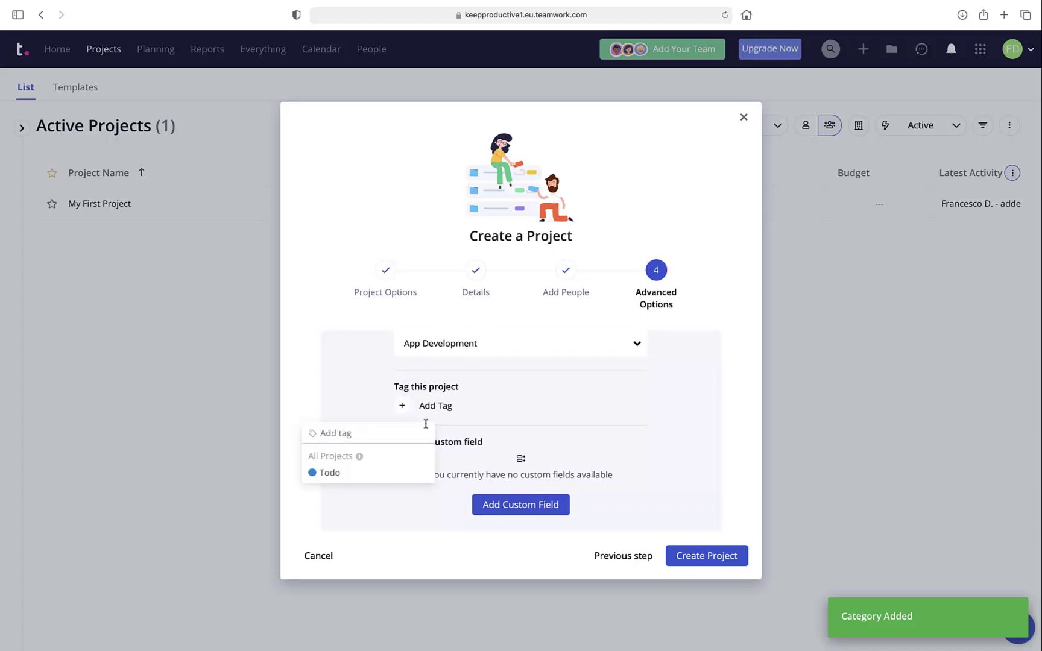
left_click(486, 415)
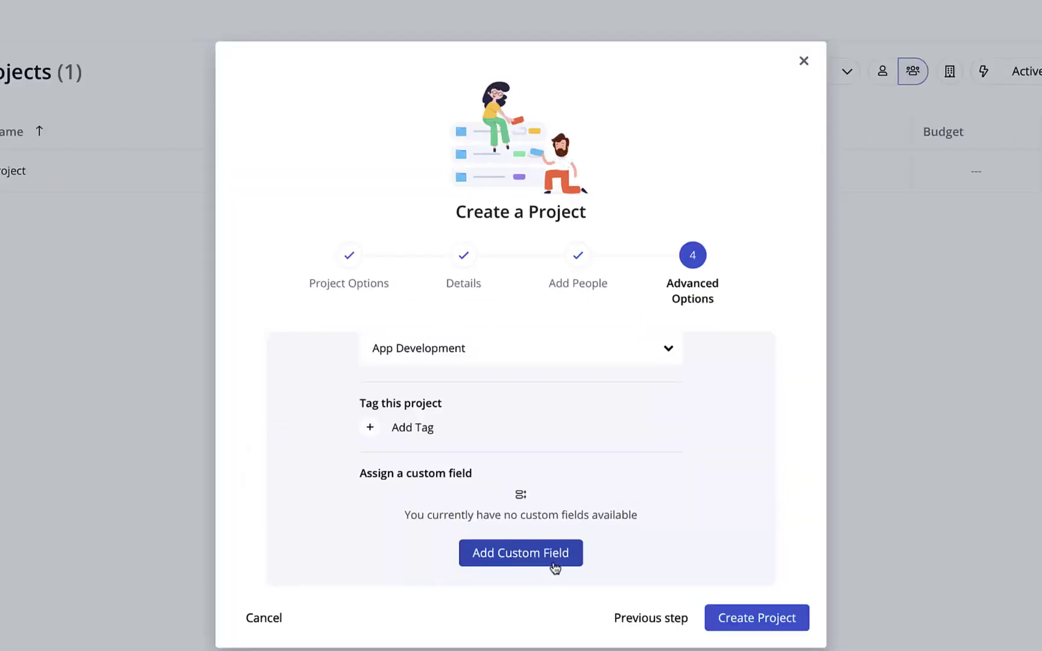
left_click(747, 629)
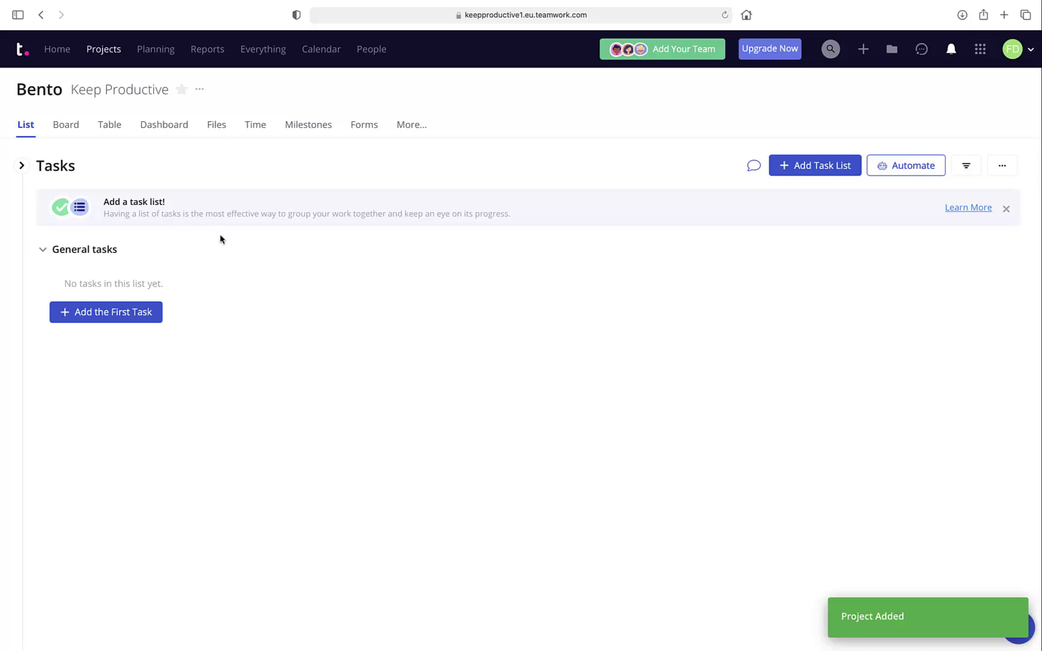
Draft the first General task 'App Store Research', assigned to yourself, 09/09/2021 to 15/09/2021.
left_click(123, 314)
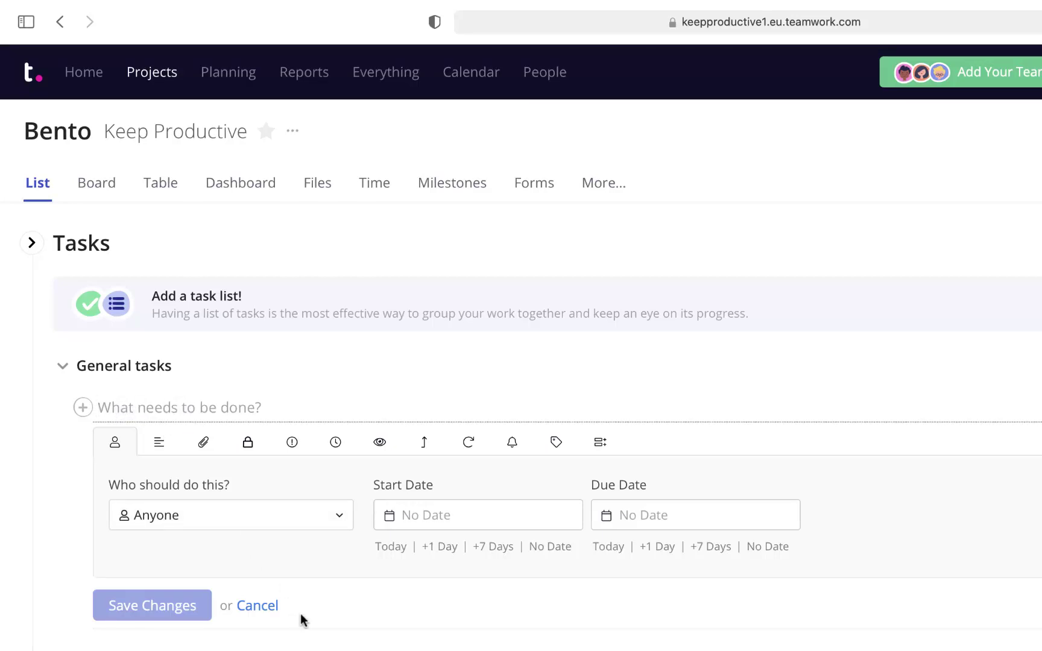
type("App Develo")
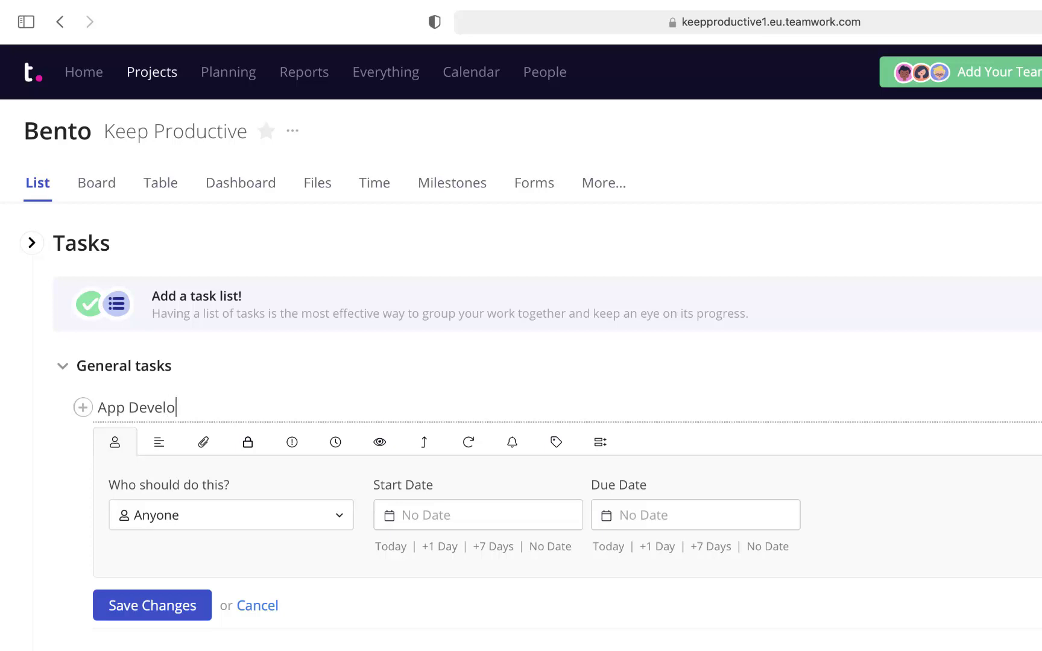
key("BackSpace")
key("BackSpace")
type("Store Research")
left_click(231, 514)
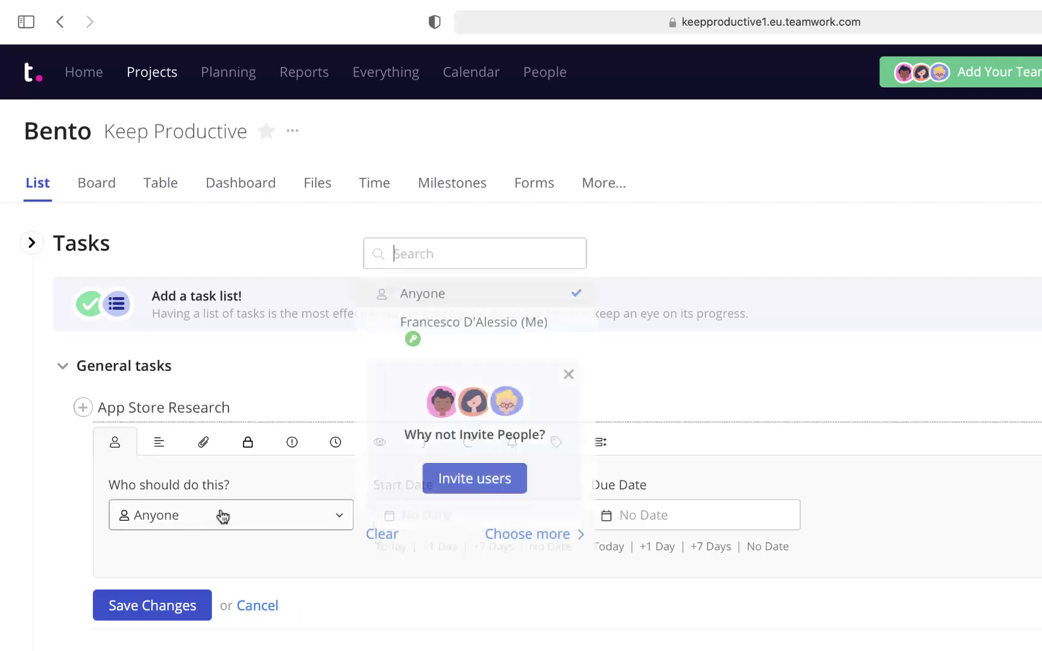
left_click(455, 334)
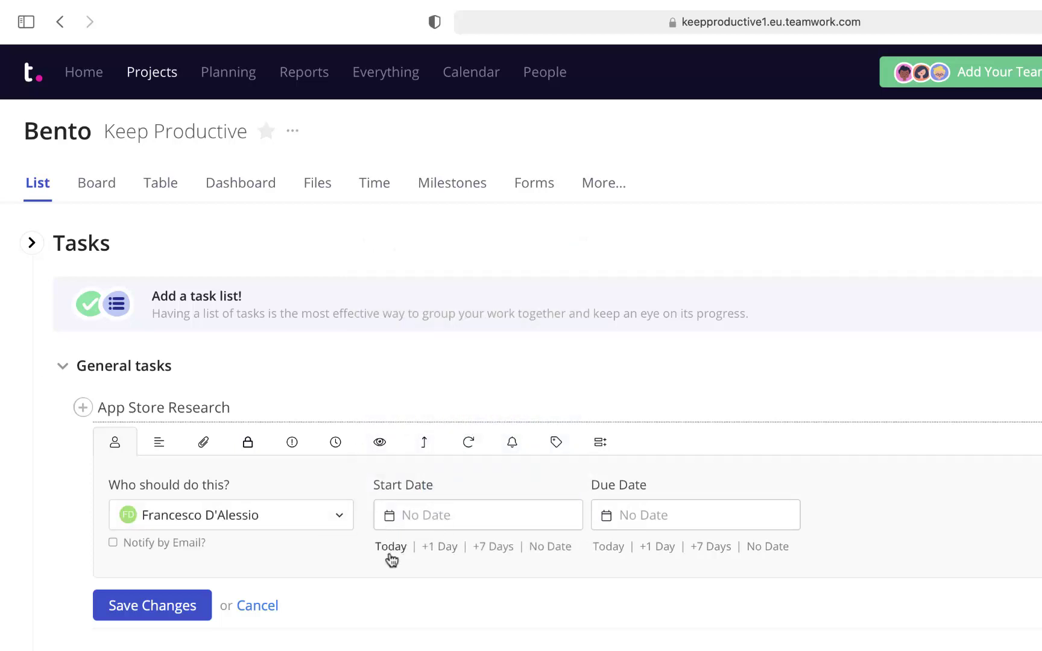
left_click(427, 549)
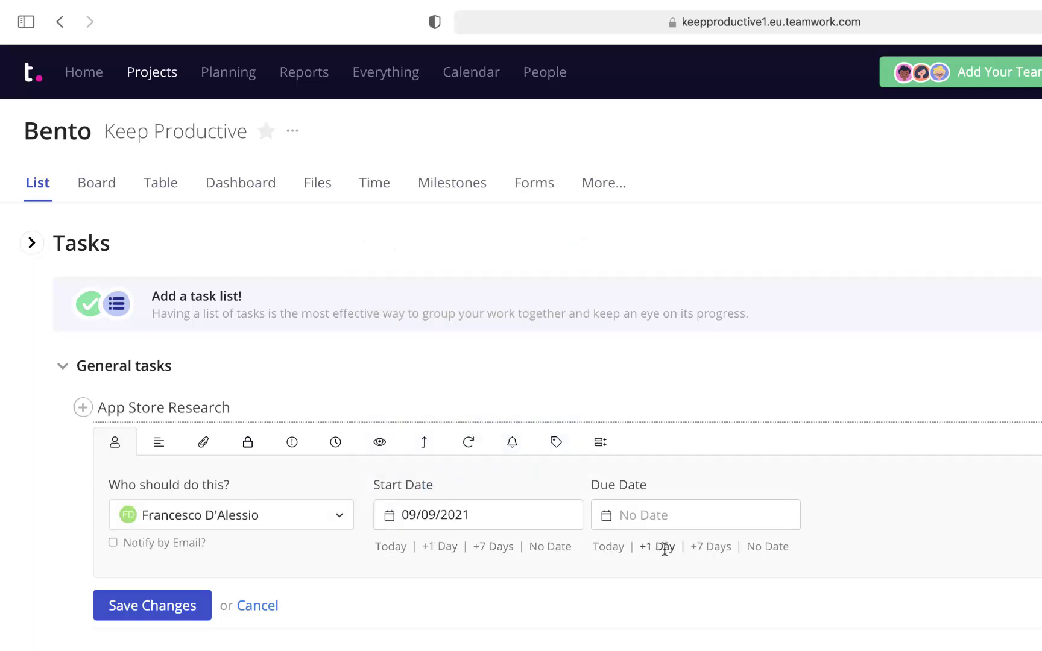
left_click(712, 549)
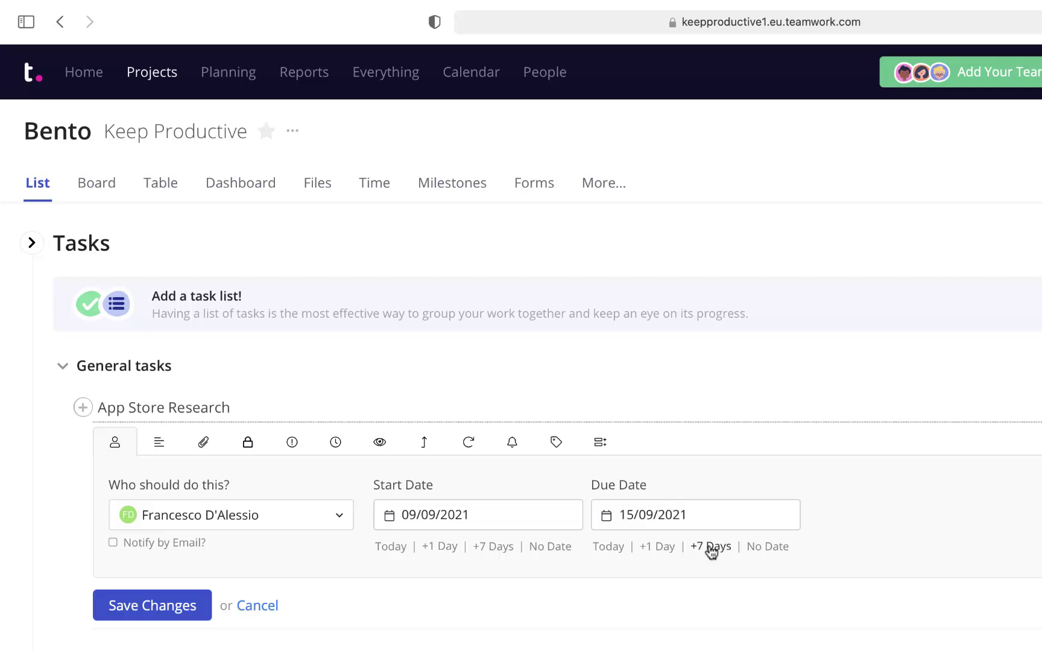
Give App Store Research Medium priority and 30% progress.
left_click(163, 444)
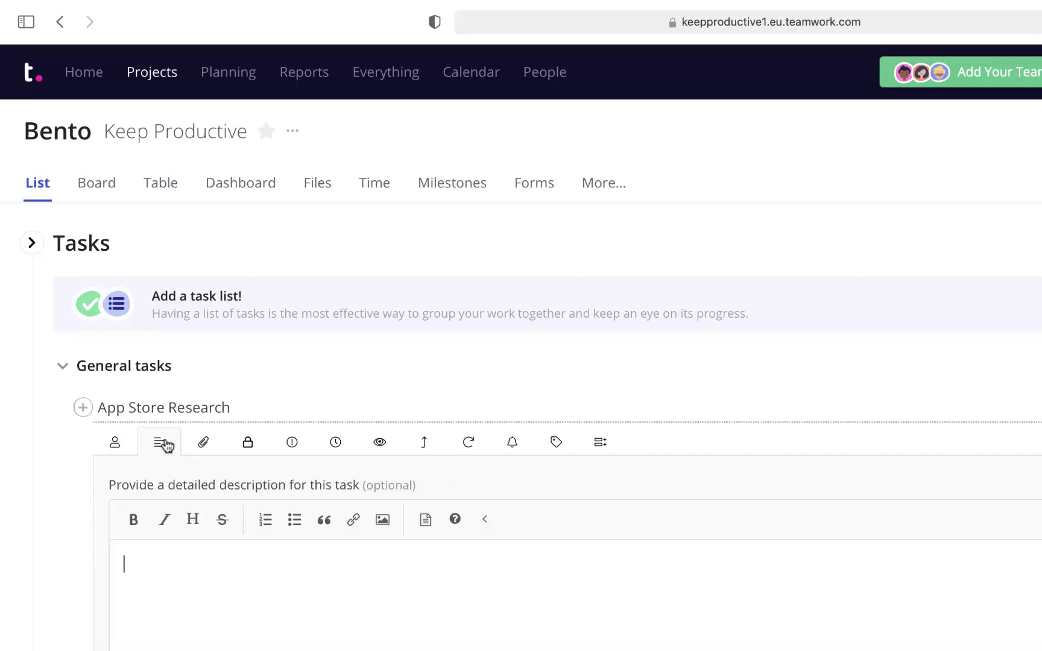
left_click(205, 439)
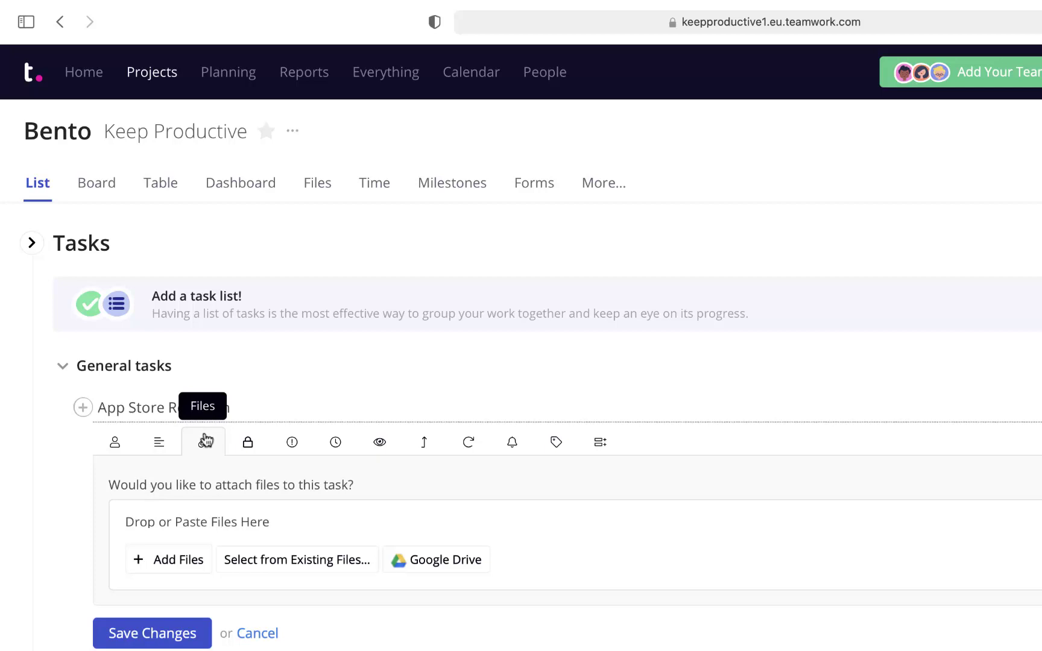
left_click(247, 443)
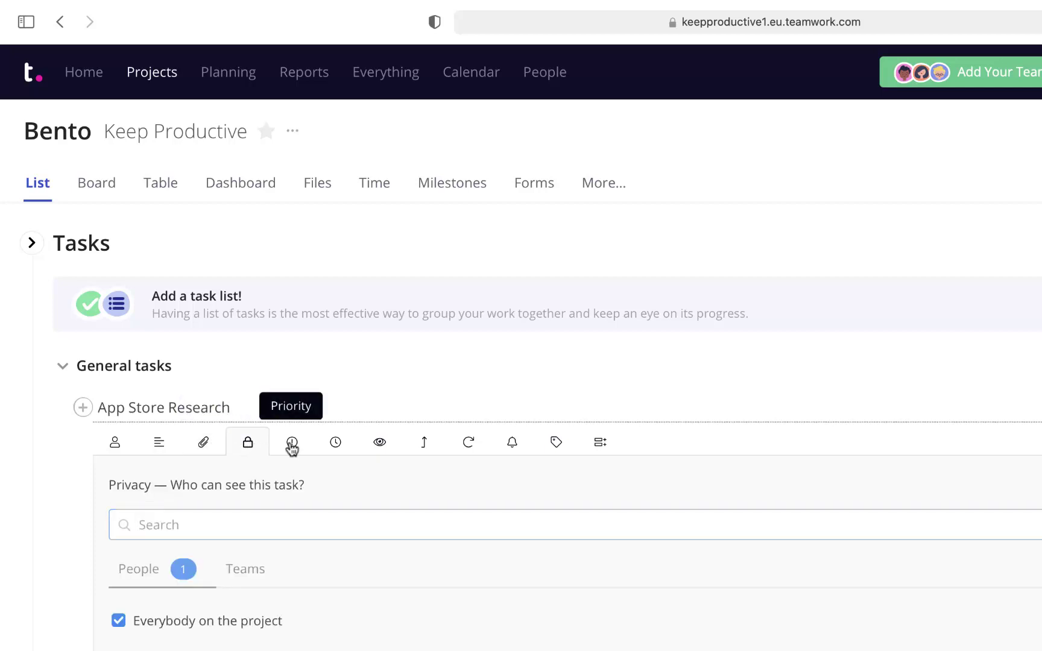
left_click(292, 444)
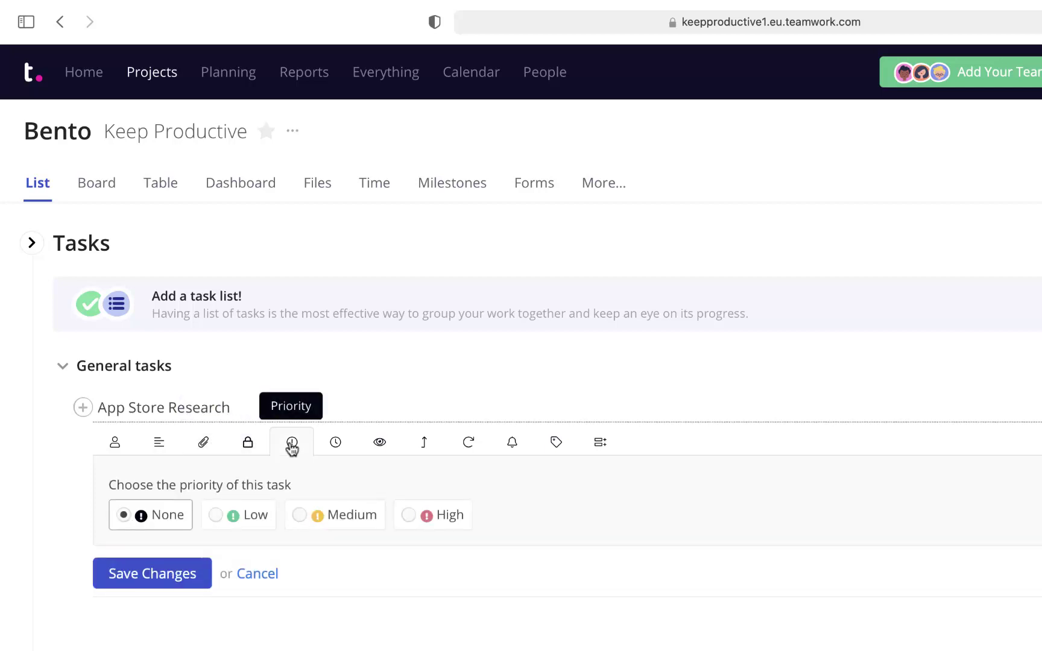
left_click(326, 507)
left_click(336, 443)
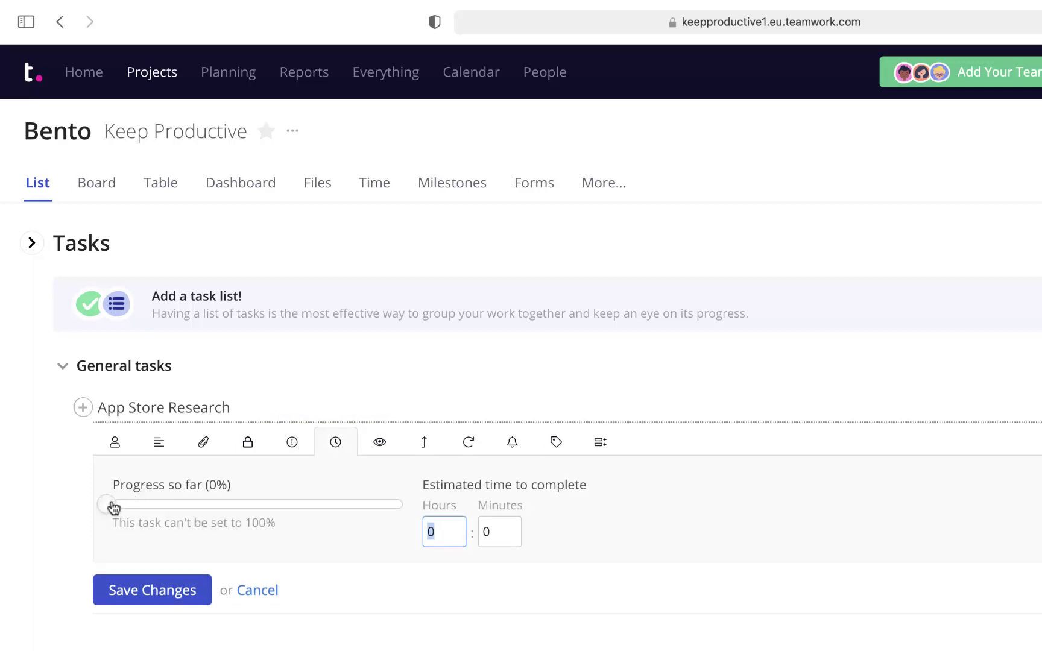
left_click_drag(111, 505, 202, 506)
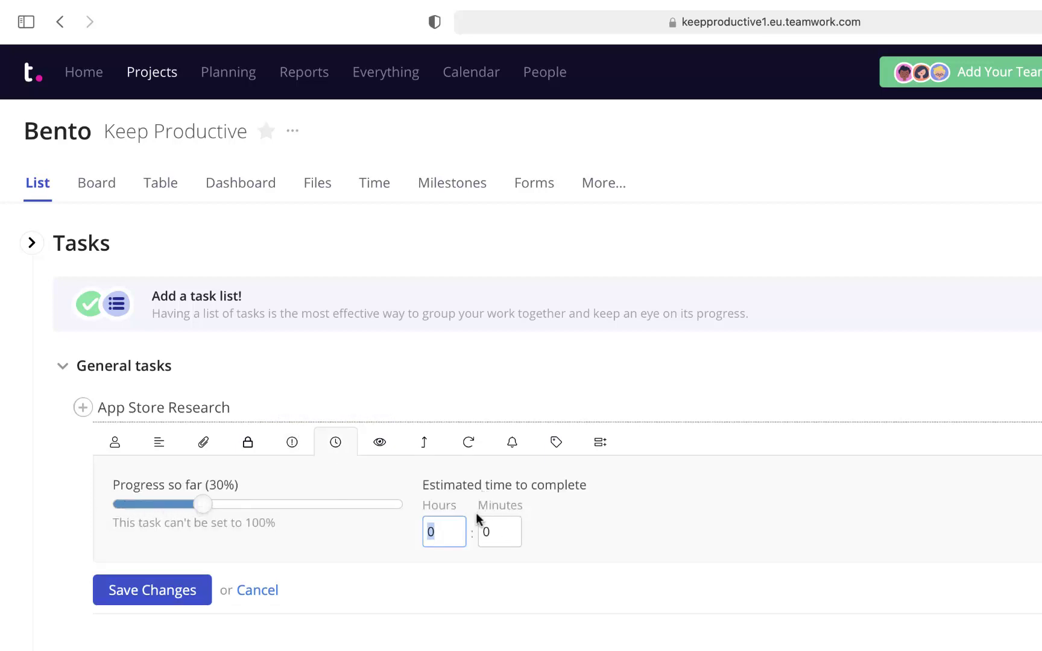
type("2")
Review notify, dependency, repeat, reminder, tag and custom field settings, then save the task.
left_click(380, 442)
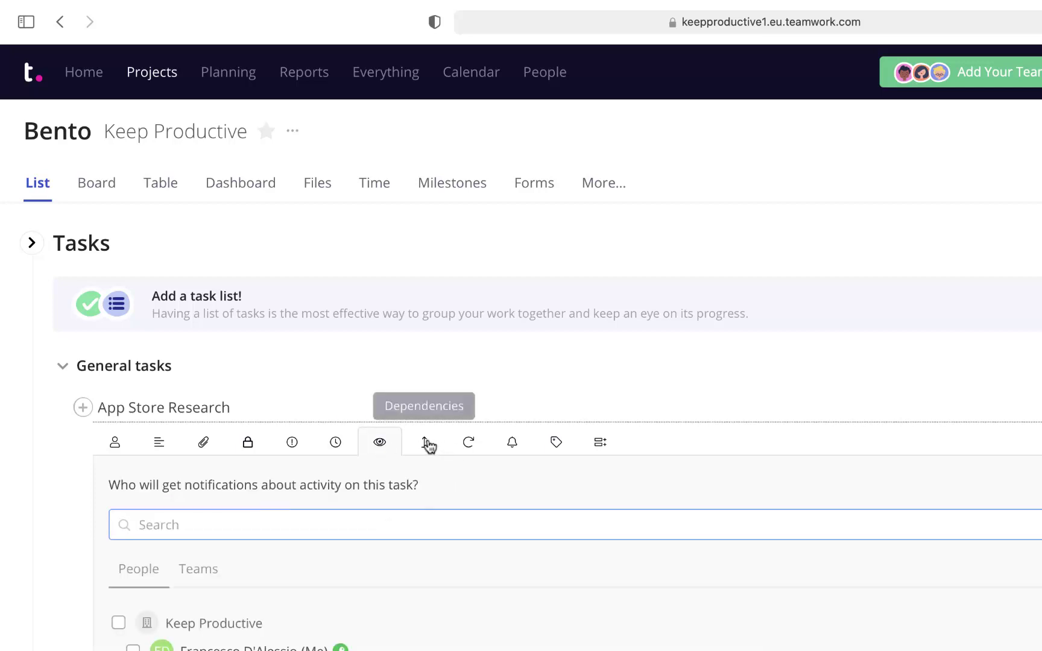
left_click(426, 444)
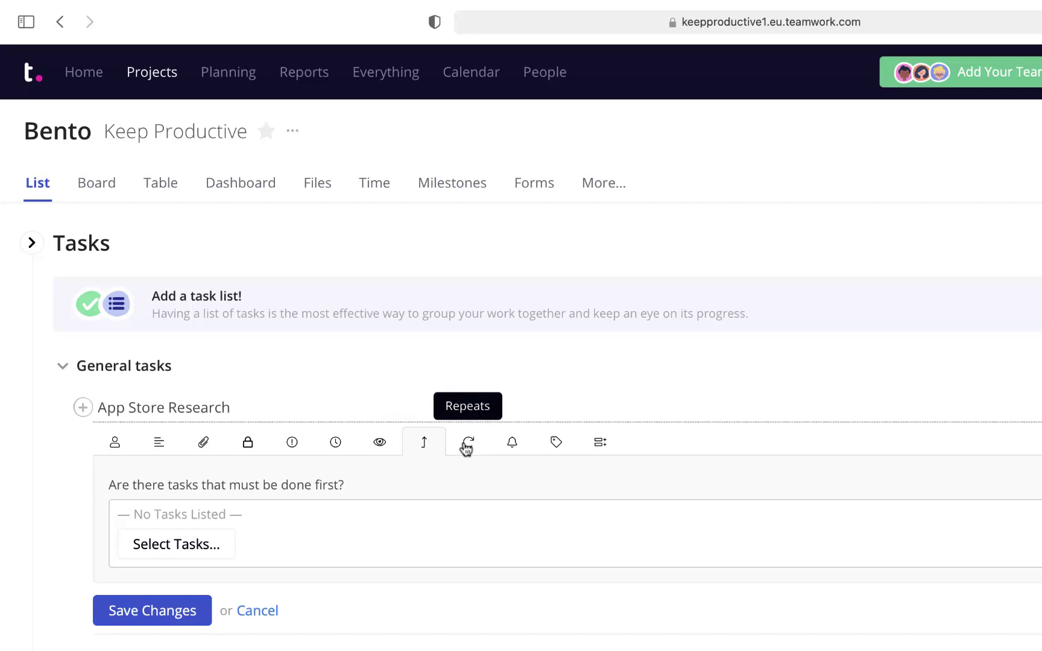
left_click(467, 446)
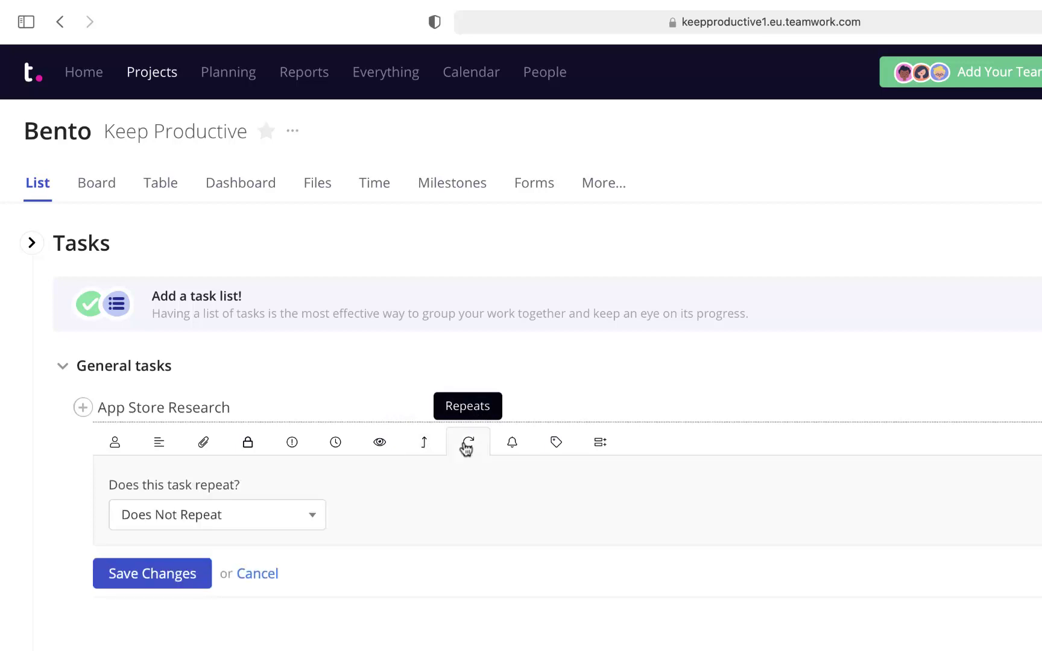
left_click(515, 444)
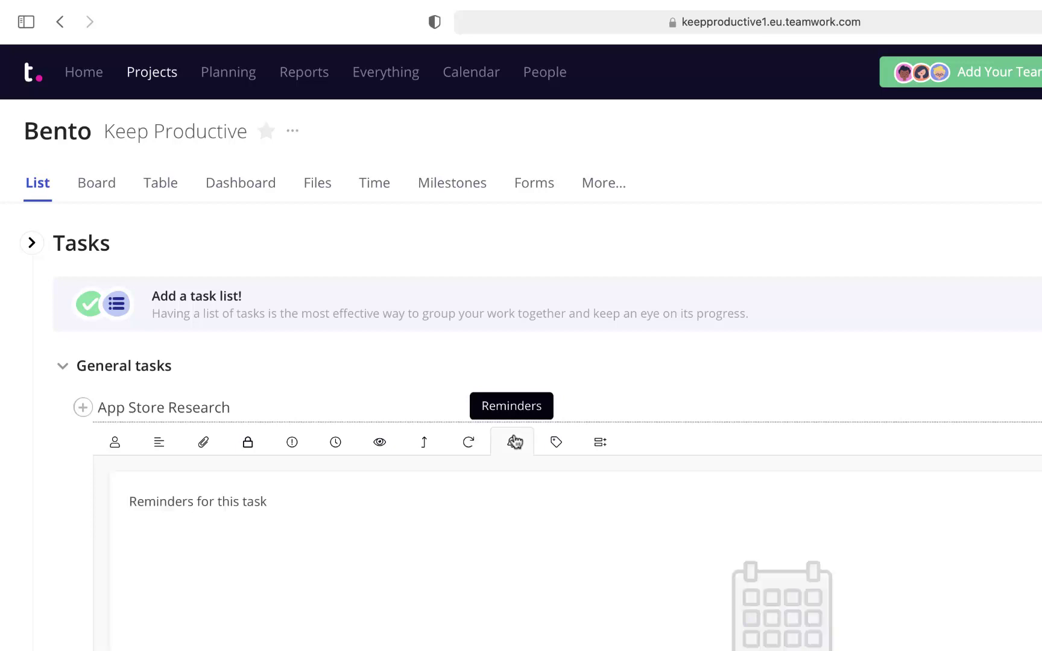
left_click(546, 443)
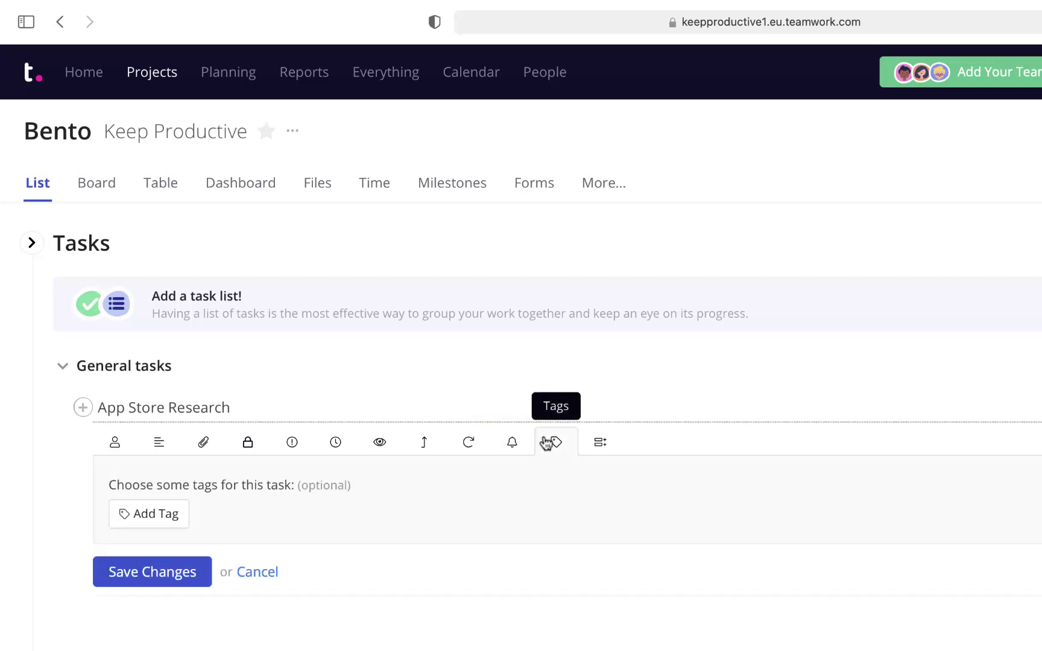
left_click(601, 442)
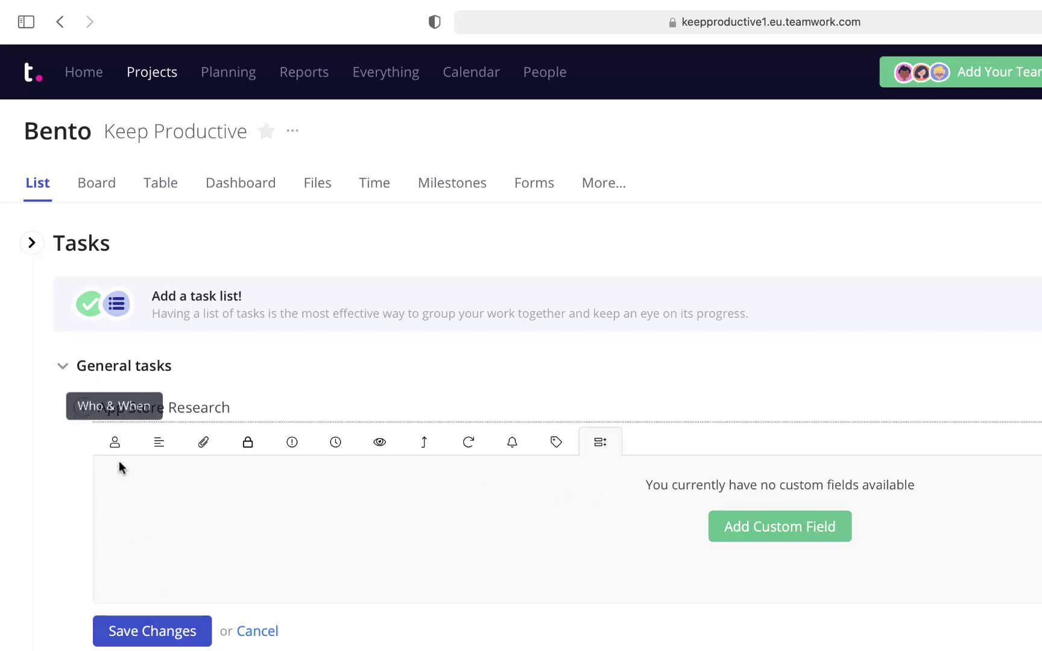
left_click(161, 631)
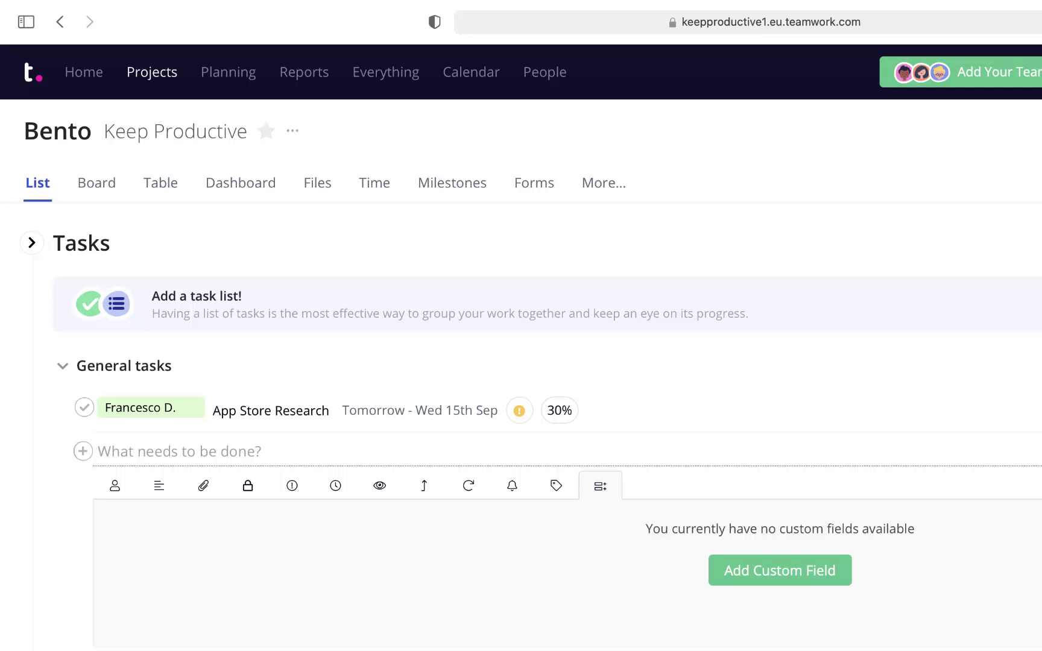
left_click(556, 412)
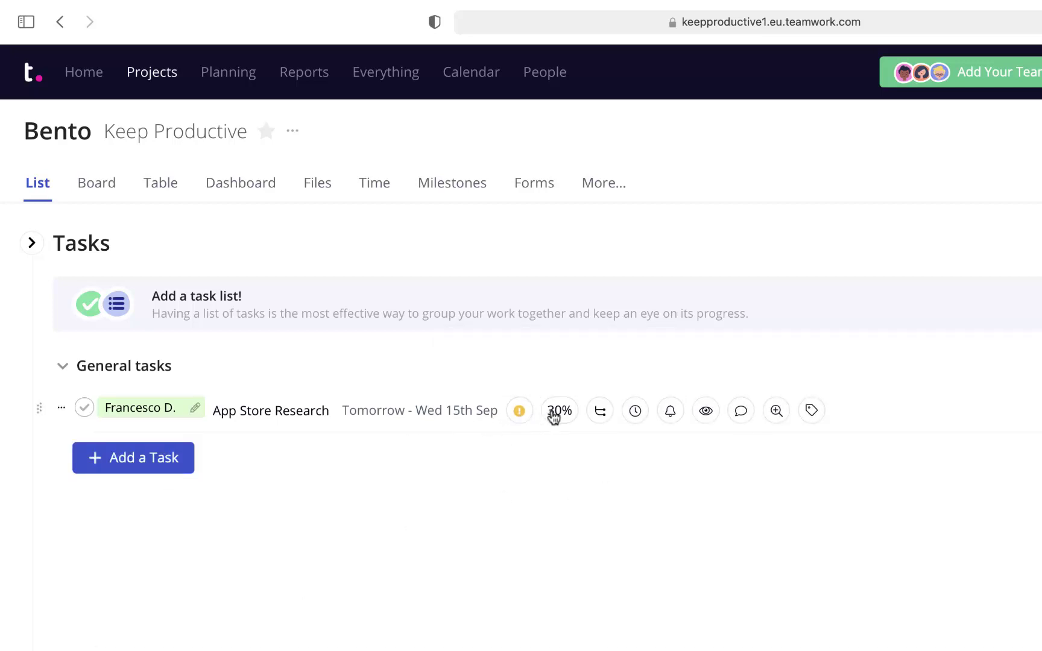
mouse_move(557, 414)
mouse_move(517, 365)
left_mouse_down()
mouse_move(536, 369)
mouse_move(515, 368)
left_mouse_up()
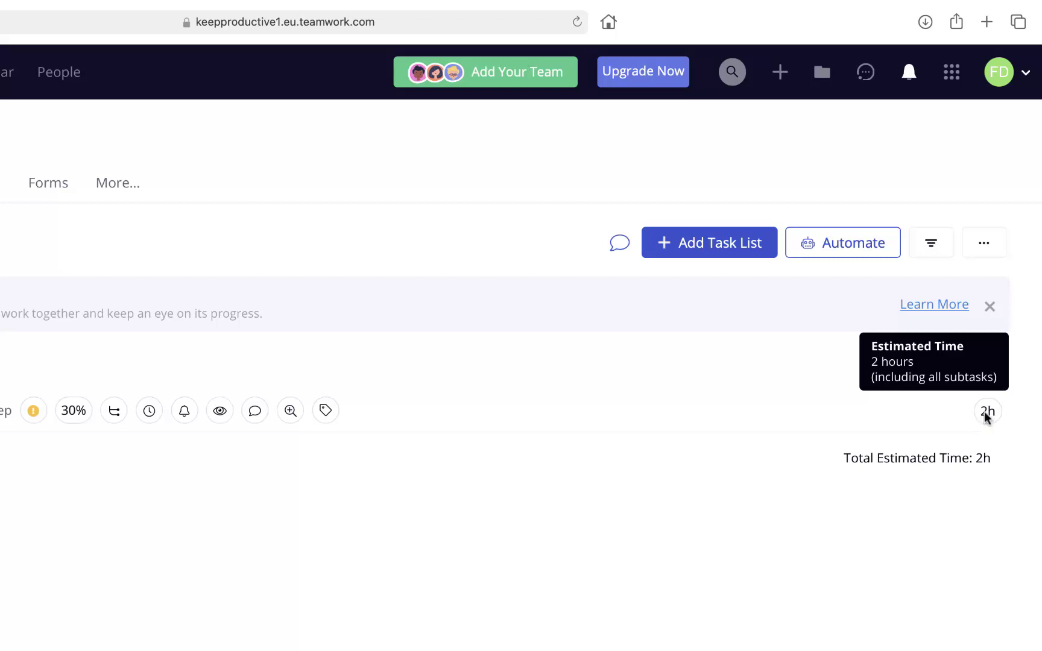
left_click(61, 408)
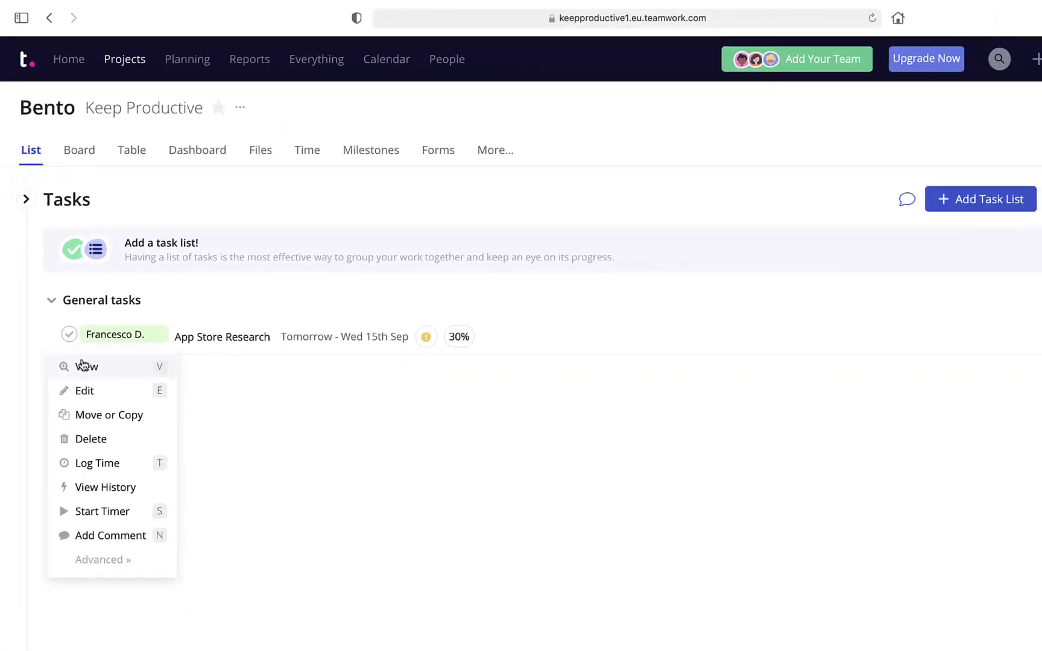
left_click(109, 446)
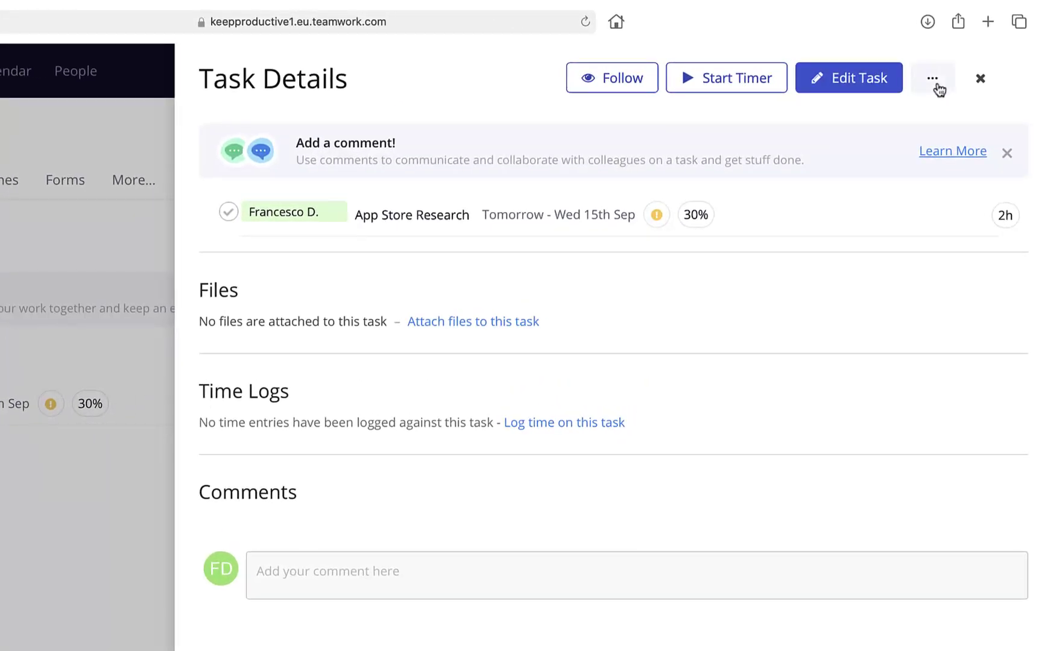
left_click(939, 90)
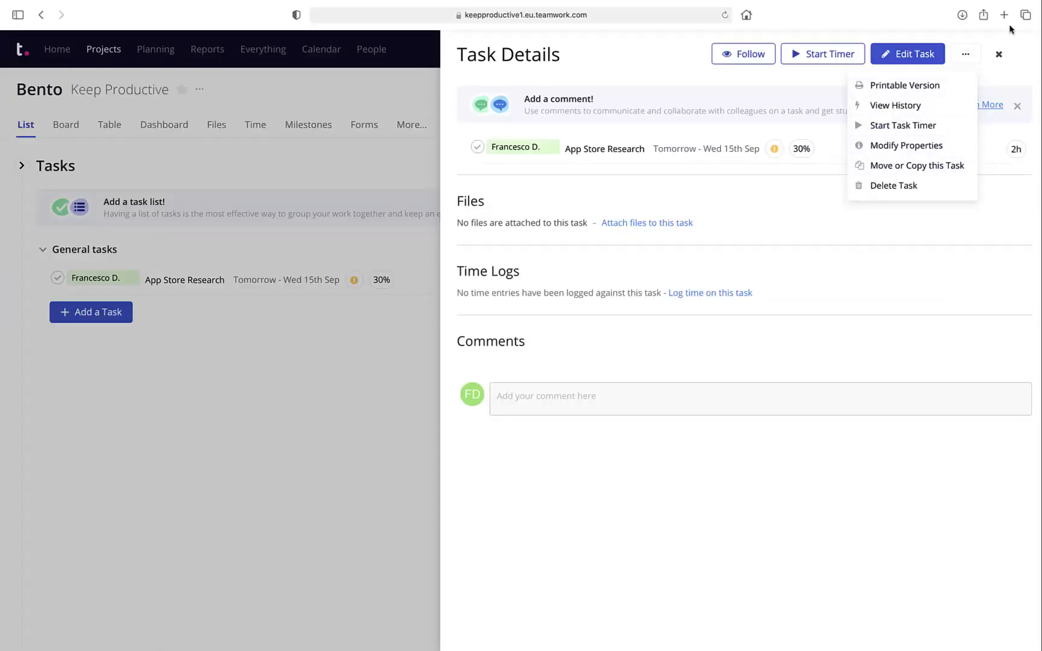
left_click(644, 57)
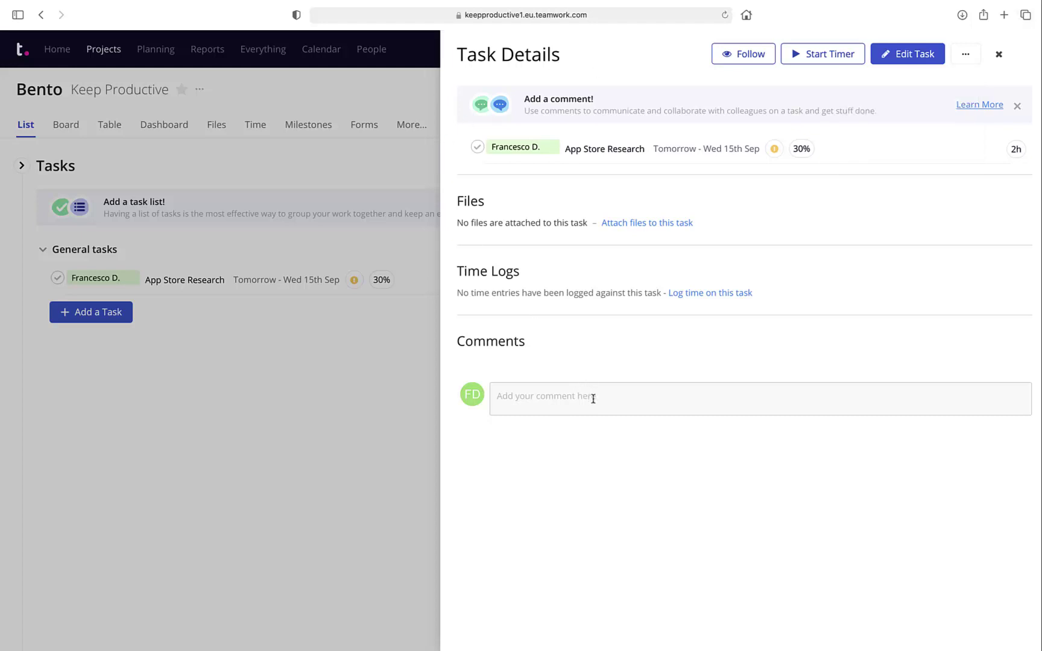
left_click(334, 228)
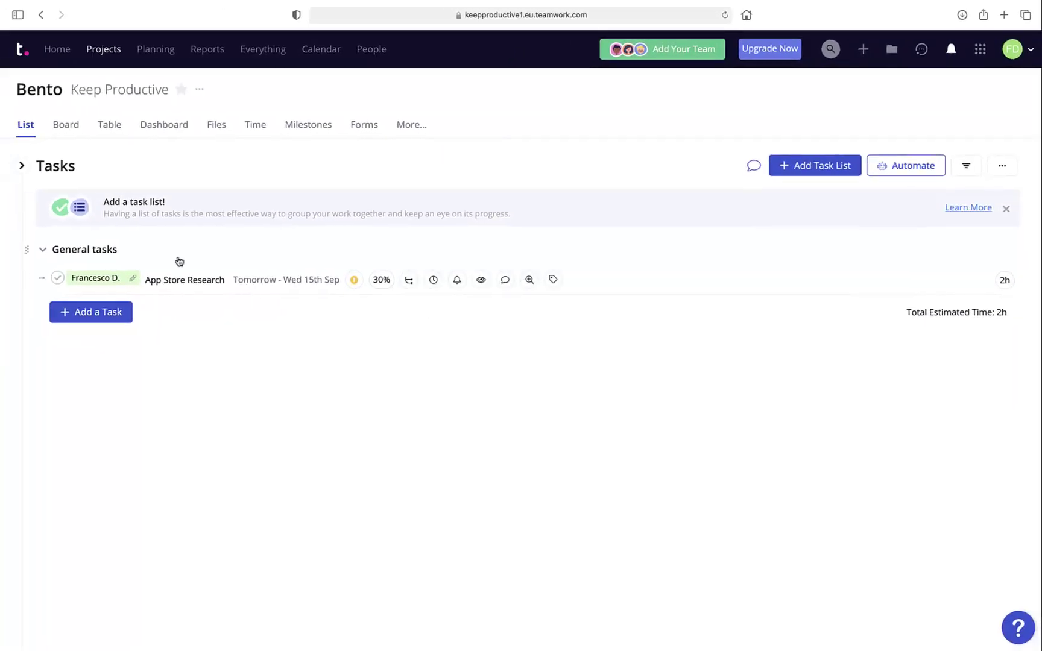
Add To-Do, Doing and Done columns on Bento's board view.
left_click(24, 168)
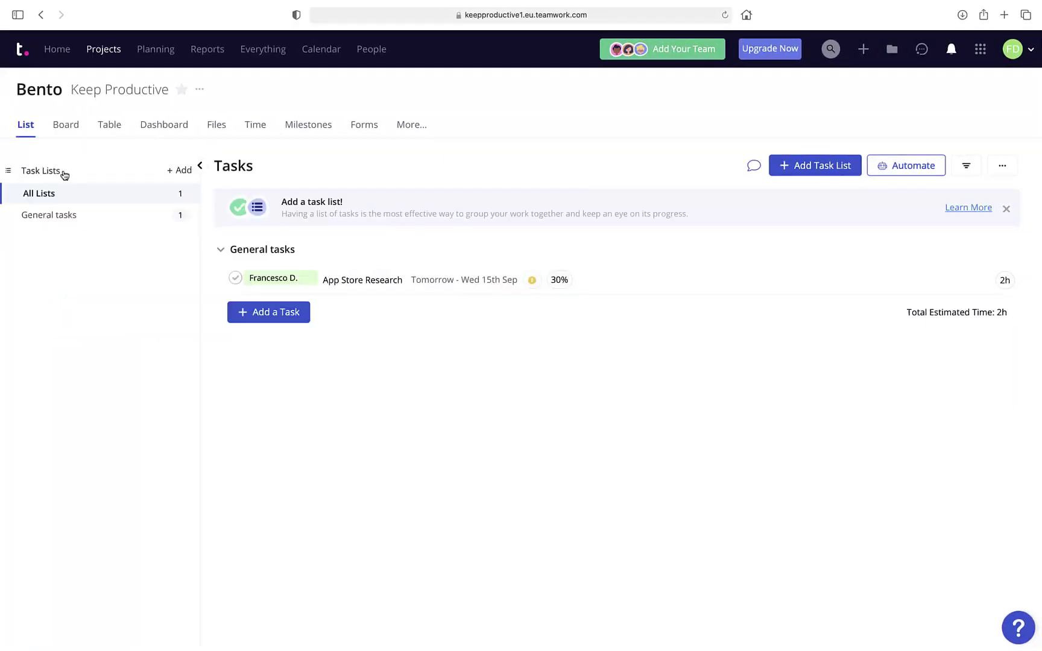
left_click(201, 169)
left_click(65, 125)
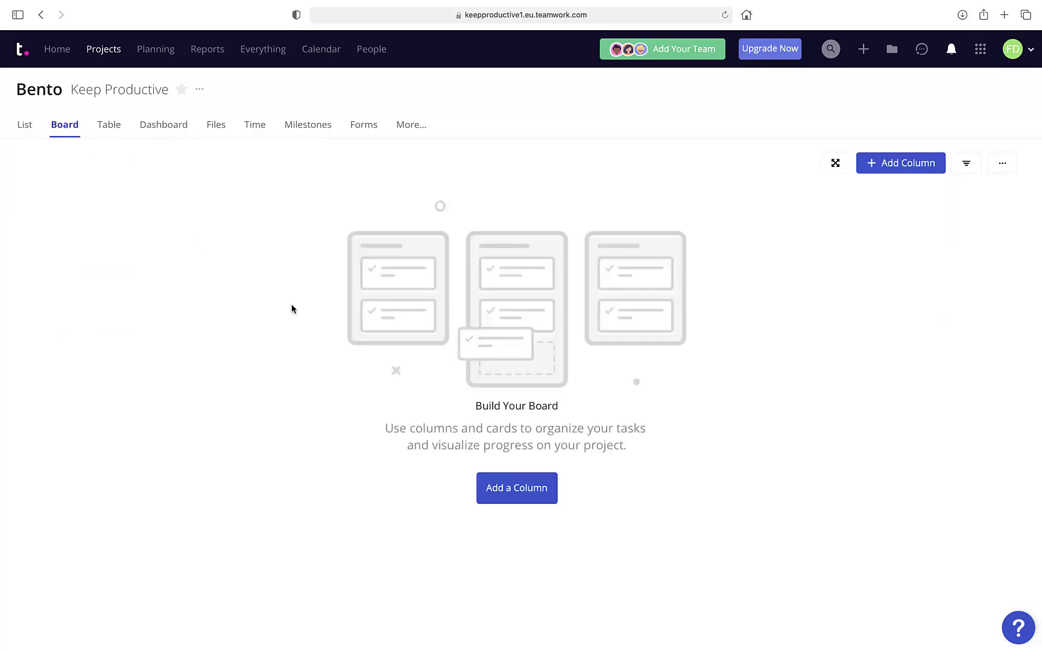
left_click(528, 488)
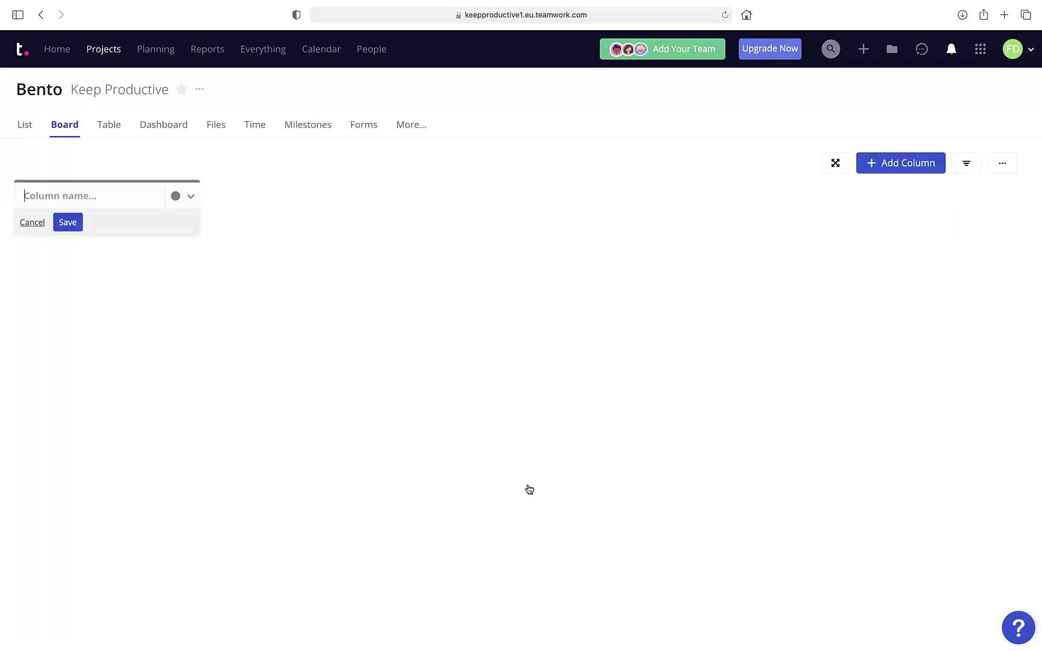
type("To-Do")
key("Return")
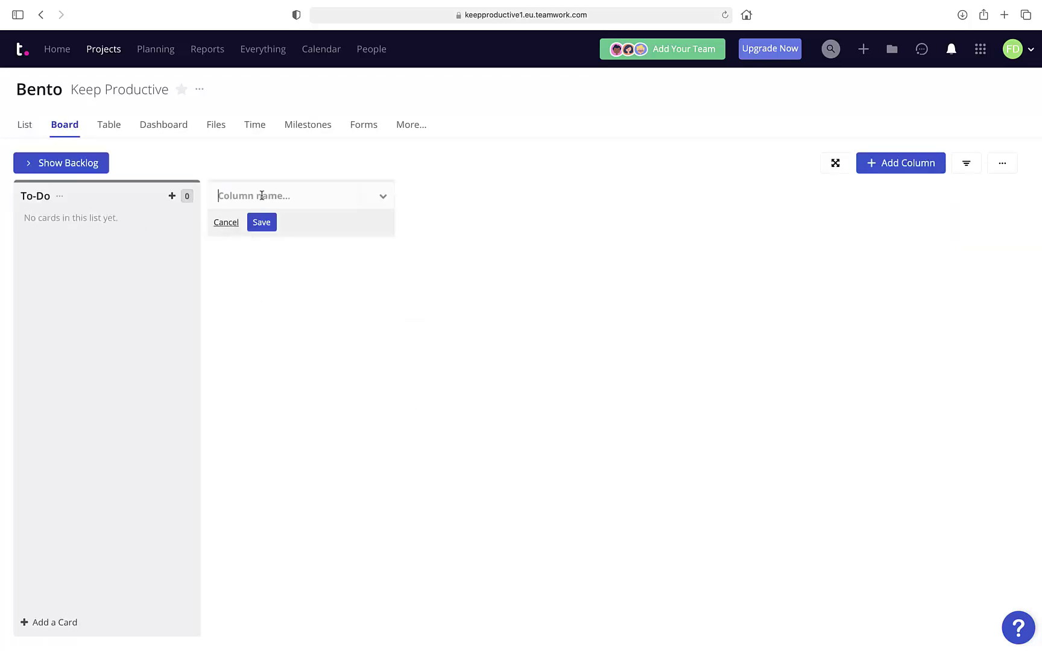
type("Doing")
key("Return")
type("Done")
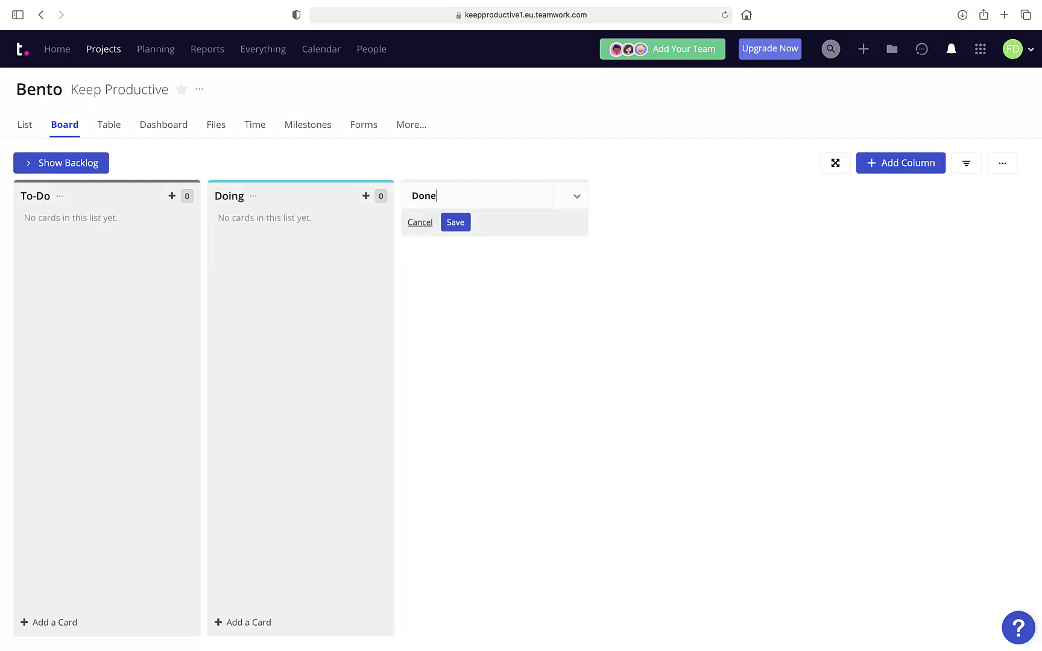
key("Return")
Move App Store Research from the backlog into the To-Do column.
left_click(62, 164)
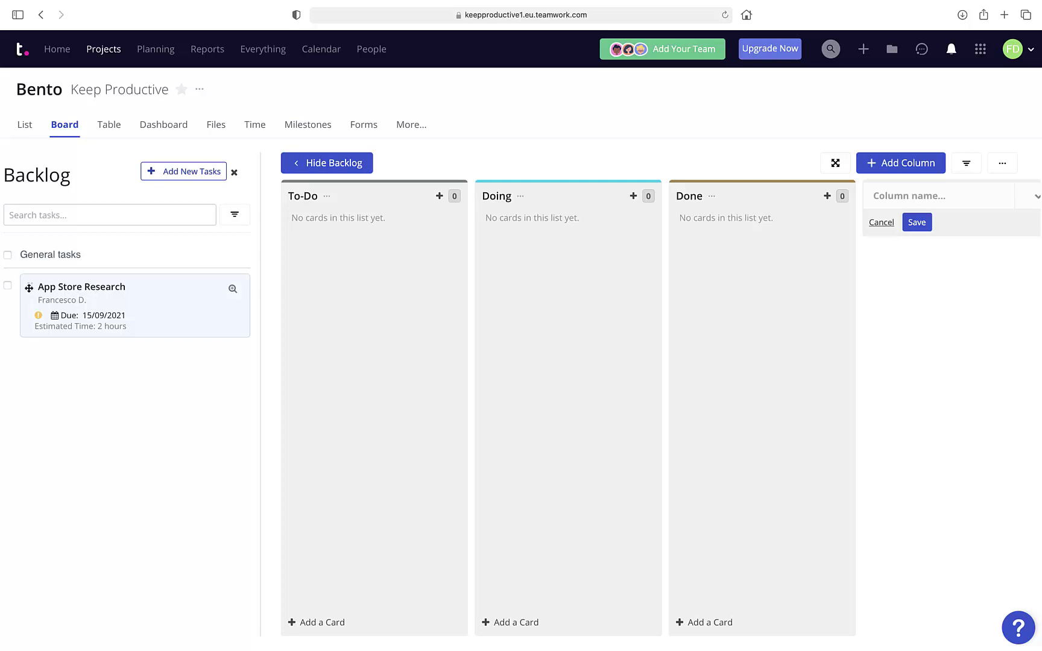
left_click_drag(29, 287, 338, 246)
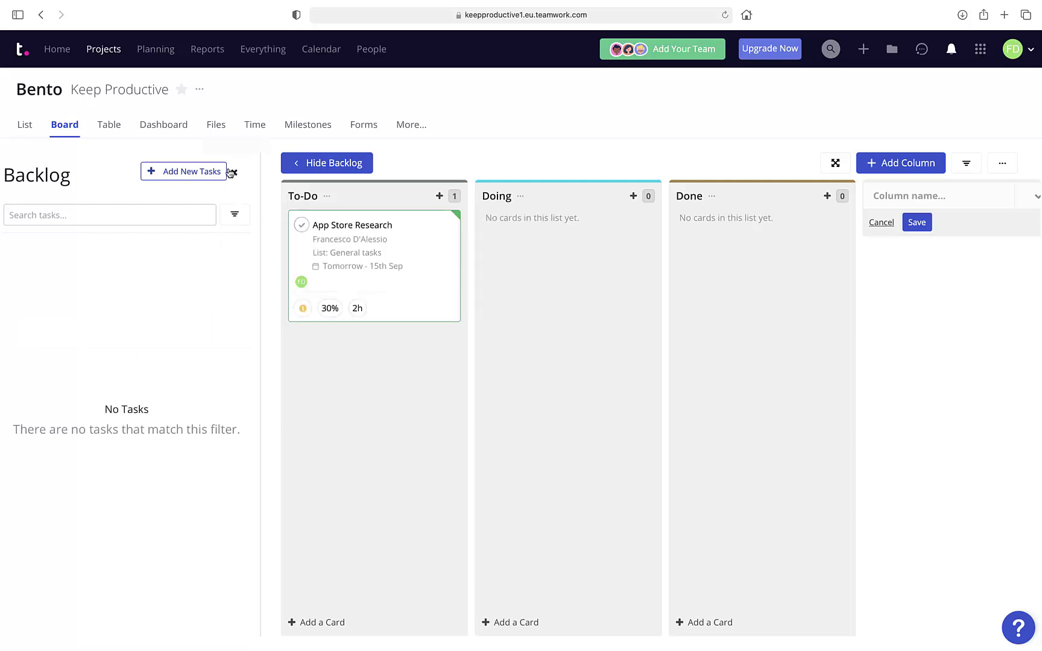
left_click(300, 164)
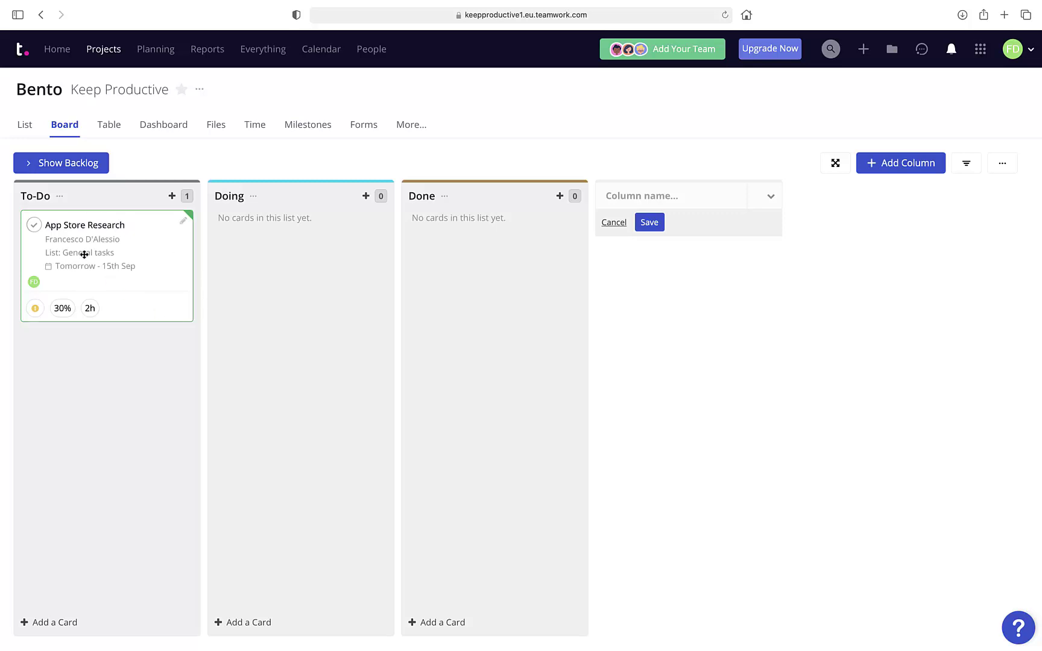
mouse_move(84, 255)
left_mouse_down()
mouse_move(268, 239)
mouse_move(72, 235)
left_mouse_up()
left_click(60, 164)
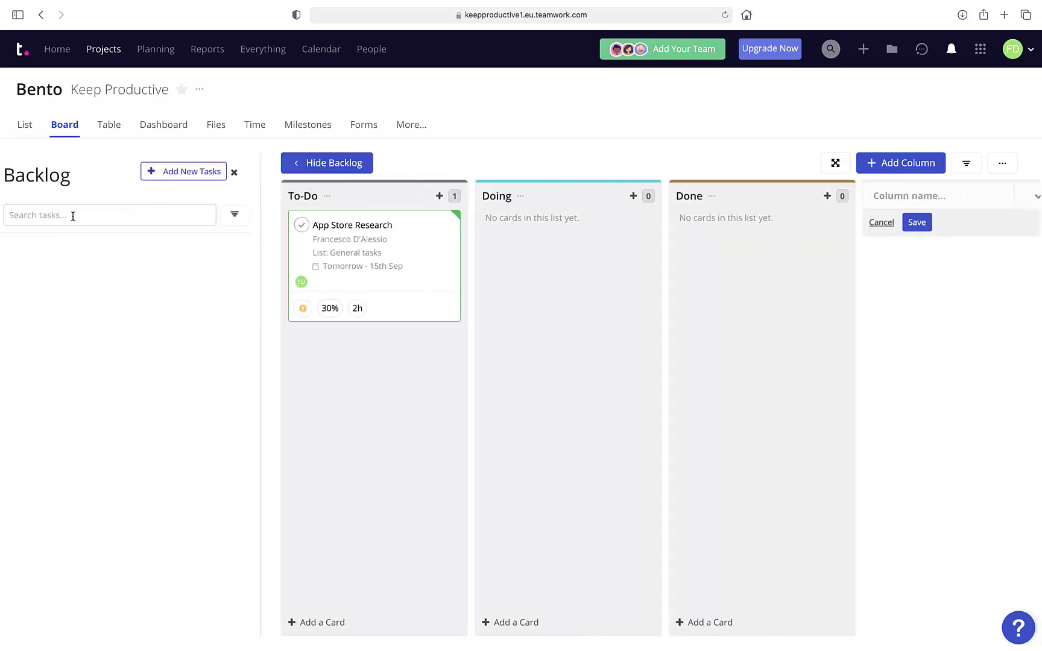
Quick-add 'Create App Logo' and 'Design App Description' as task lines.
left_click(163, 170)
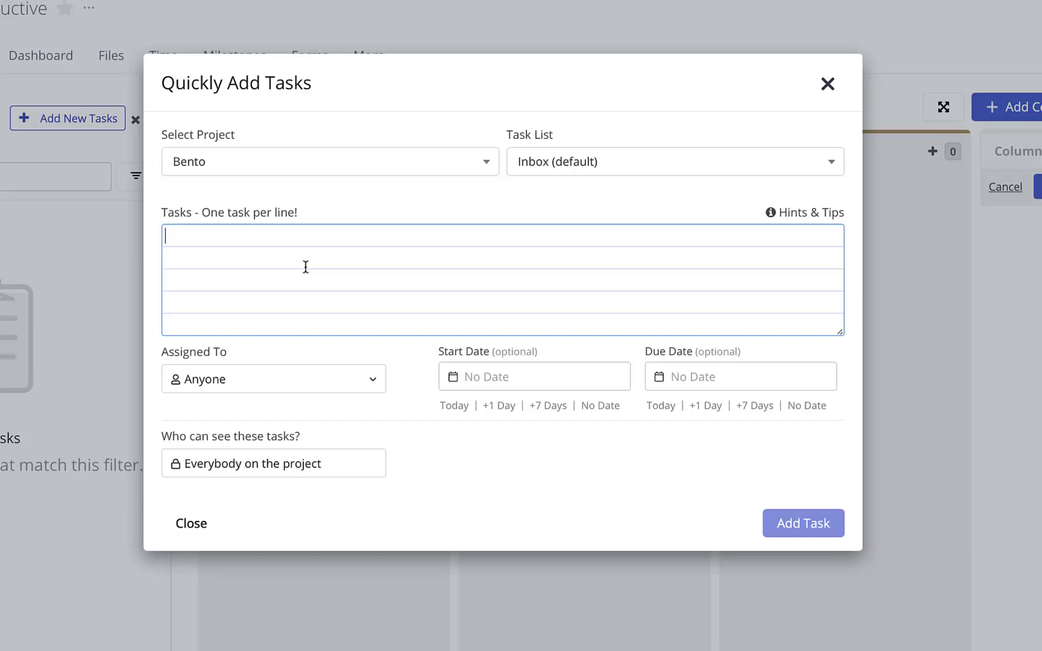
type("Create App Logo")
key("Return")
type("Des")
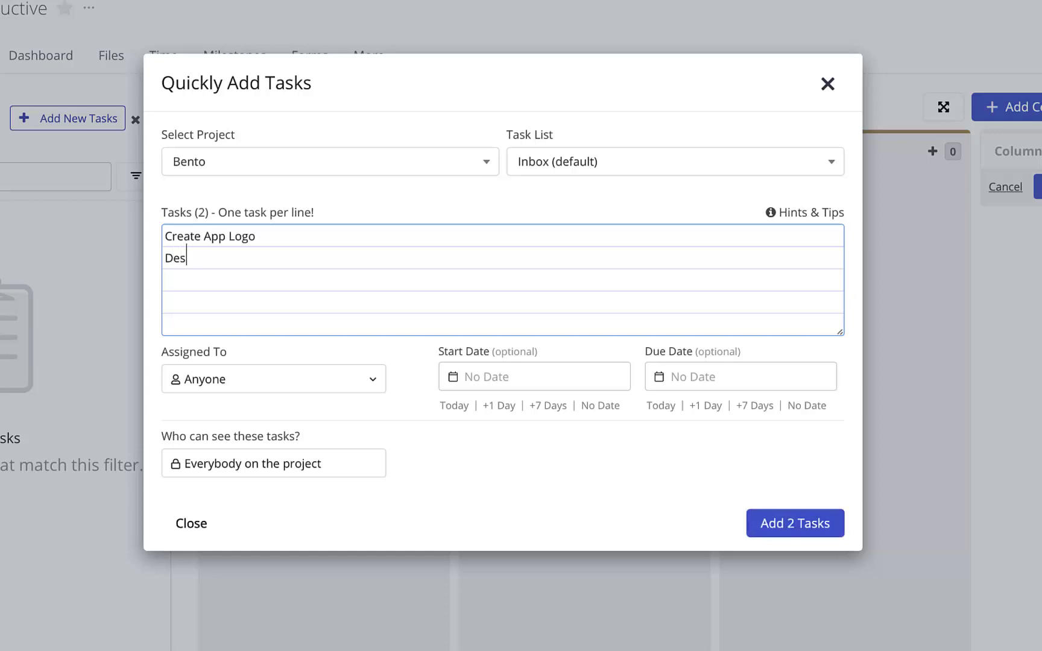
type("ign App Des")
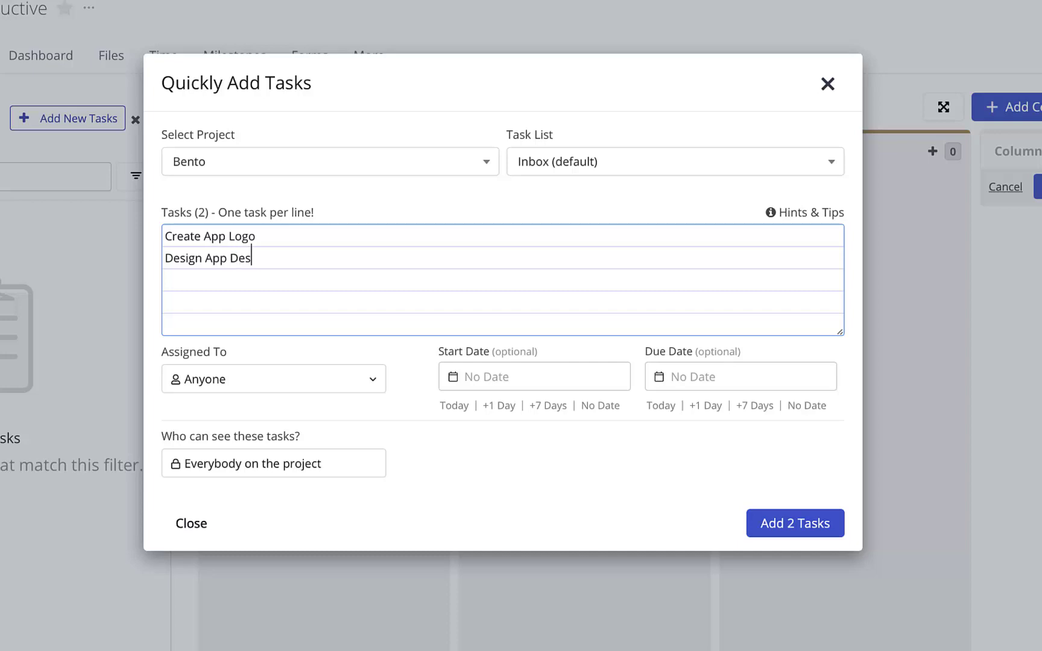
type("cription")
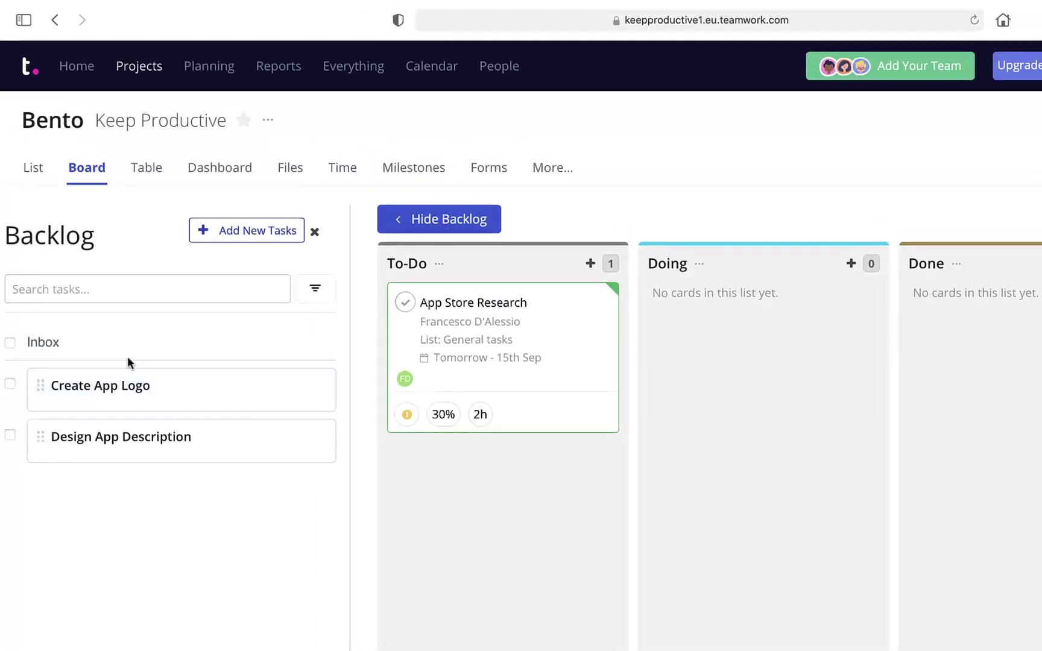
Drag Create App Logo into Doing, then view its task details and close them.
left_click_drag(40, 386, 711, 312)
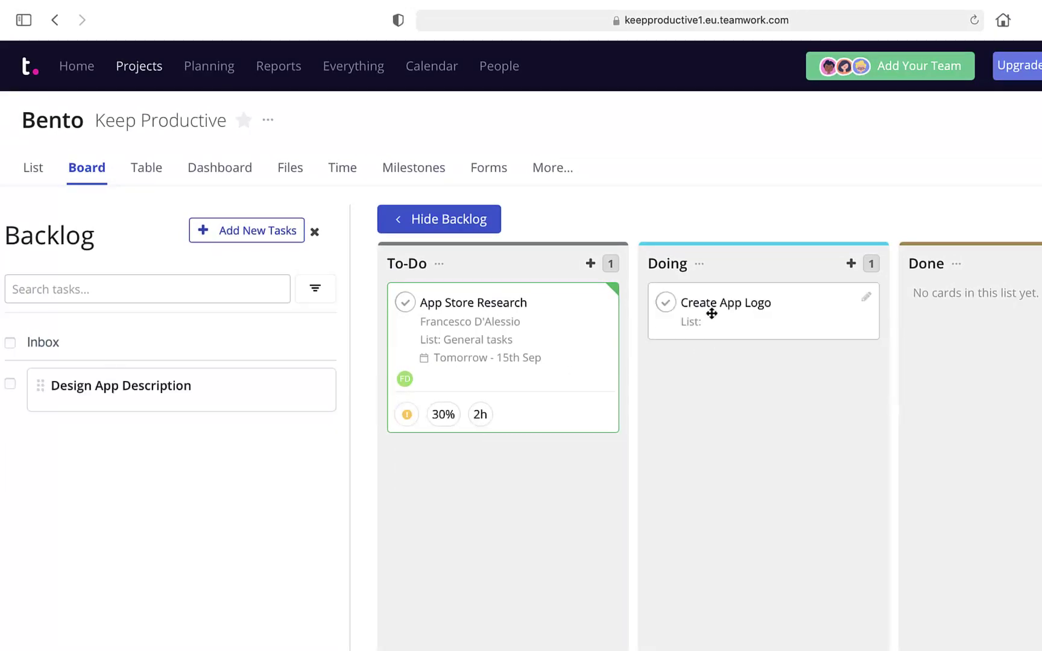
left_click(716, 304)
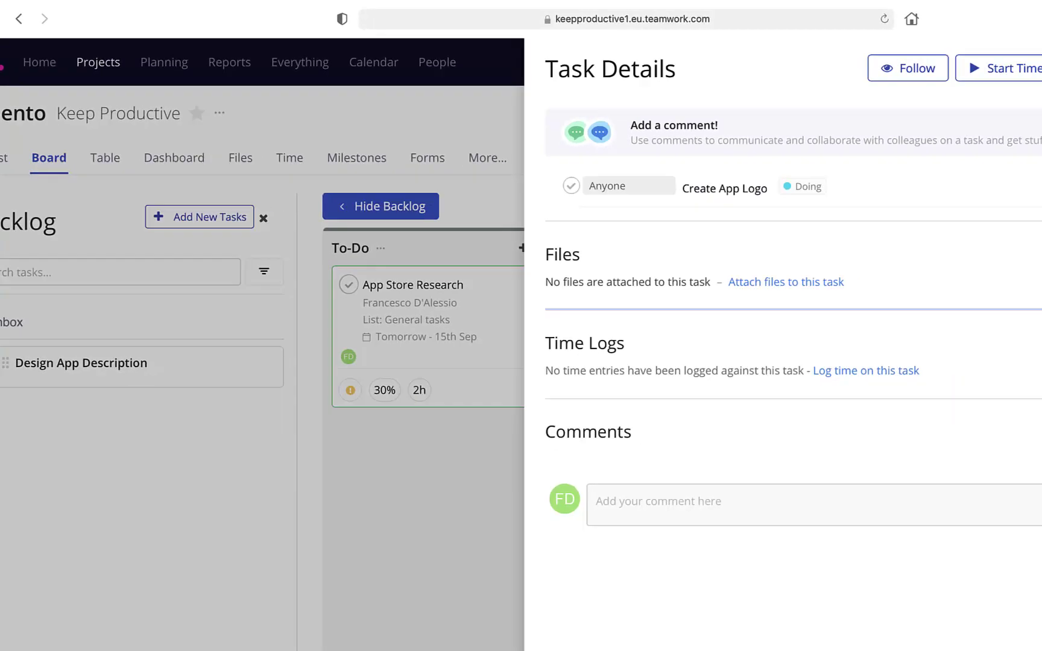
left_click(958, 59)
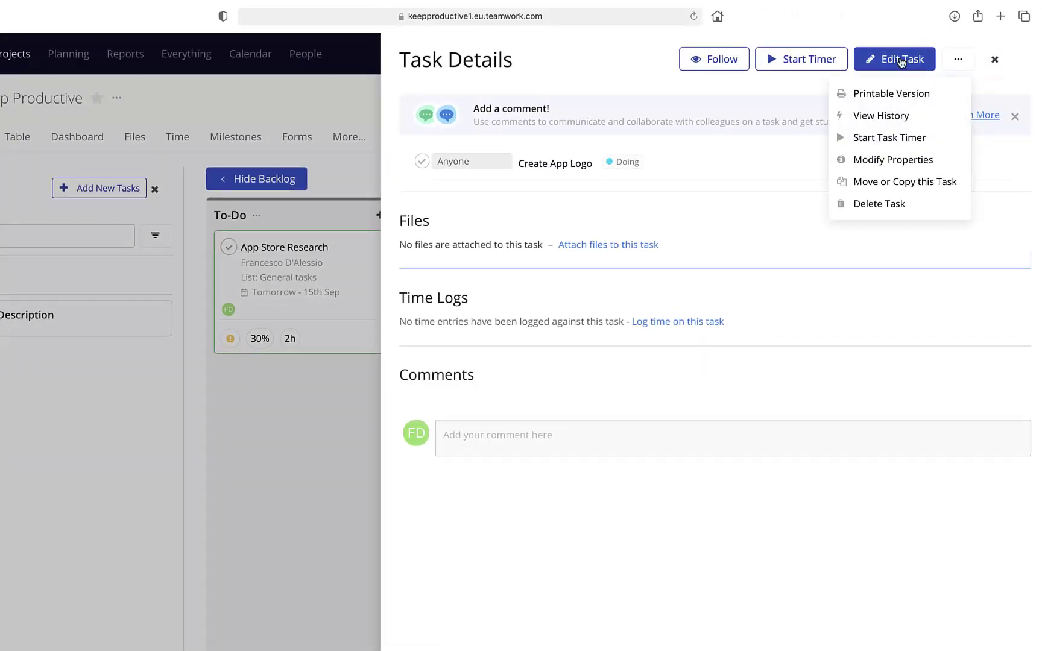
left_click(901, 60)
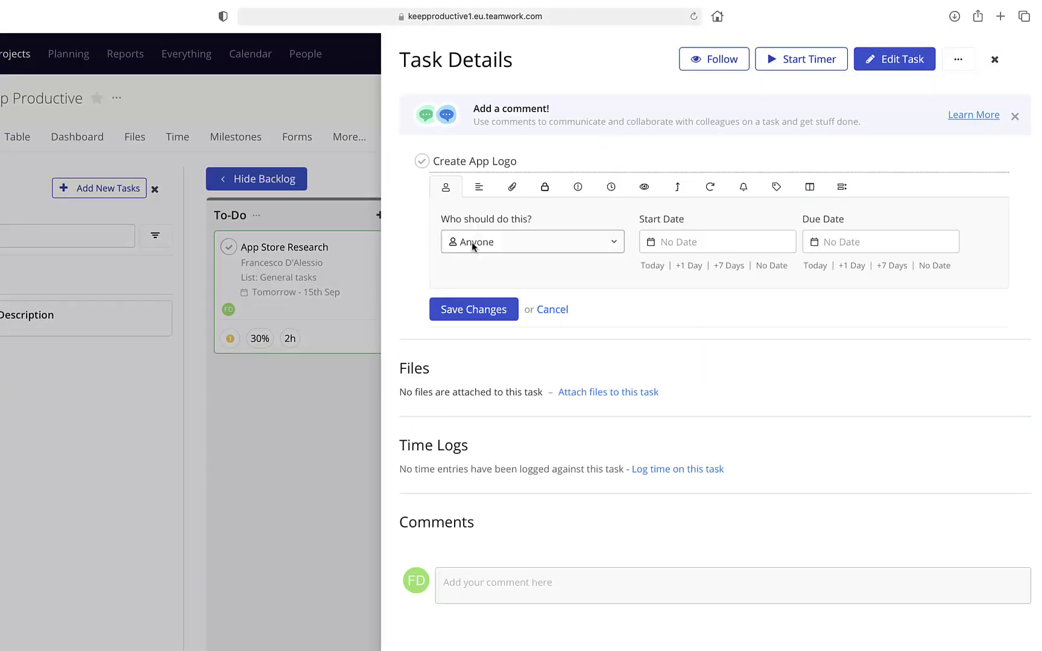
left_click(1015, 116)
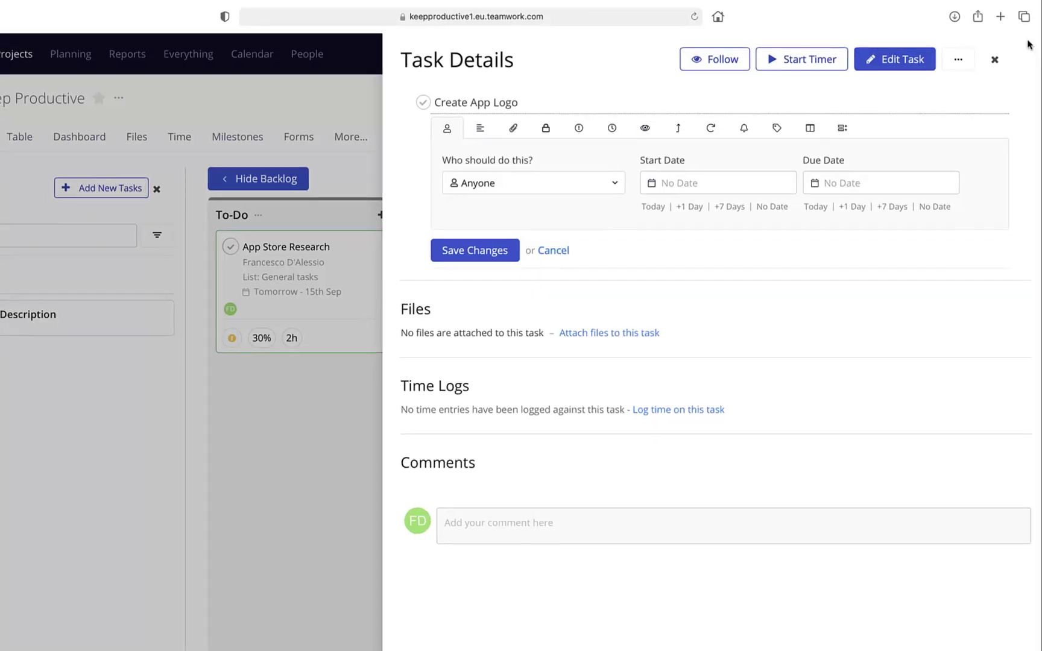
left_click(995, 59)
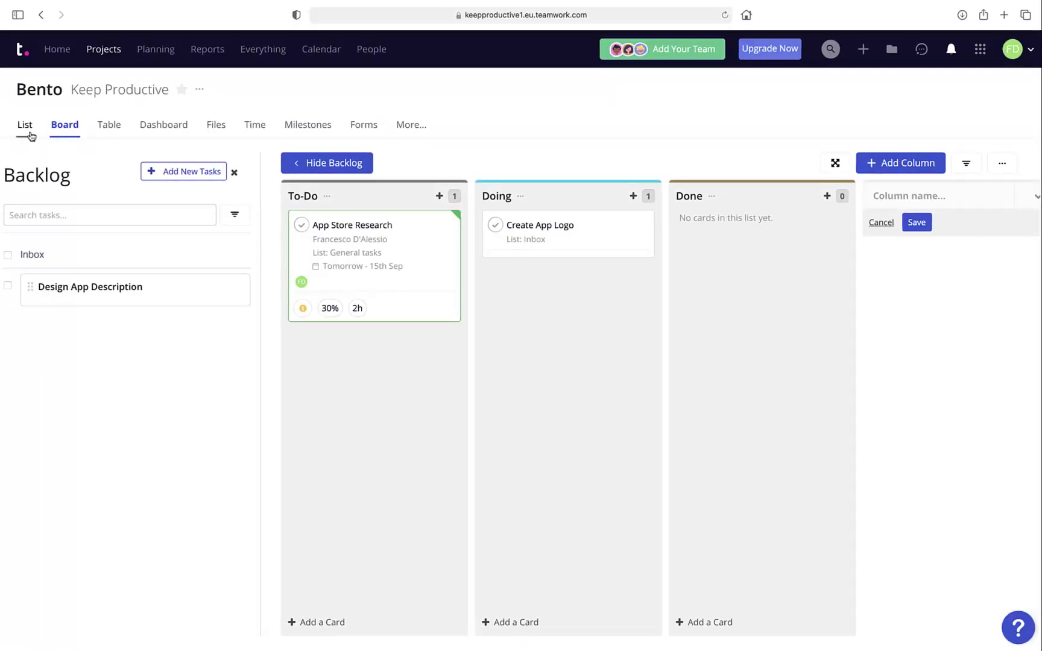
Show Bento's List view with Create App Logo (Doing) in Inbox and App Store Research (To-Do).
left_click(26, 126)
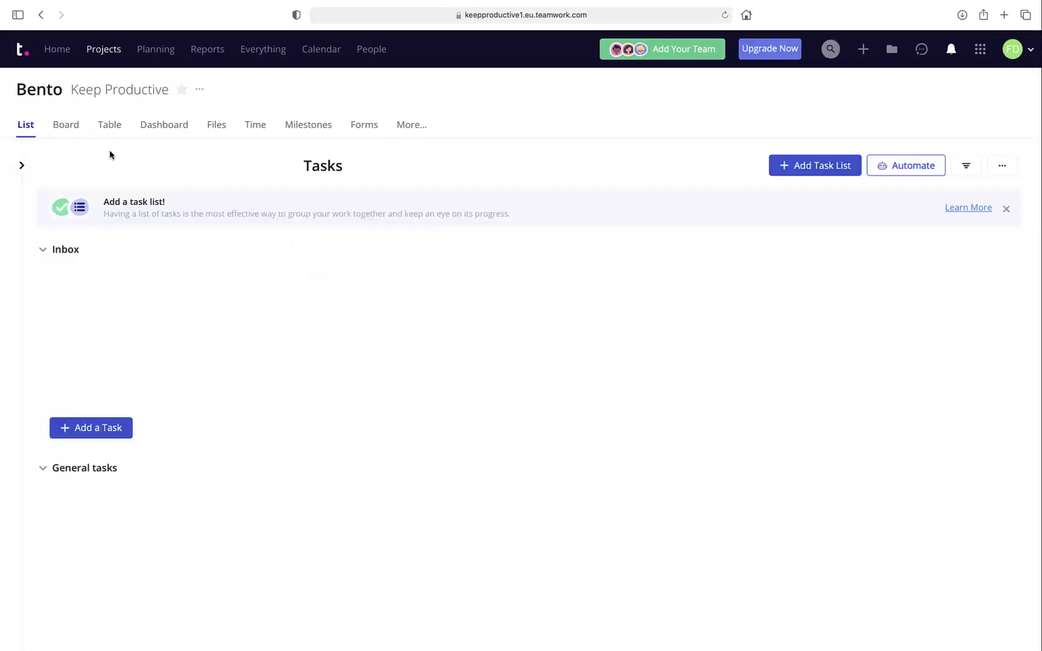
left_click(200, 92)
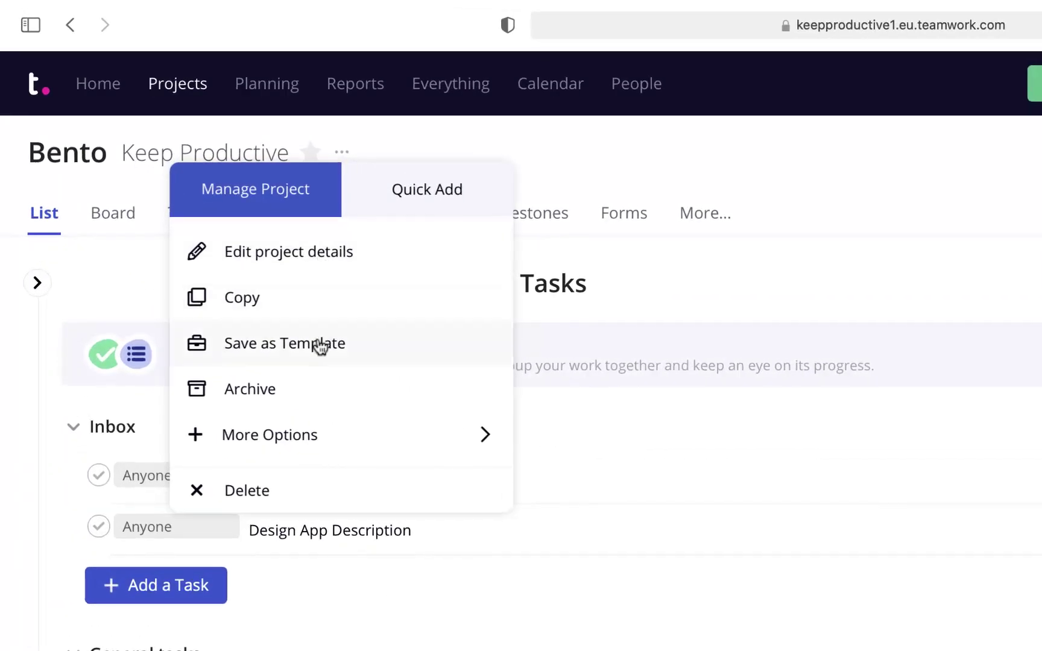
left_click(857, 177)
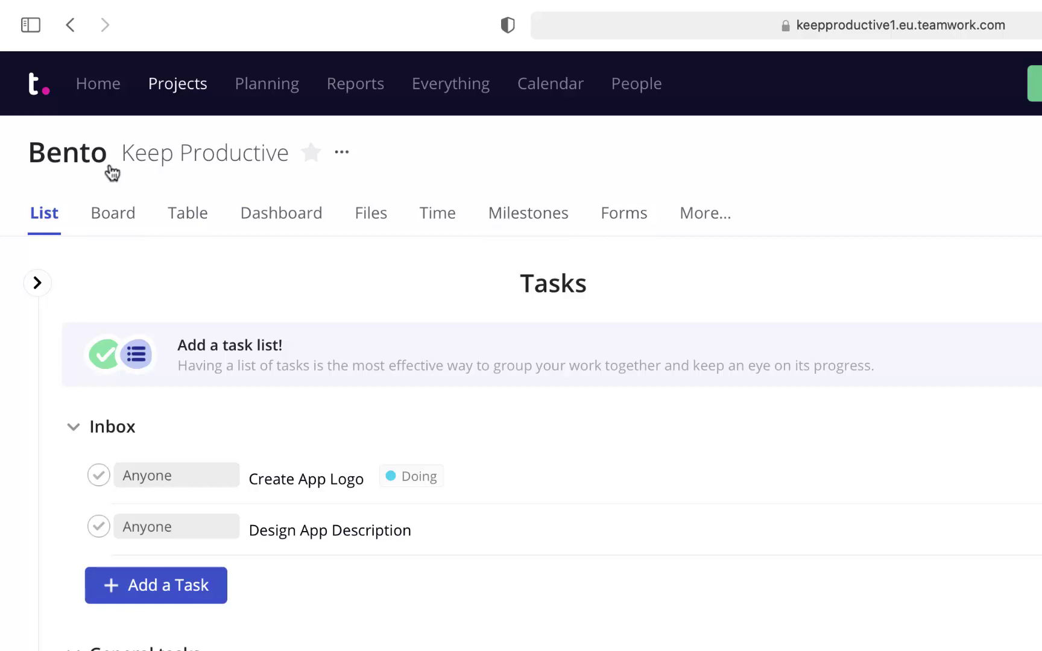
left_click(157, 89)
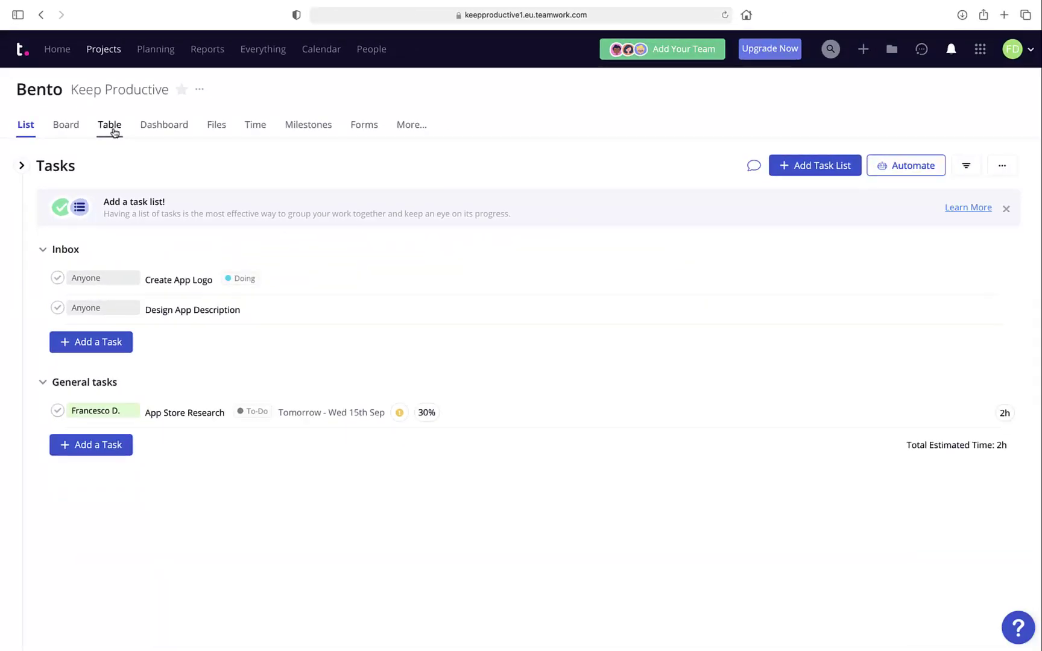
Switch the Bento tasks to the Table layout with assignee, due date and priority columns.
left_click(104, 127)
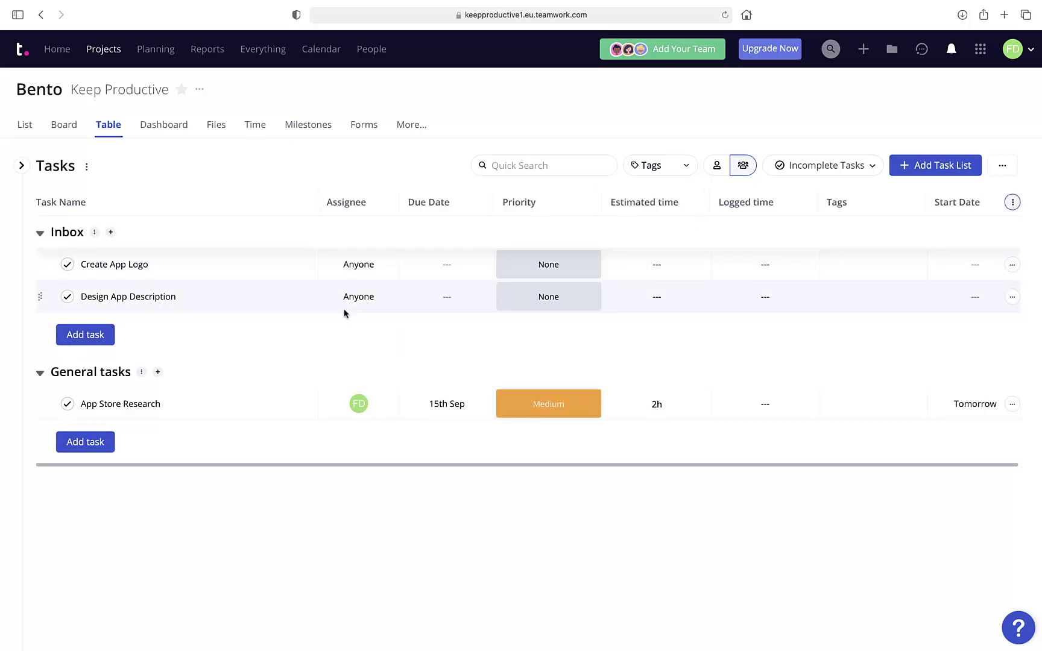
Look over Bento's Dashboard panels (3 tasks, To-Do 1, Doing 1), then view the empty Files page.
mouse_move(433, 306)
left_click(154, 127)
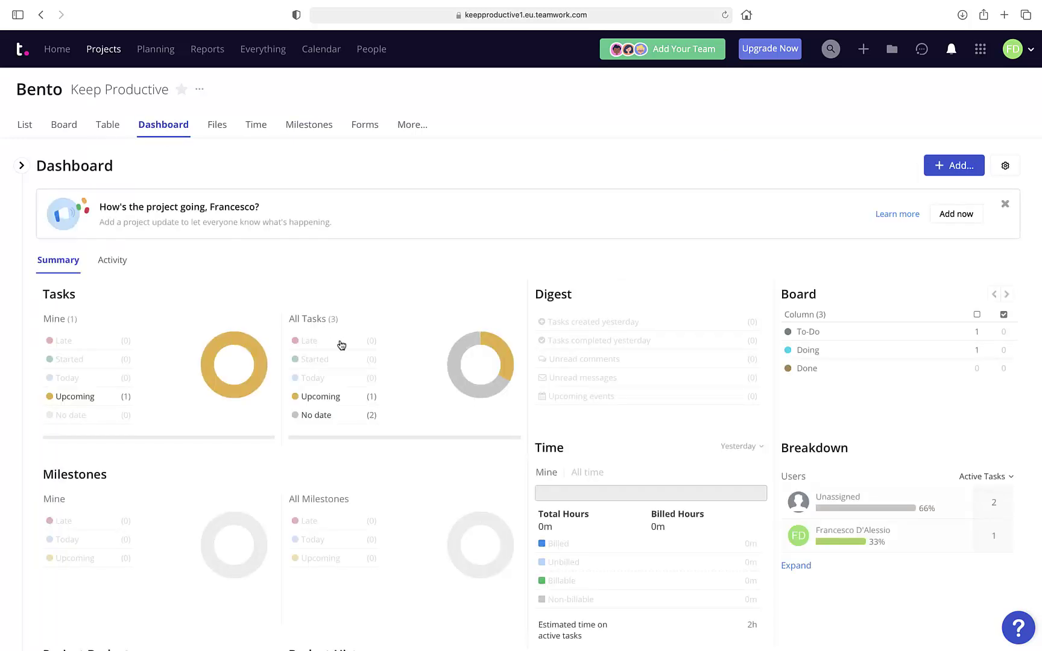
scroll(369, 372, "down", 3)
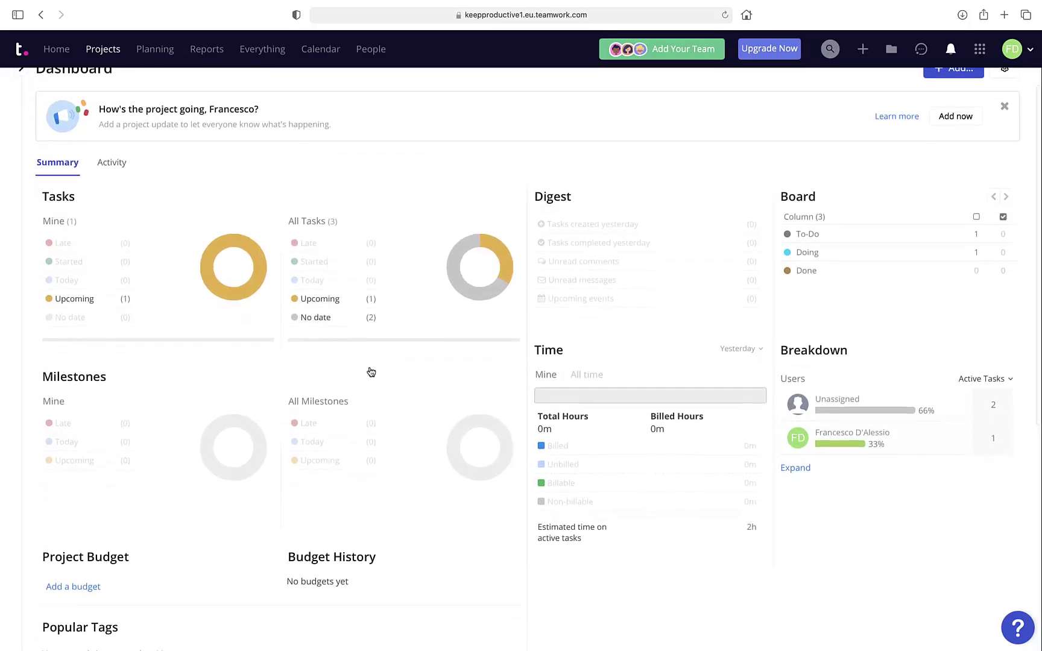
scroll(370, 372, "down", 2)
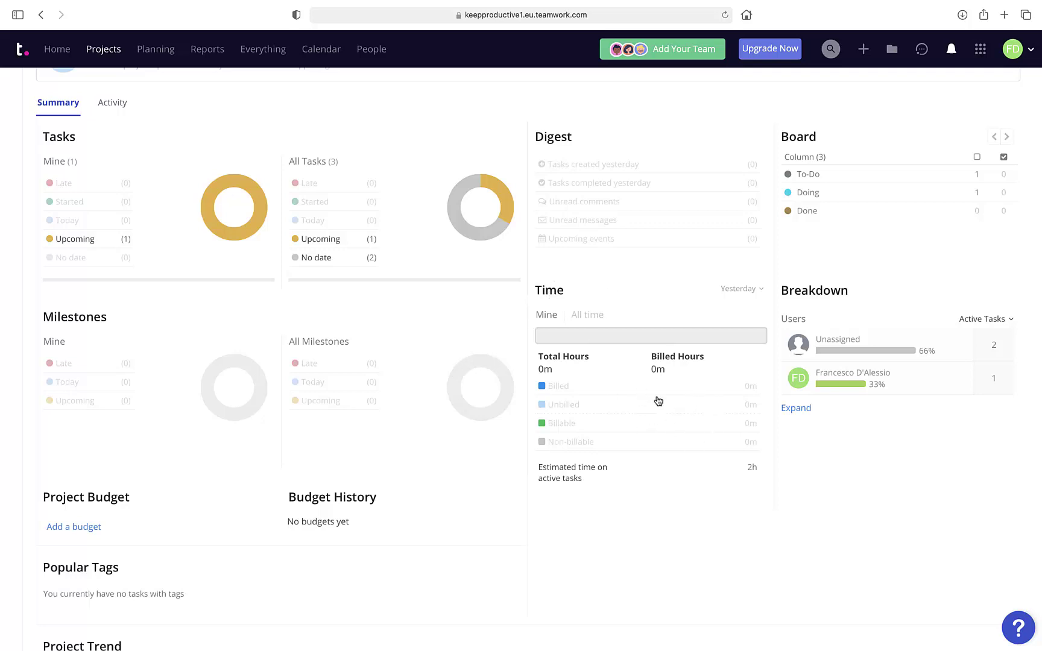
scroll(421, 399, "down", 10)
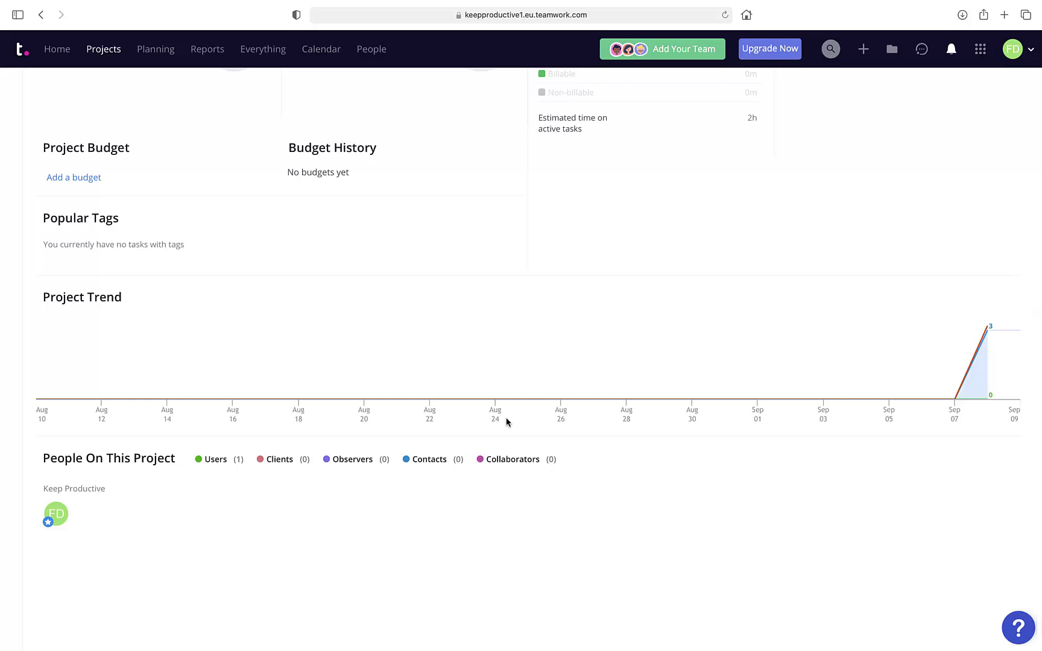
scroll(507, 421, "up", 13)
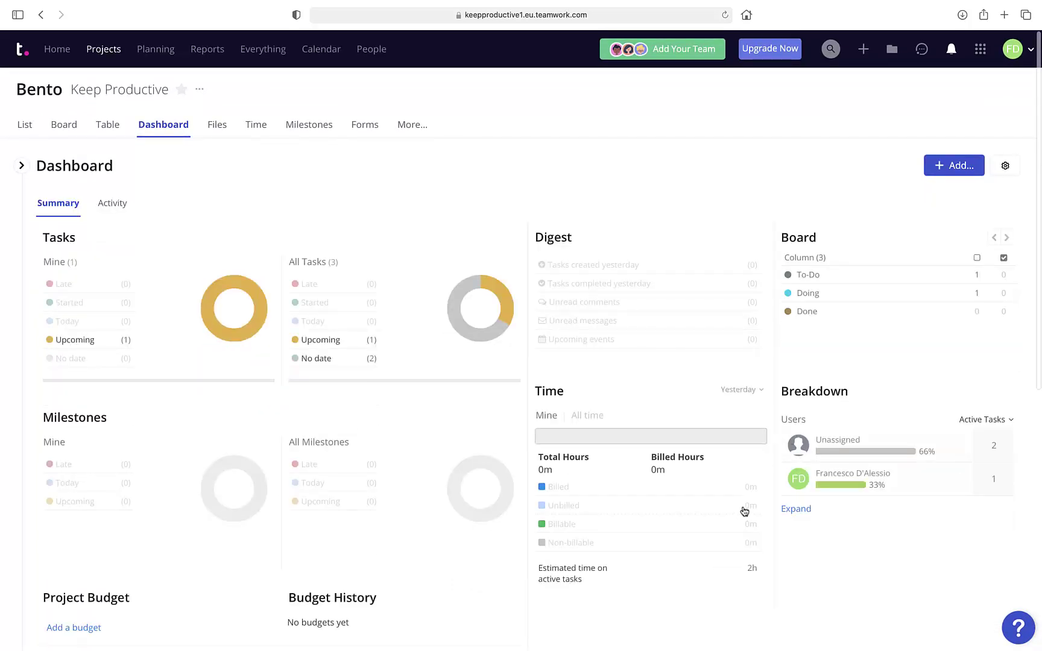
mouse_move(117, 94)
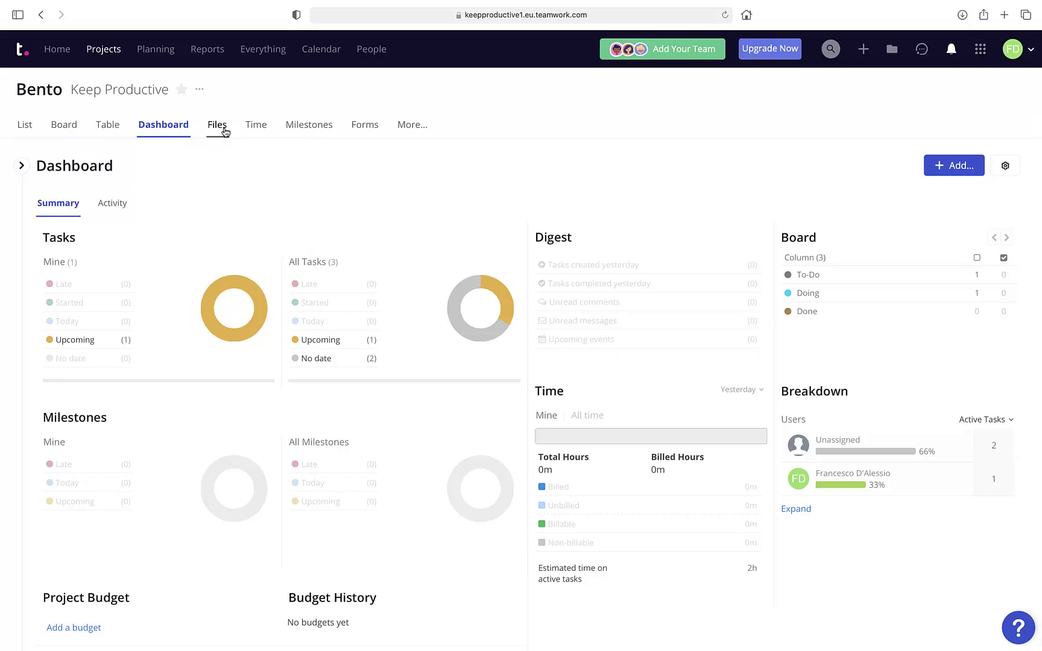
left_click(218, 125)
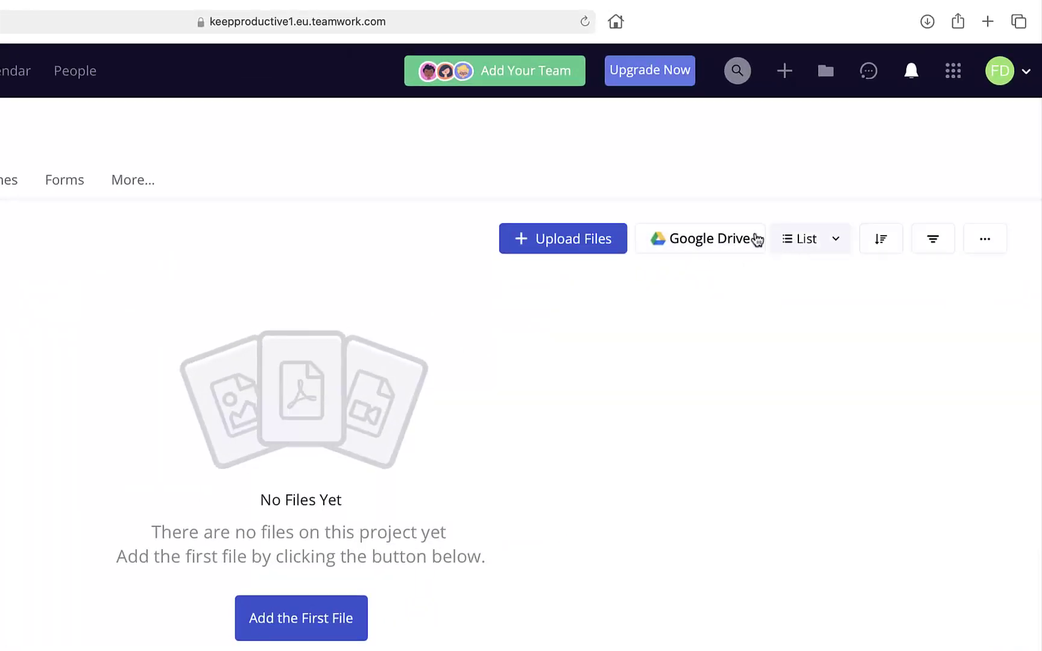
Check the Upload Files options without adding any, then view Bento's empty Time page.
left_click(610, 249)
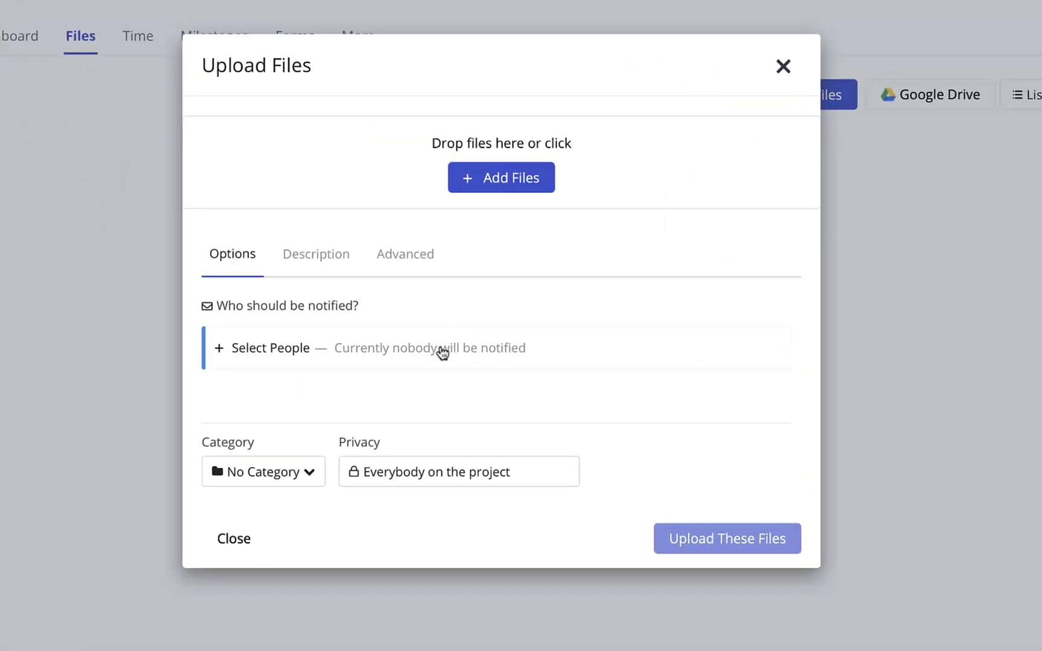
left_click(785, 68)
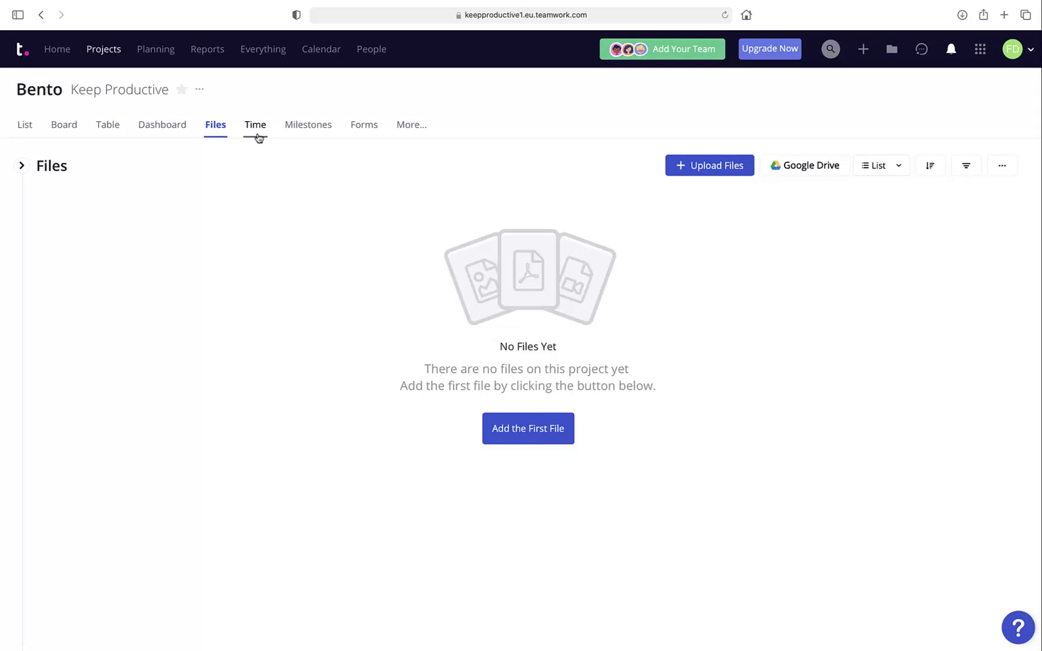
left_click(256, 126)
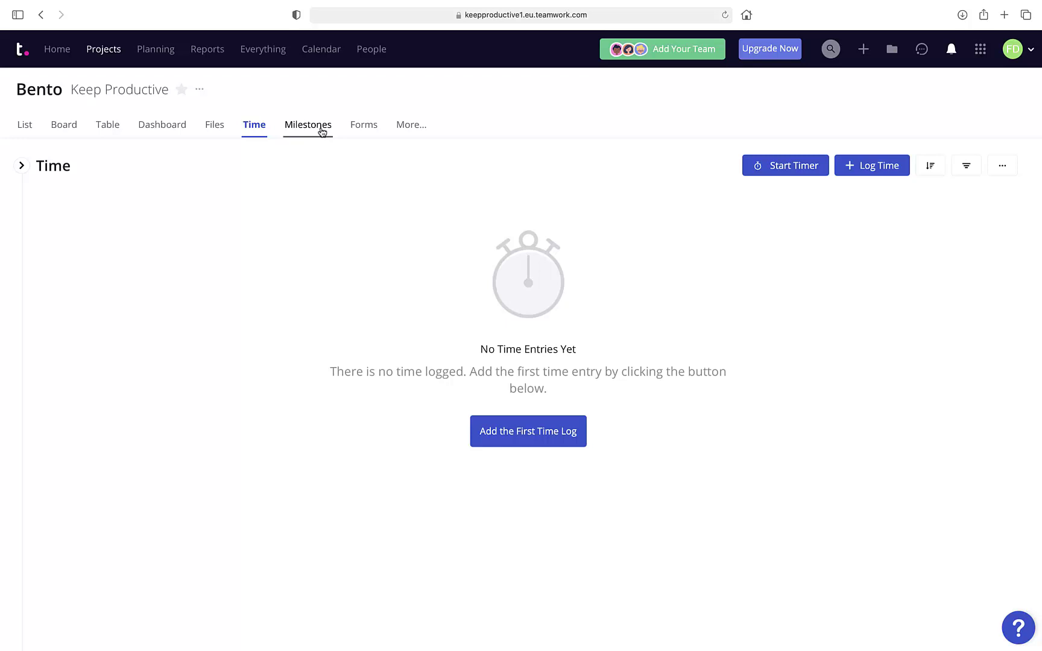
left_click(322, 126)
Create the first milestone, Launch App, due 16 September 2021.
left_click(531, 449)
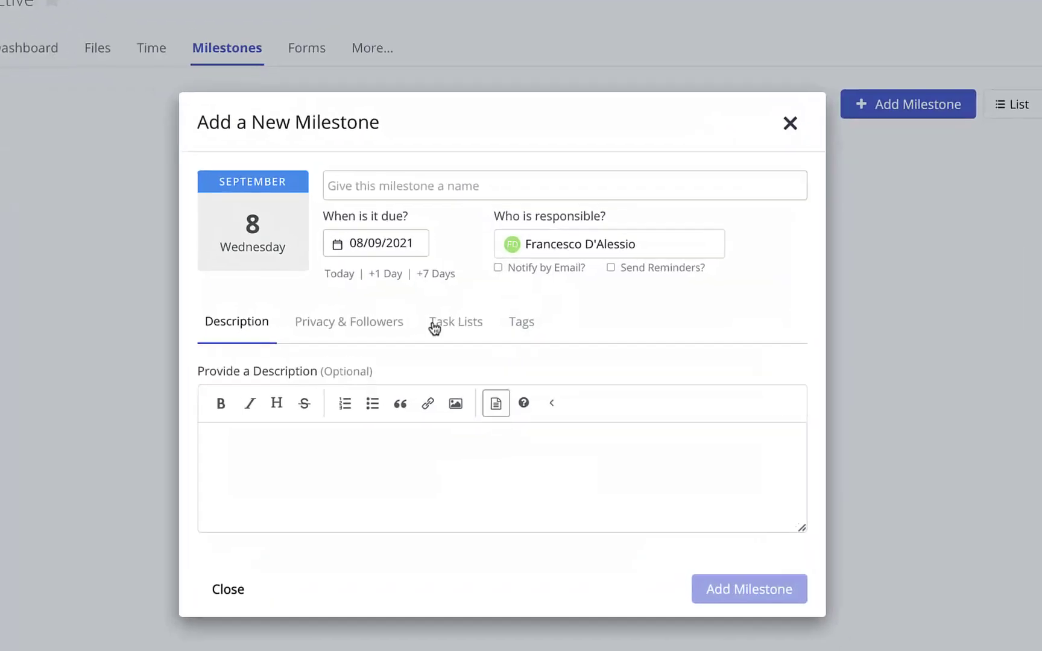
left_click(328, 188)
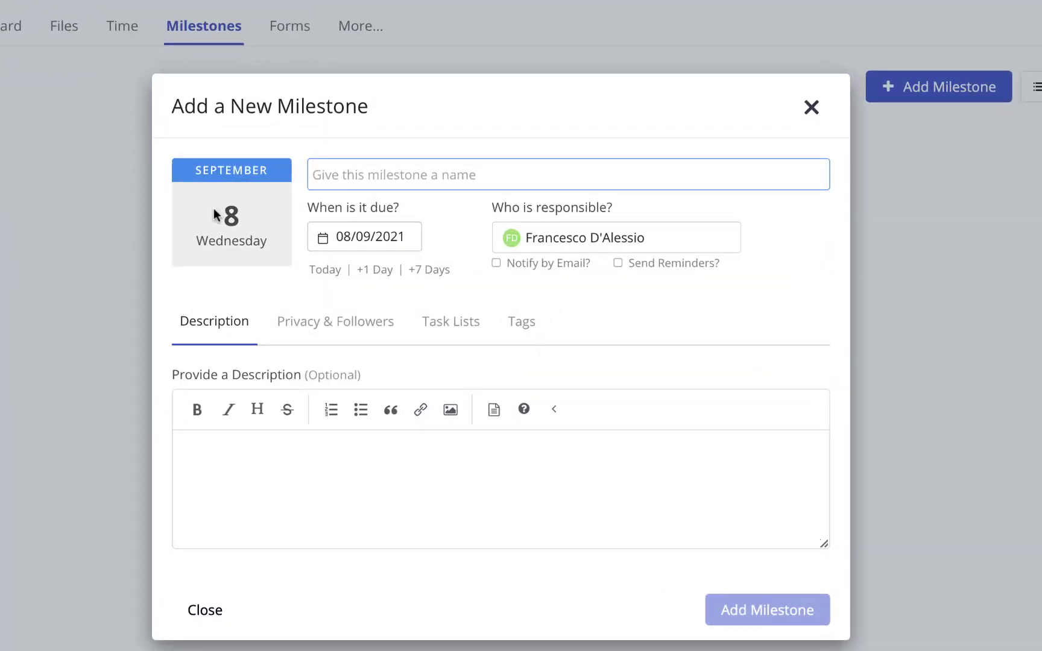
left_click(350, 236)
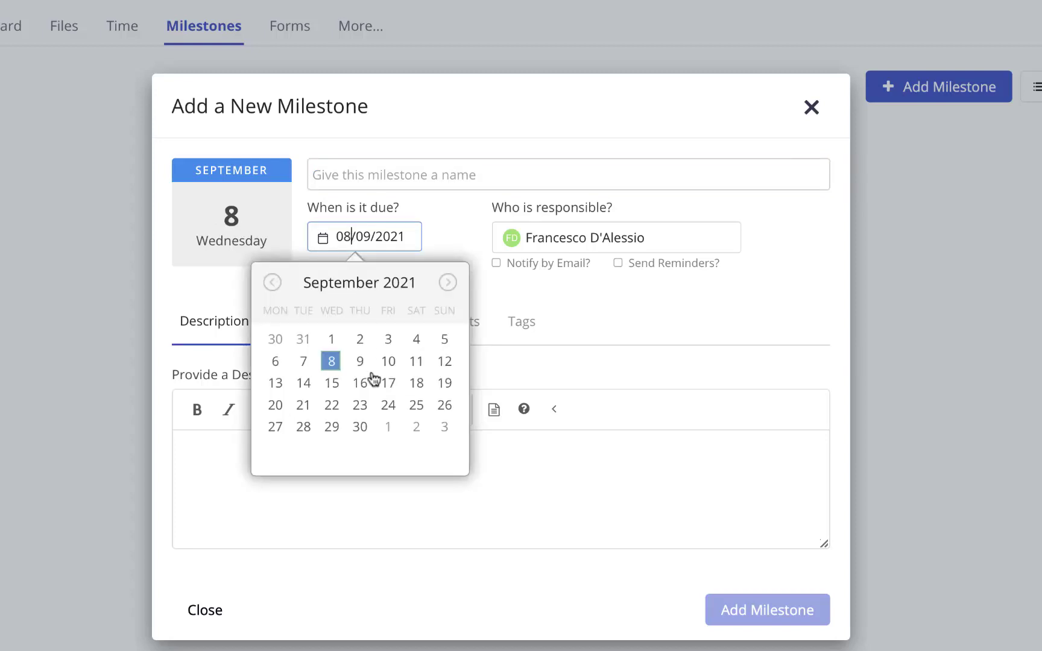
left_click(359, 386)
left_click(363, 176)
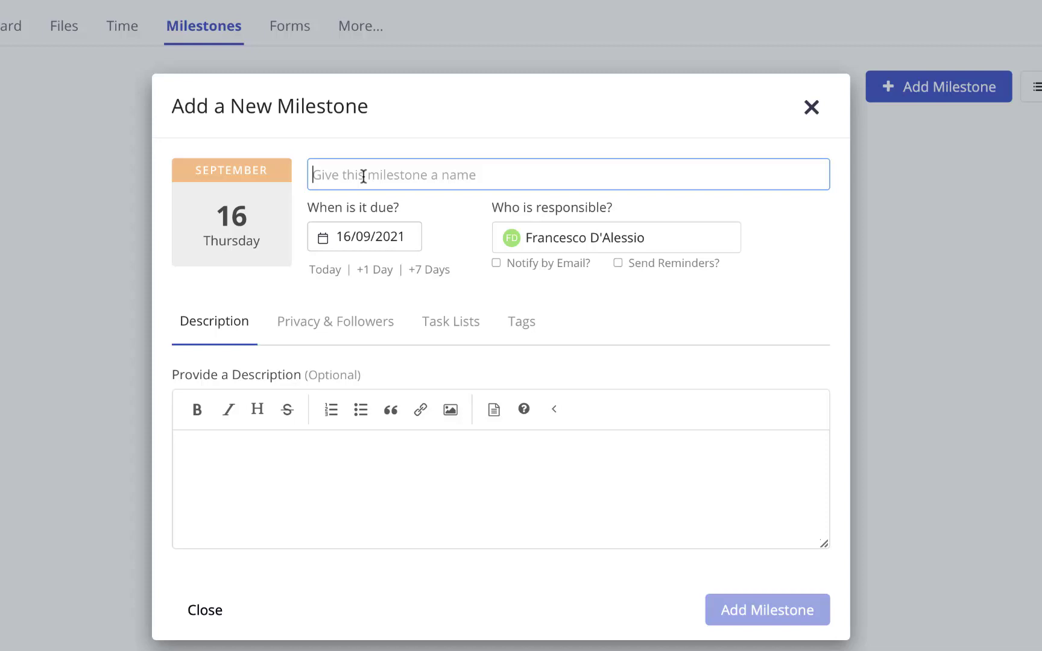
type("Launch App")
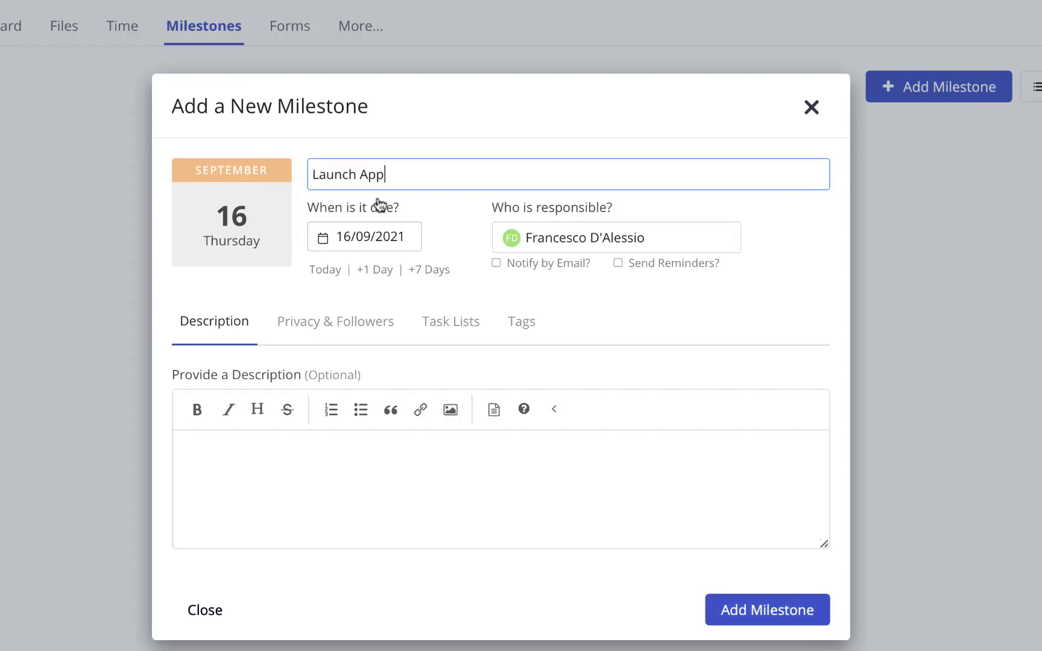
left_click(778, 608)
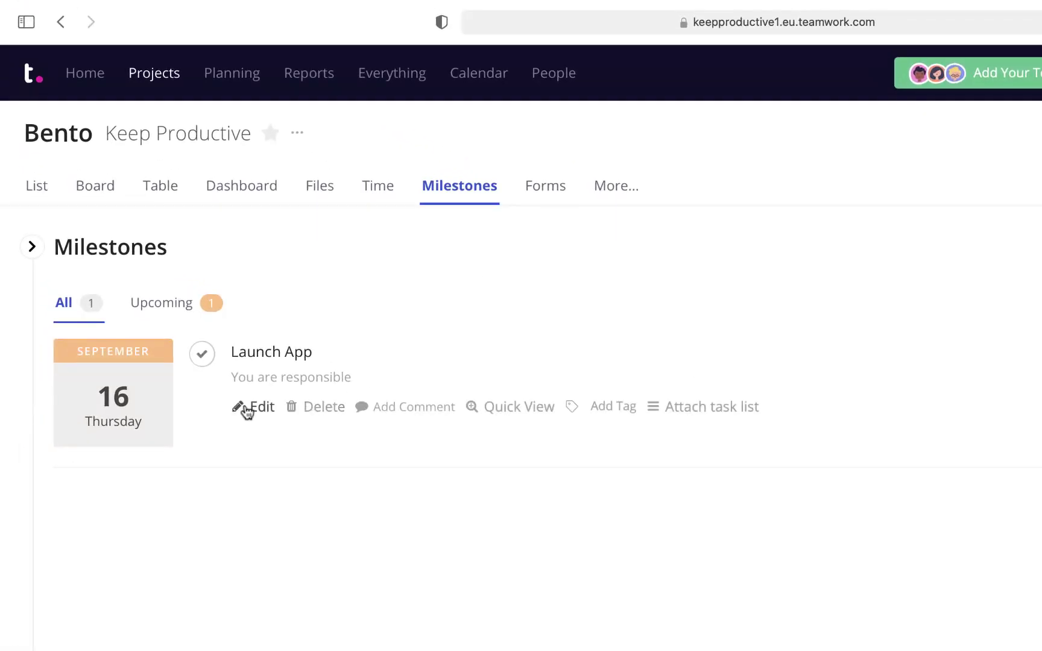
Attach the General tasks list to Launch App and list only upcoming milestones.
left_click(712, 410)
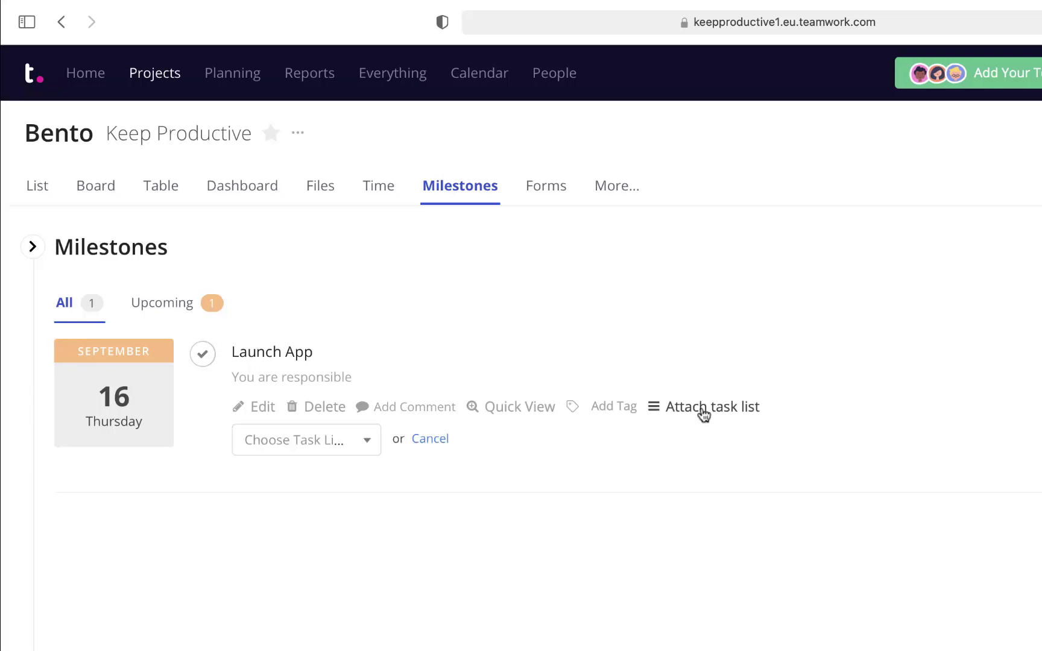
left_click(318, 444)
left_click(304, 532)
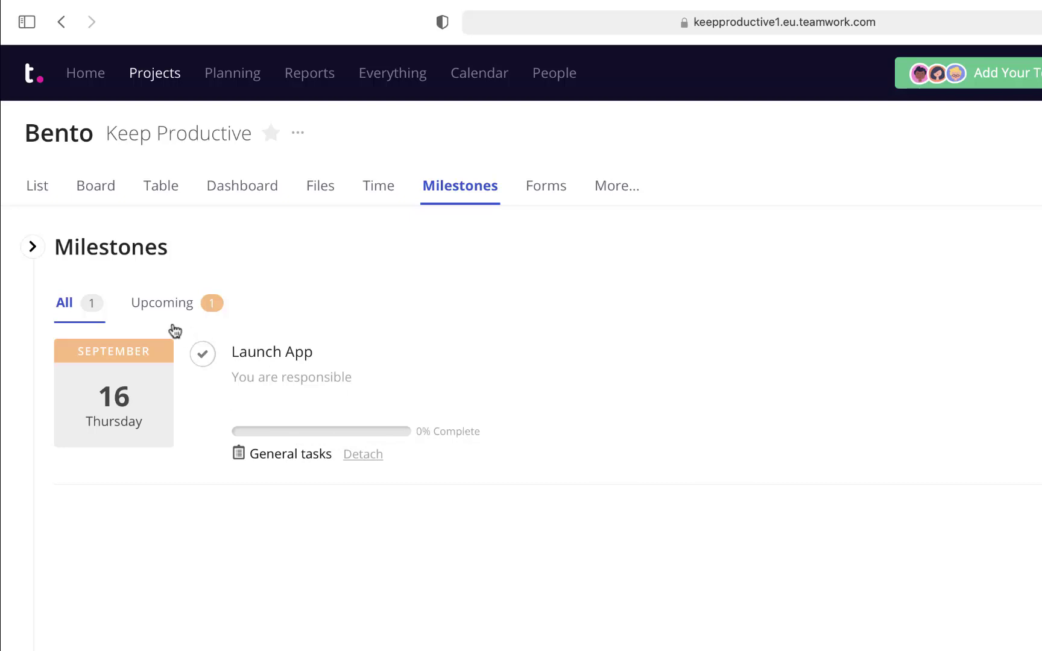
left_click(208, 296)
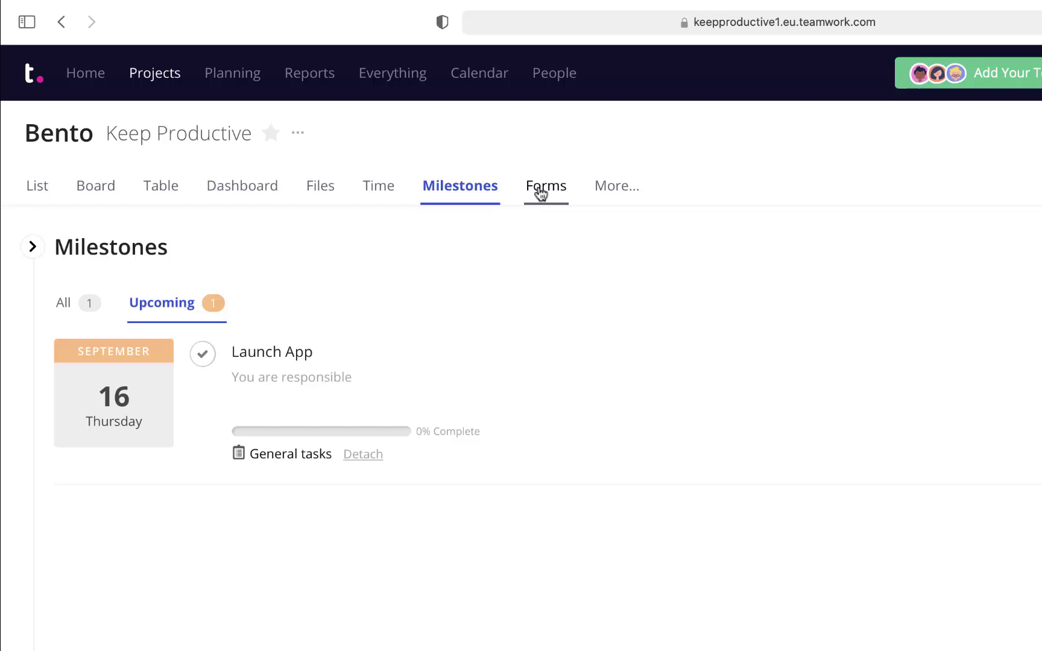
Open Bento's Gantt chart showing App Store Research and the Launch App milestone on Thu 16.
left_click(541, 192)
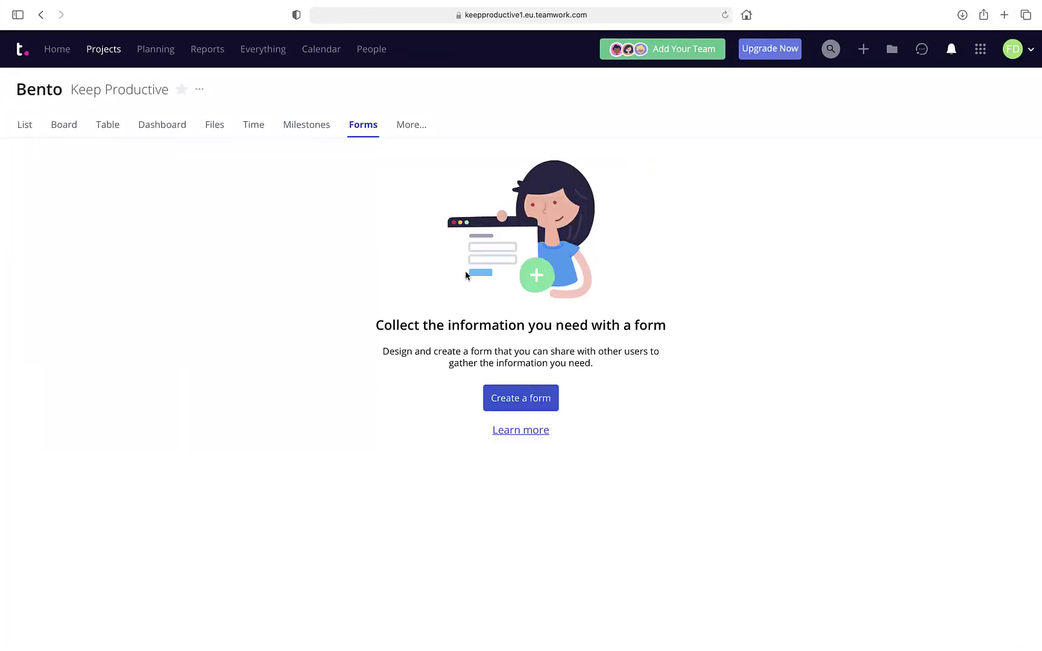
left_click(400, 129)
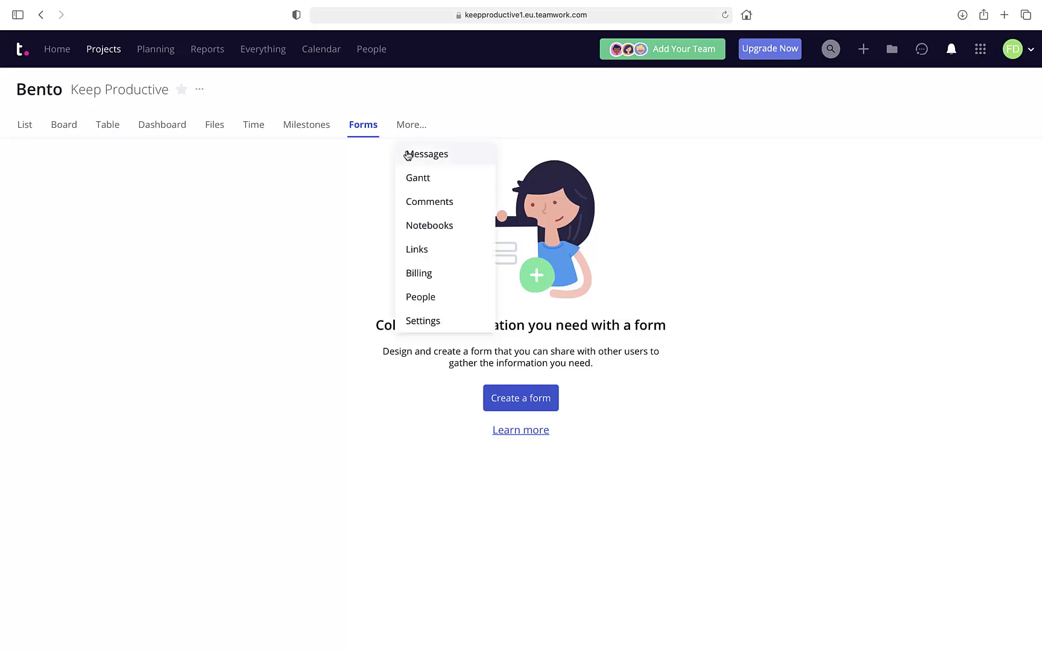
left_click(422, 178)
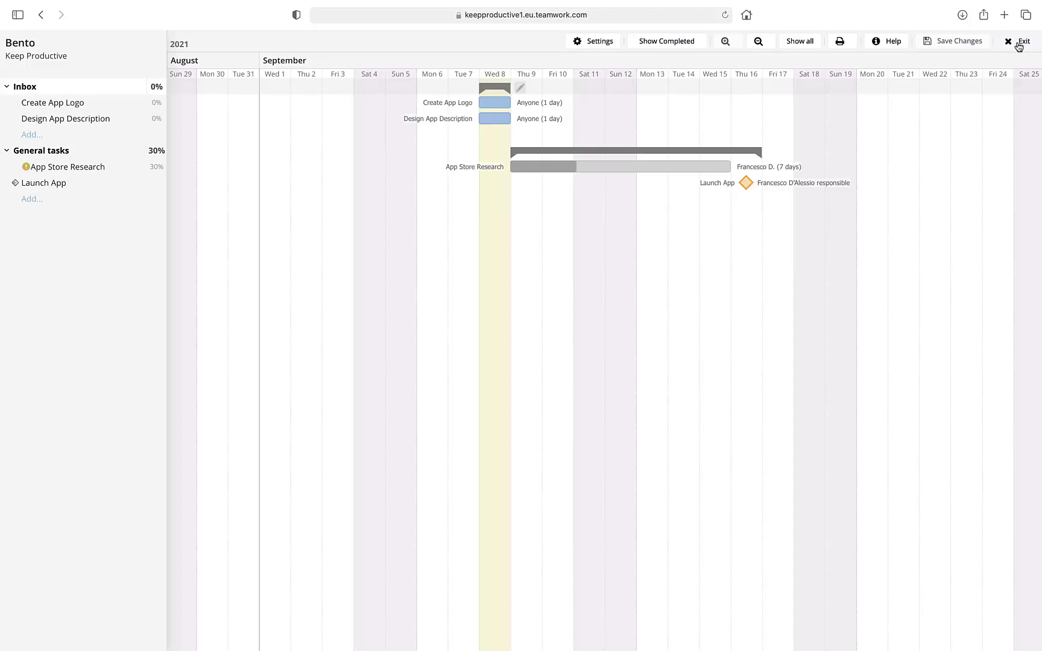
Exit the Gantt chart and go to Bento's Notebooks, discarding a blank new notebook.
left_click(1019, 44)
left_click(416, 125)
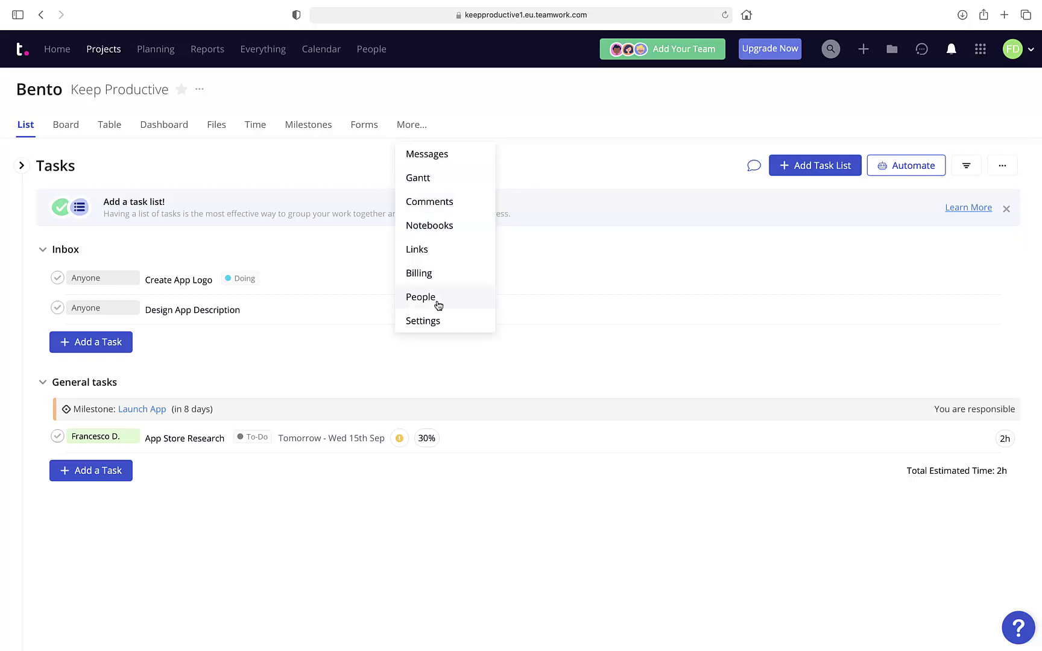
mouse_move(410, 133)
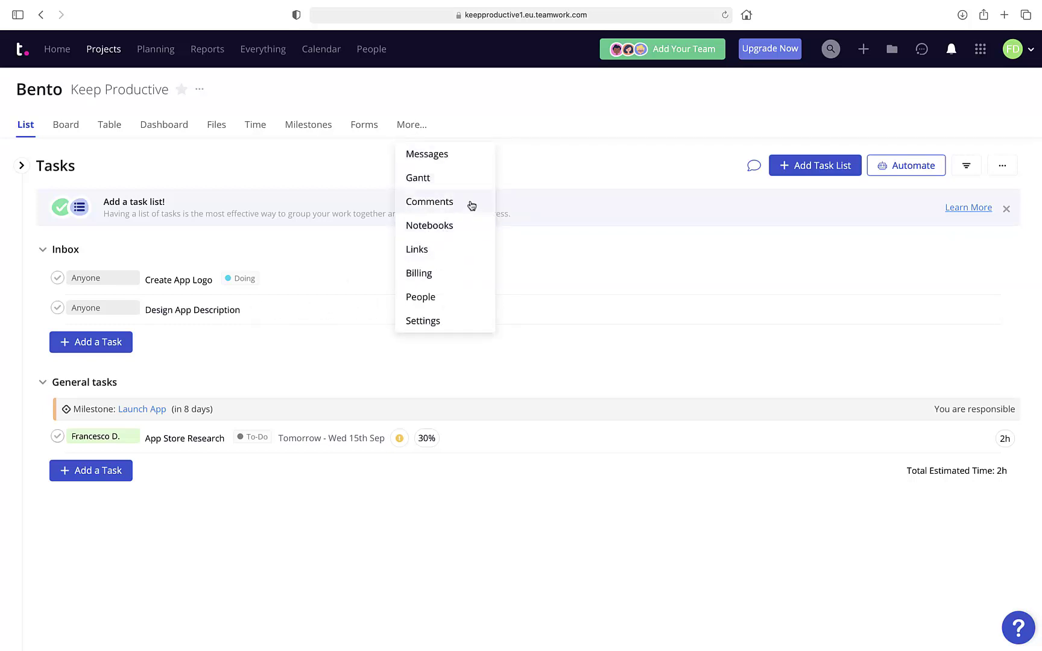
left_click(440, 234)
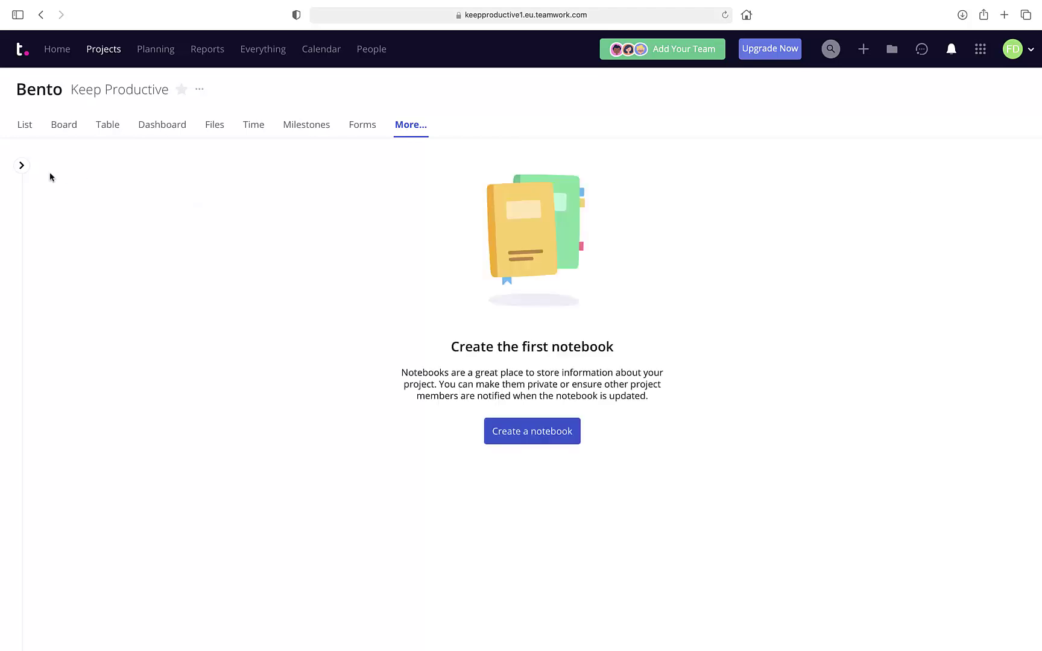
left_click(523, 422)
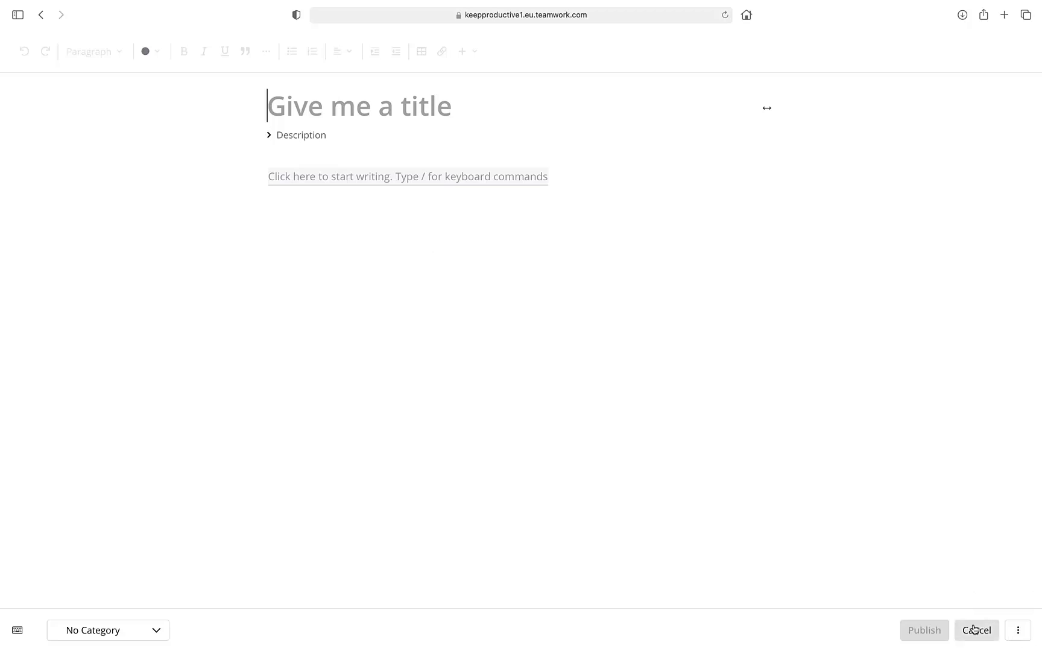
left_click(975, 631)
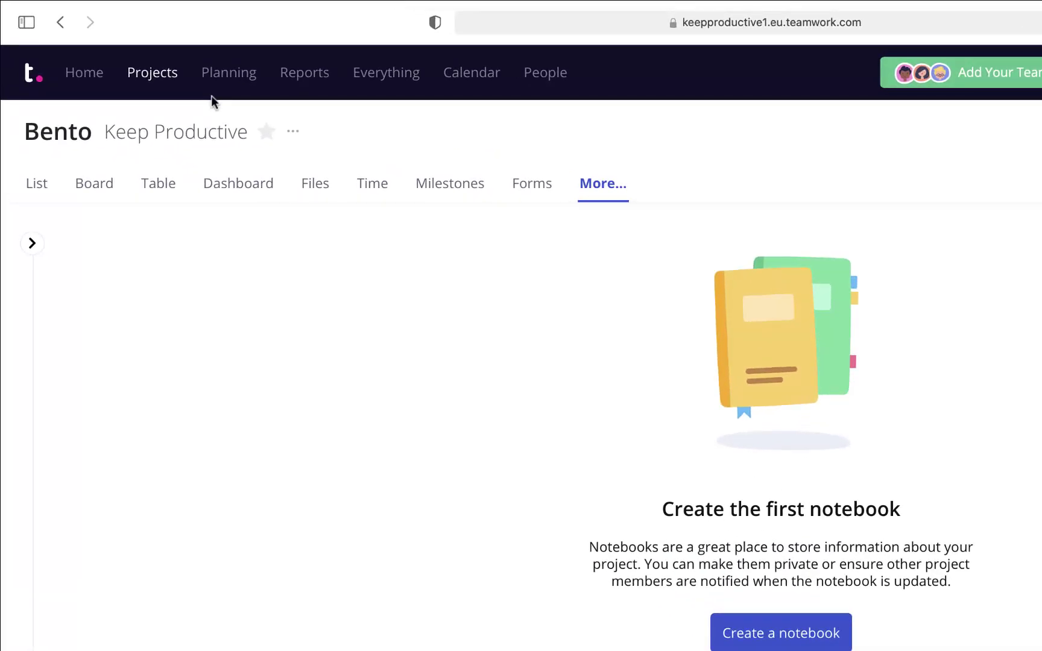
Look at the Portfolio area and cancel a new board form without saving.
left_click(219, 80)
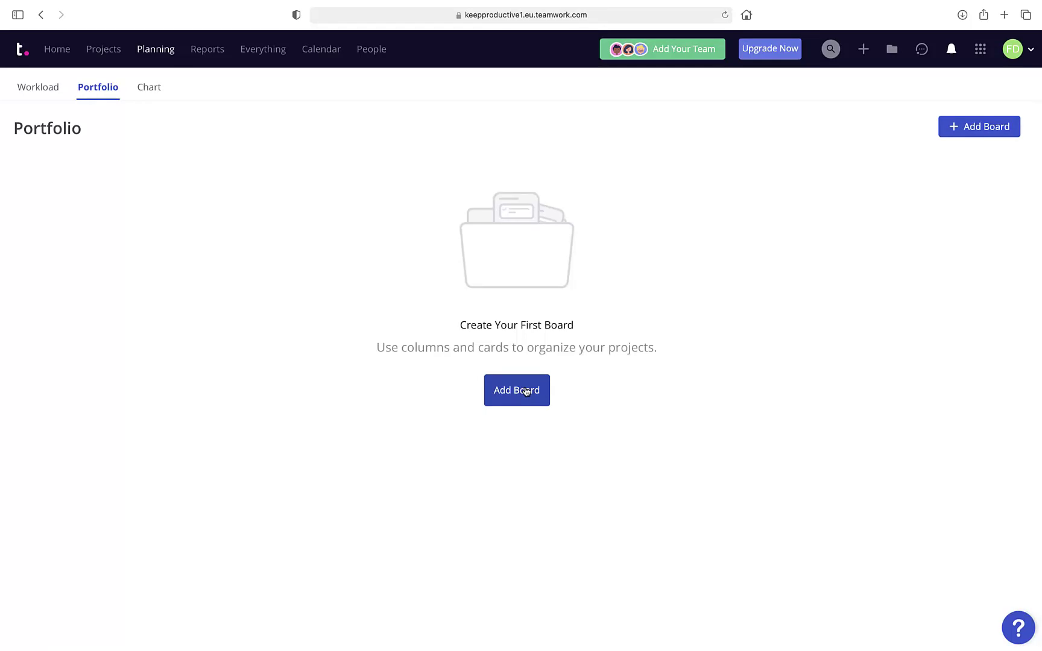
left_click(526, 392)
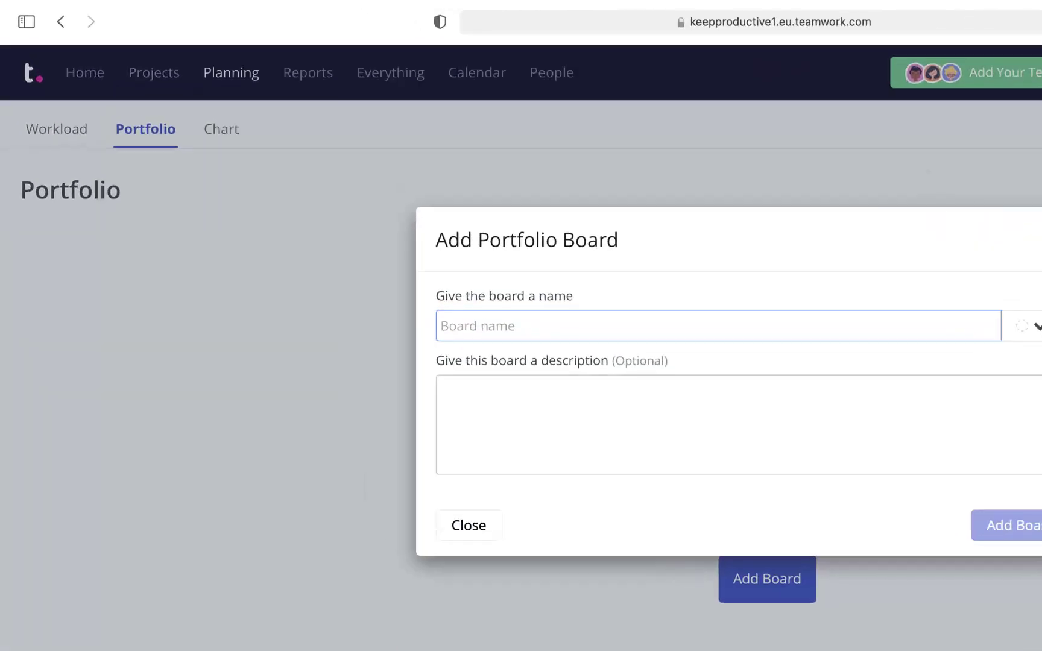
left_click(709, 163)
Review the user's workload, day-by-day planner and projects Gantt chart, then the Project Health report.
left_click(40, 99)
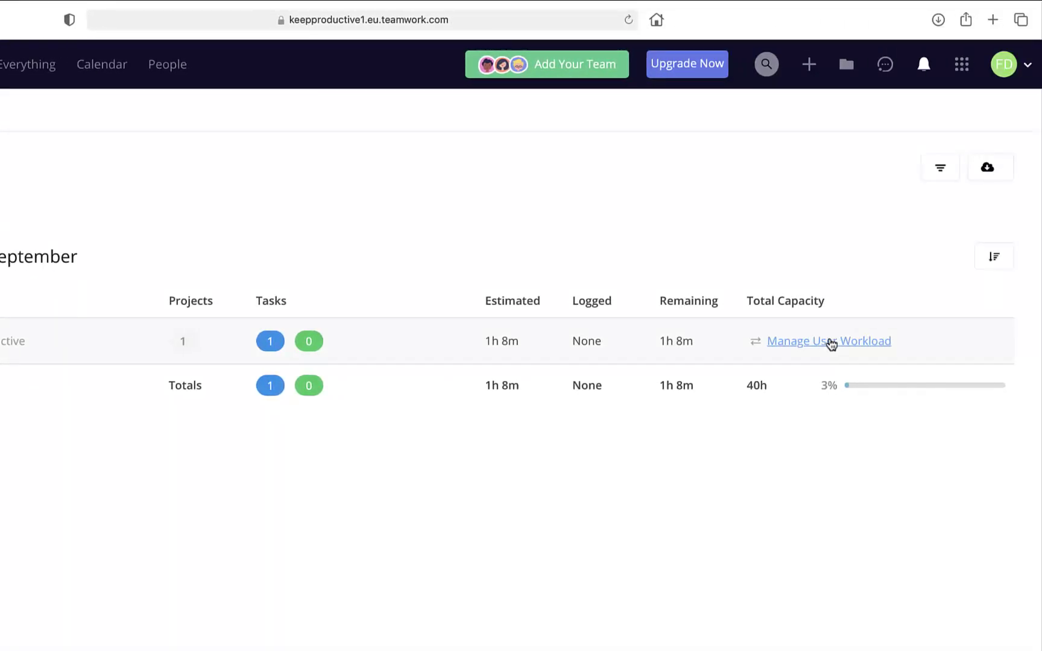
left_click(827, 341)
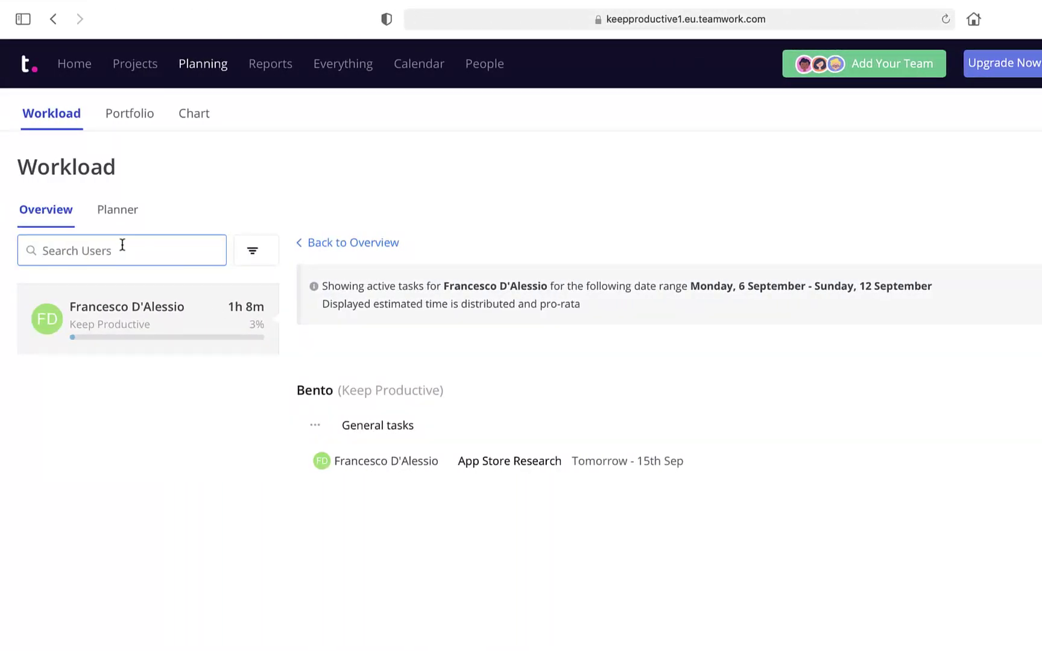
left_click(102, 212)
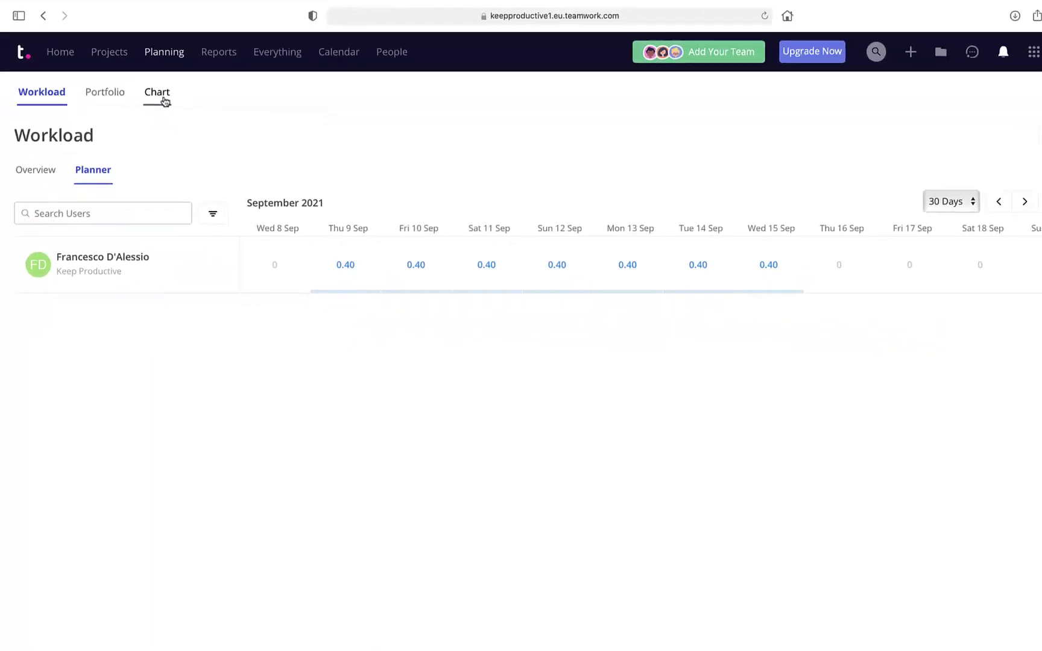
left_click(162, 96)
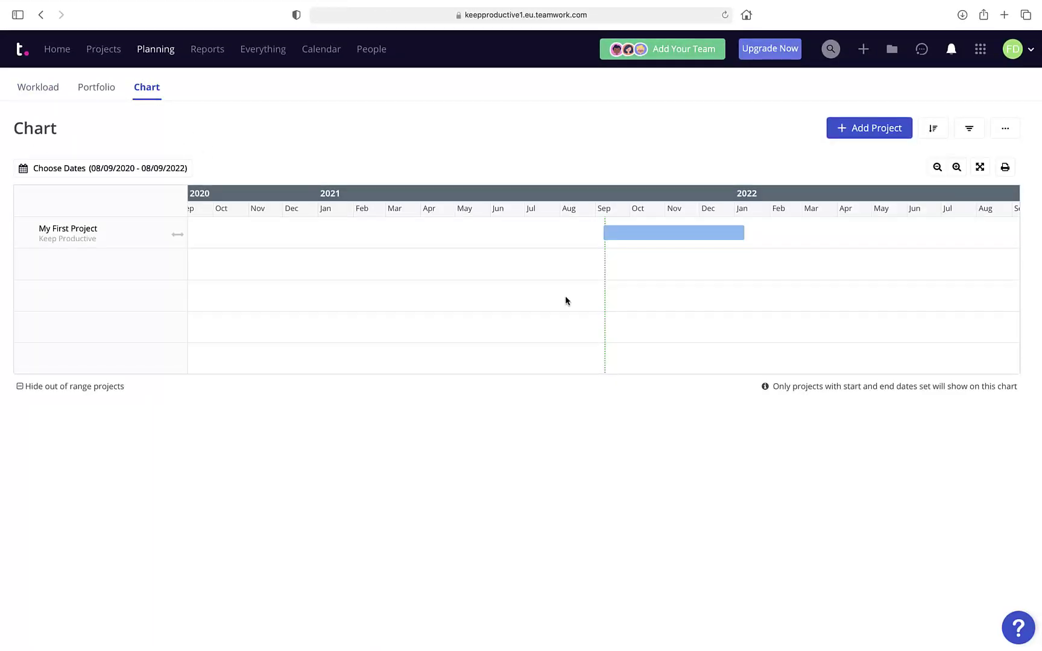
left_click(214, 57)
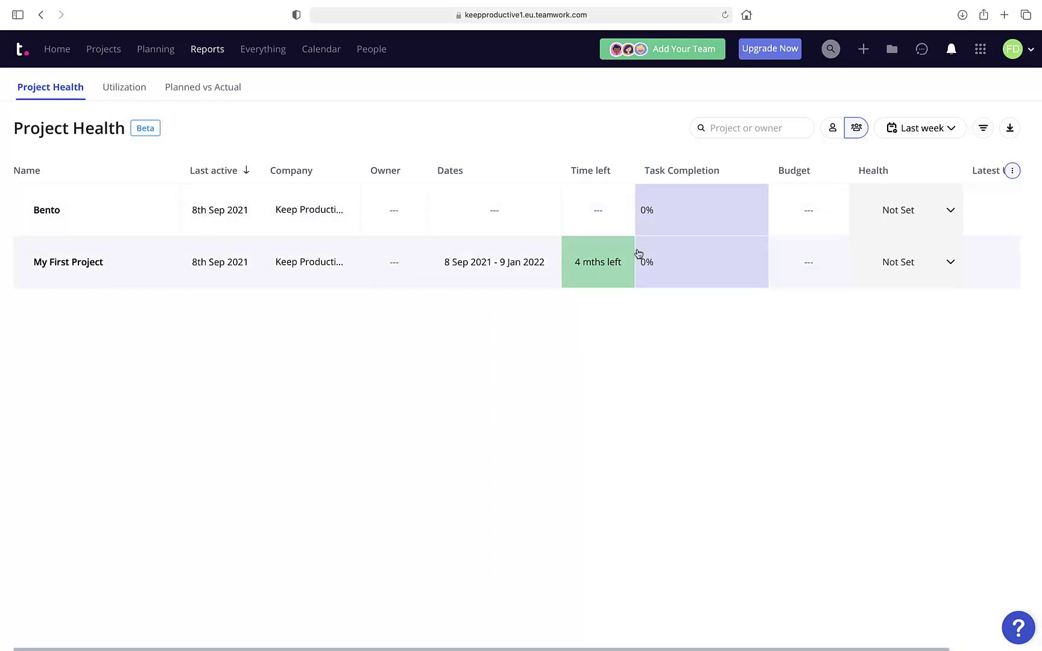
Review the Utilization and Planned vs Actual reports, then the empty All Risks register under Everything.
left_click(134, 95)
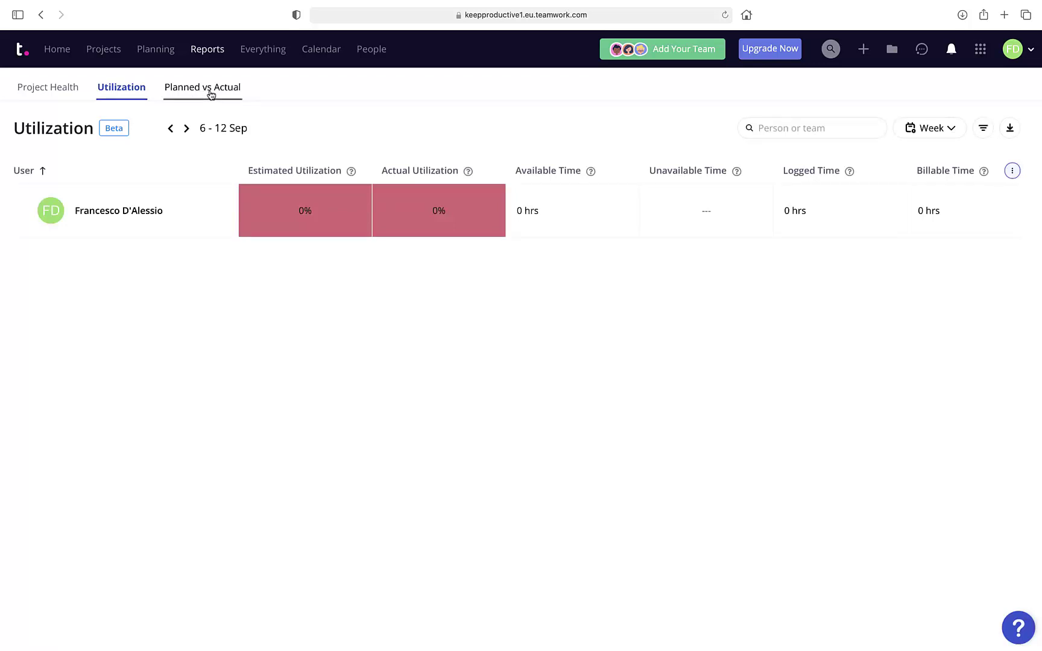
left_click(211, 94)
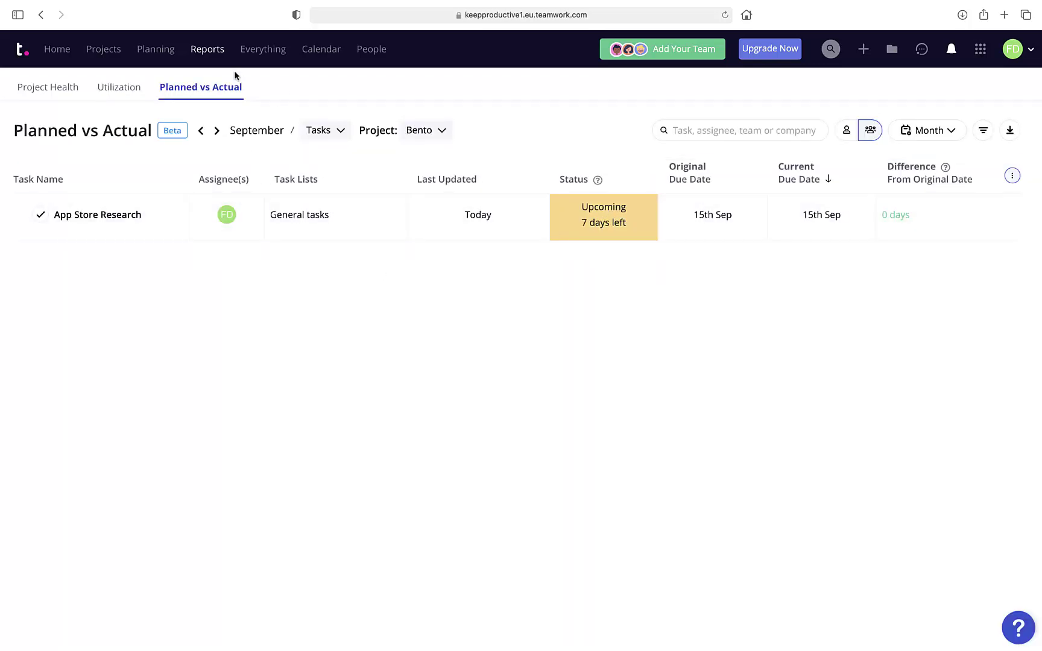
left_click(272, 57)
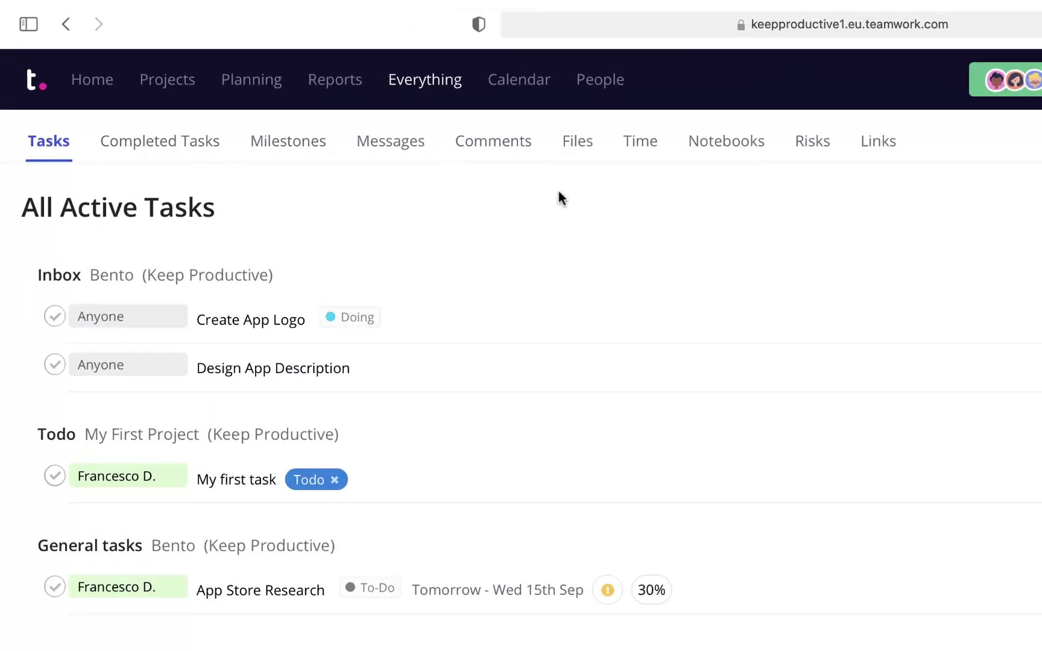
left_click(813, 144)
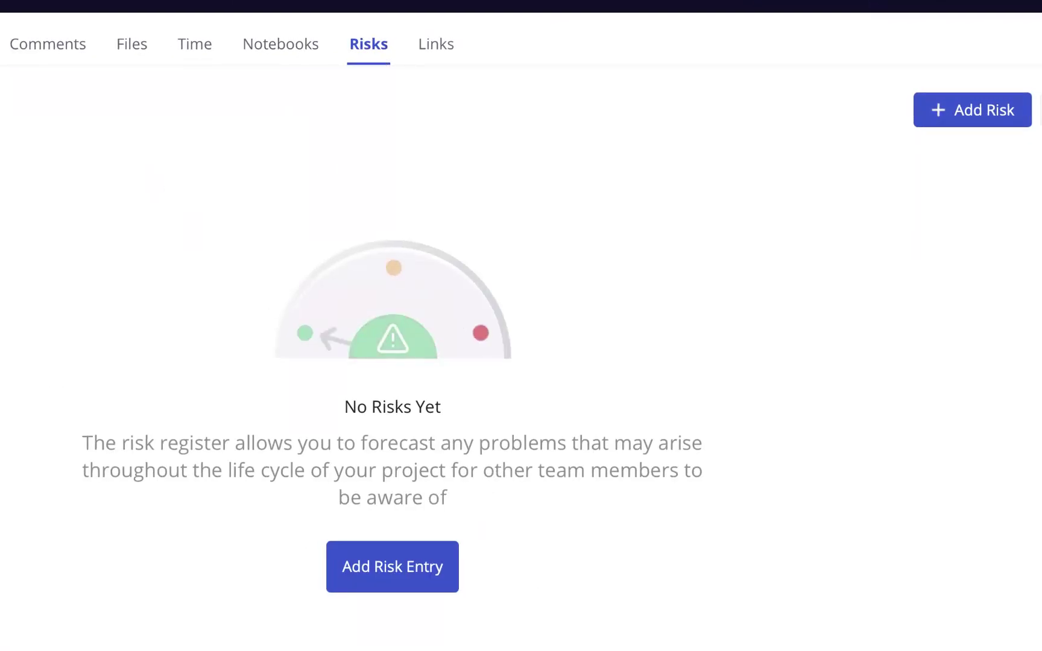
left_click(407, 54)
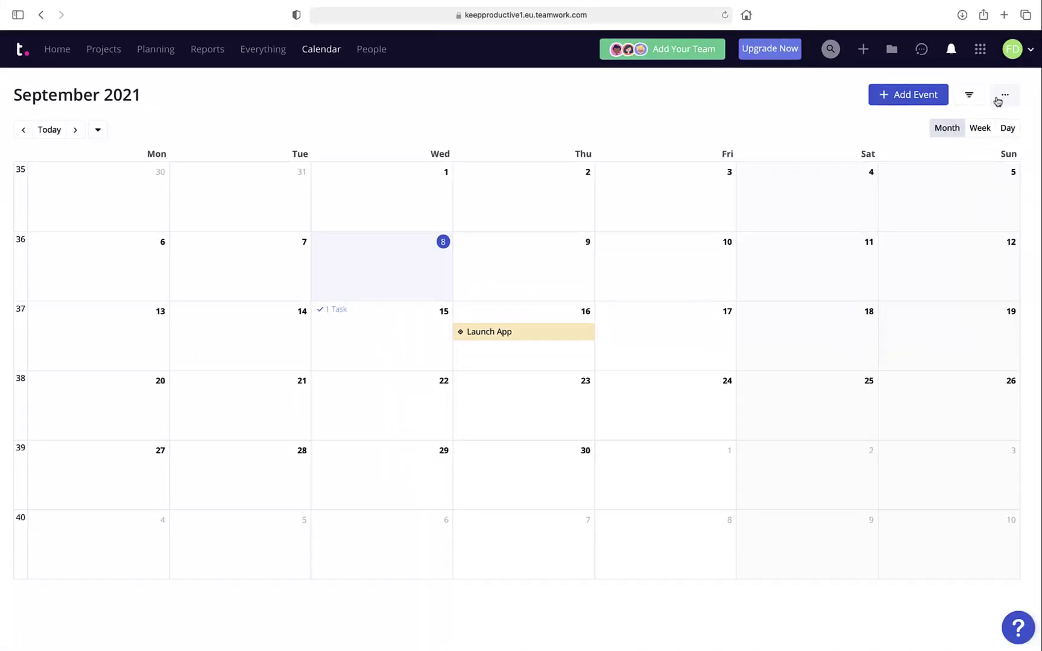
Set the calendar filter's Project to Bento, then go to the People directory.
left_click(969, 95)
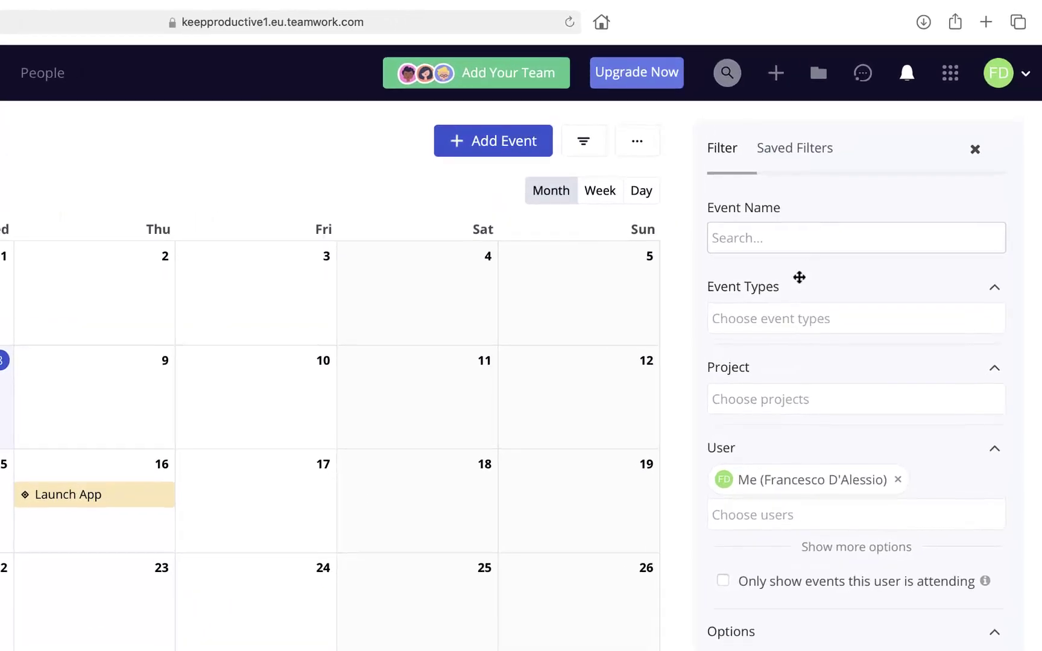
left_click(810, 386)
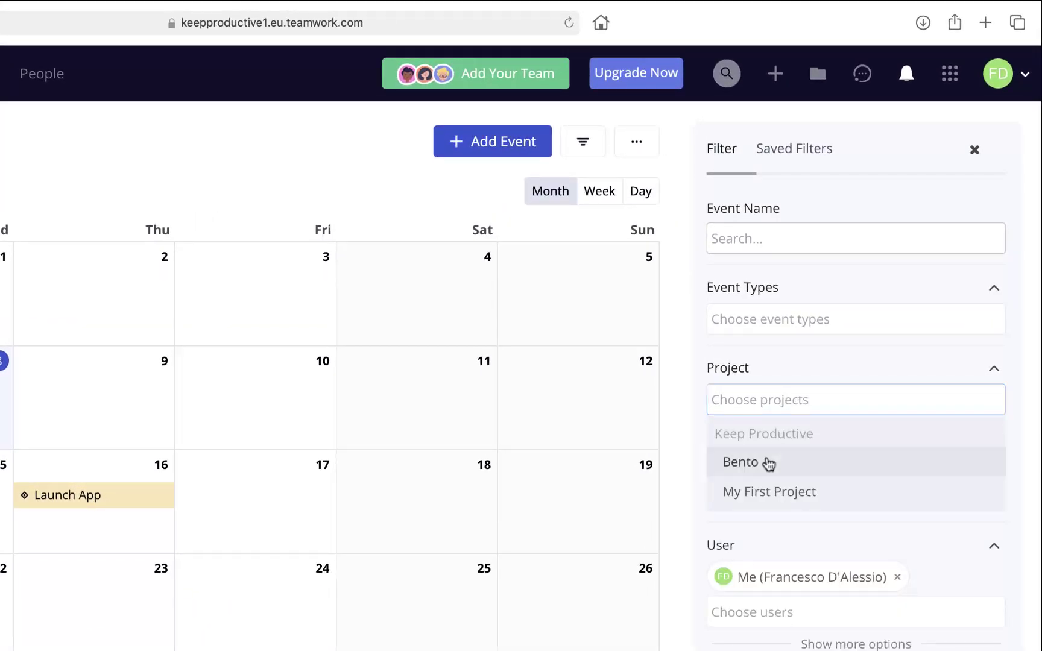
left_click(768, 463)
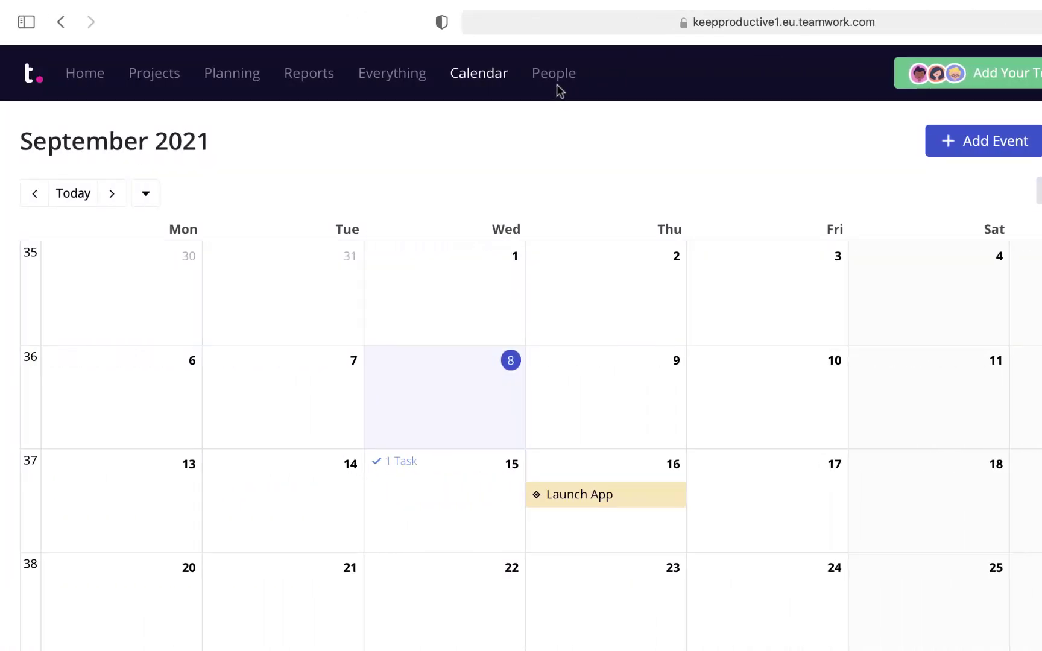
left_click(557, 86)
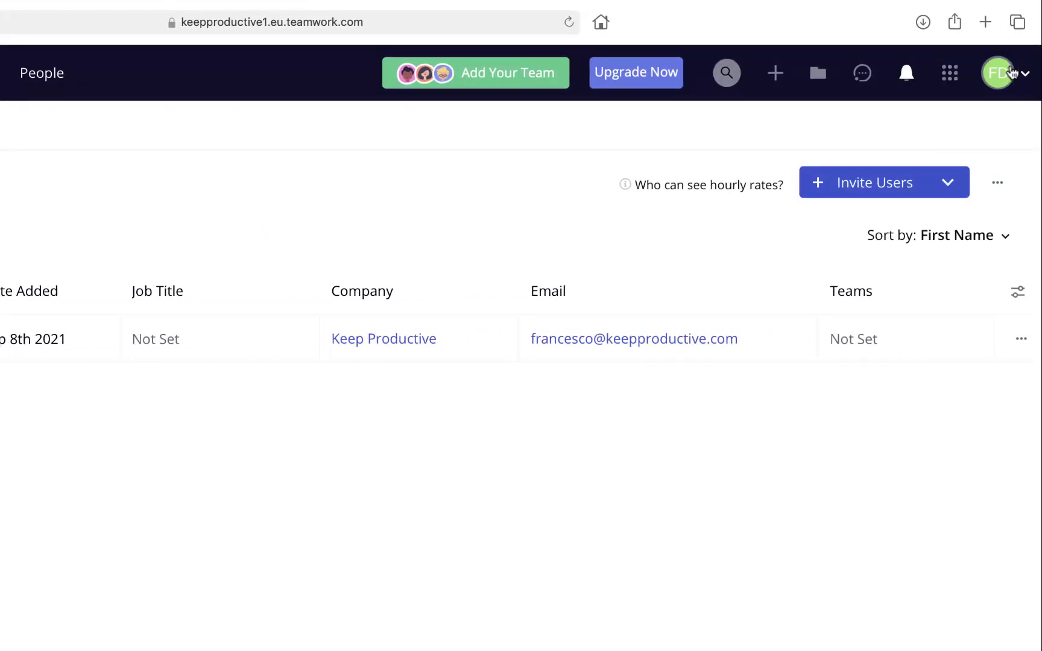
left_click(951, 81)
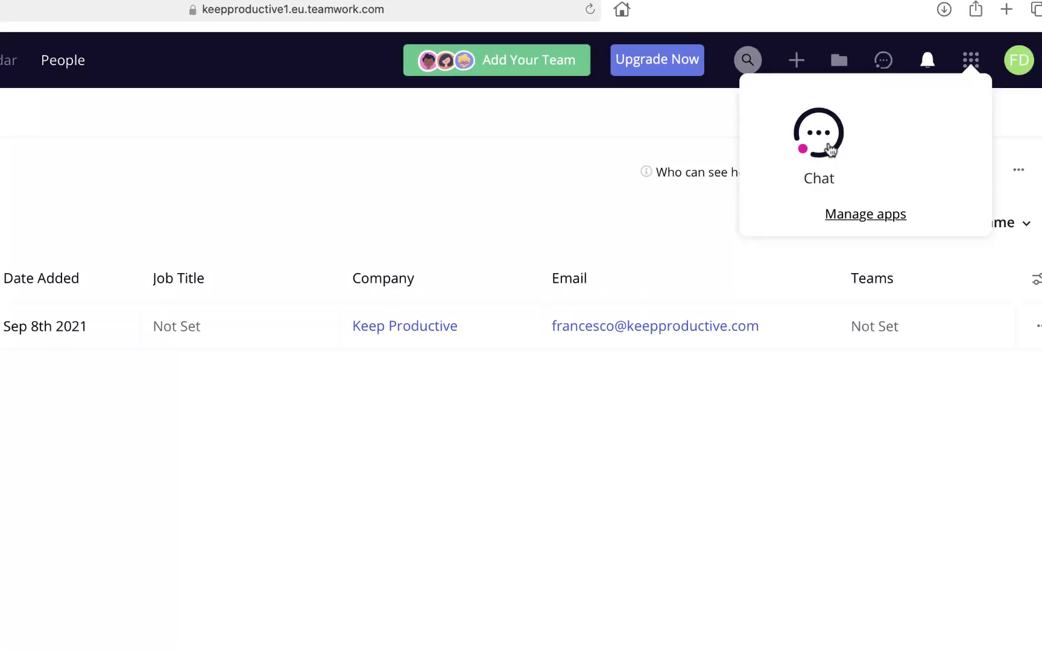
left_click(865, 214)
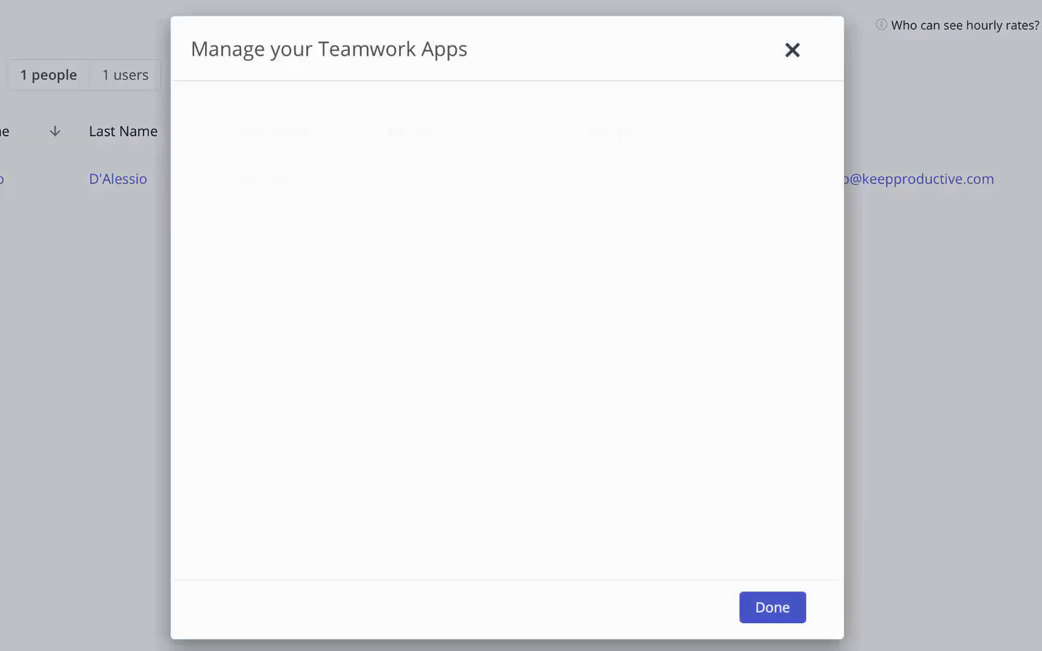
scroll(540, 317, "down", 3)
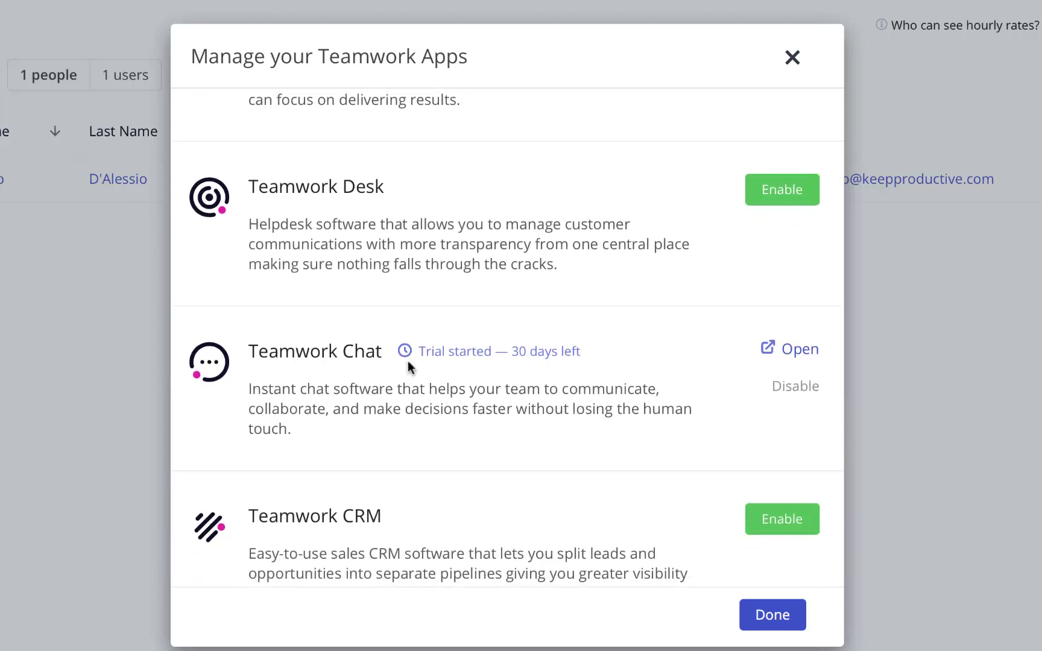
scroll(446, 391, "down", 5)
scroll(622, 481, "up", 5)
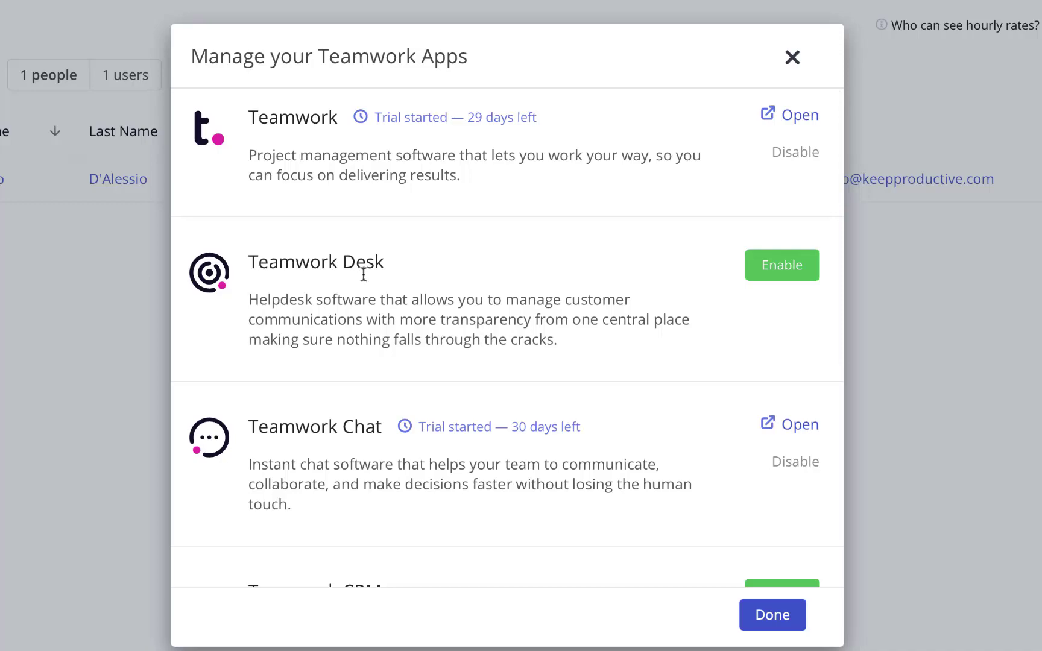
scroll(364, 274, "down", 10)
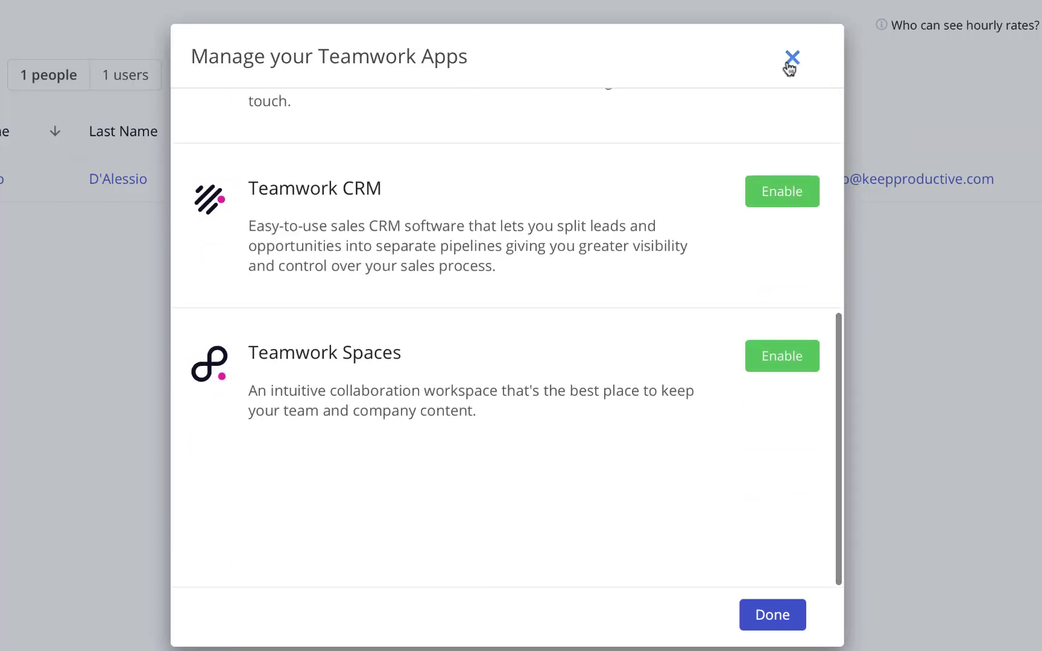
left_click(791, 63)
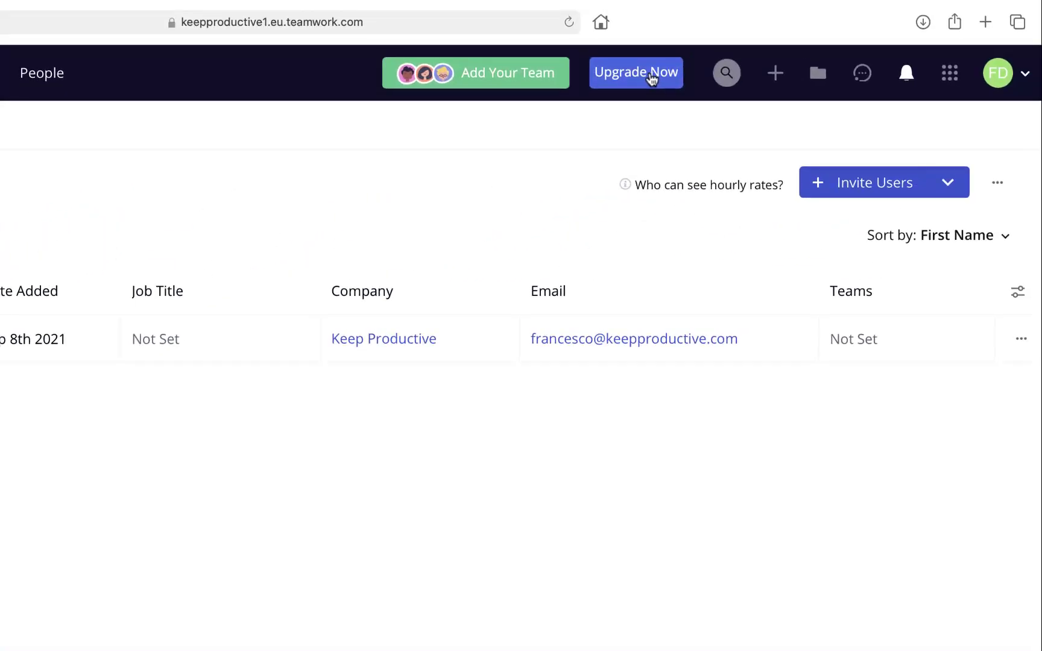
left_click(631, 78)
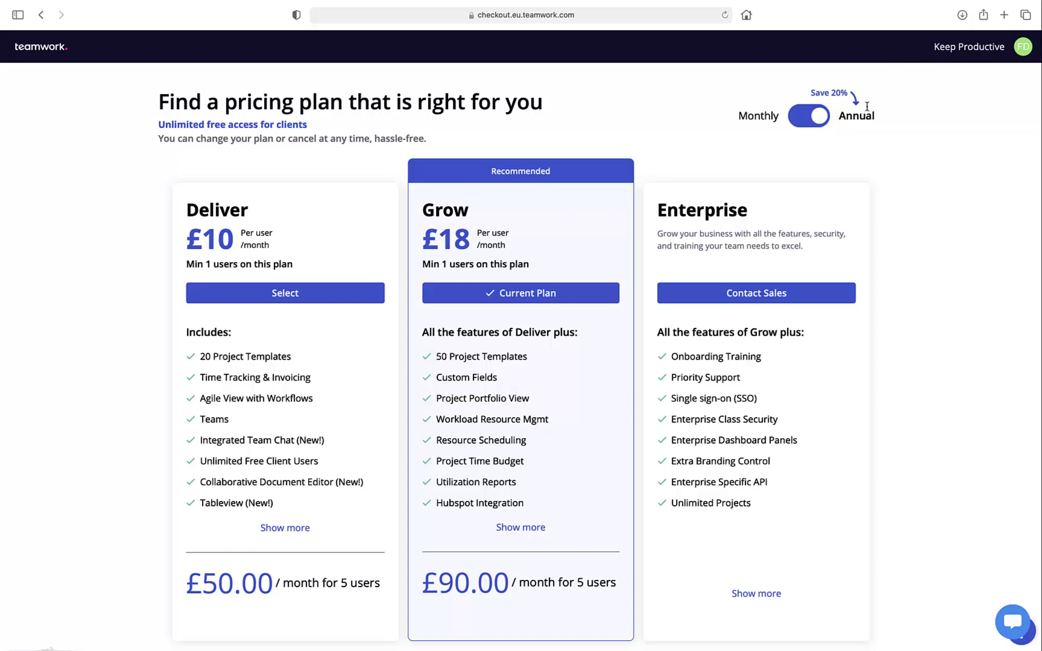
triple_click(205, 126)
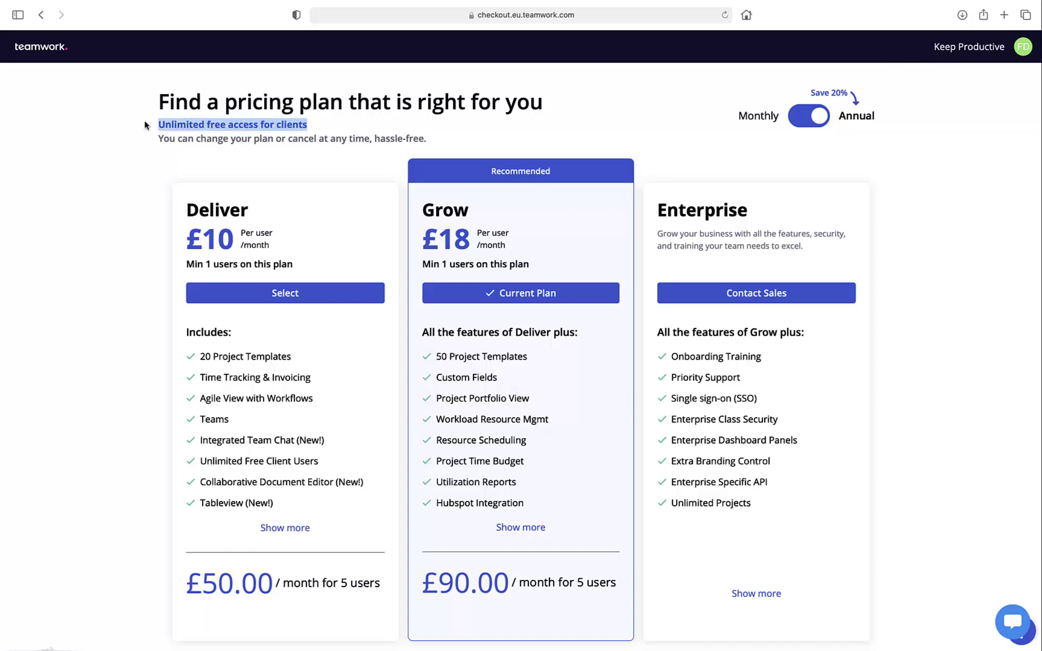
left_click(303, 150)
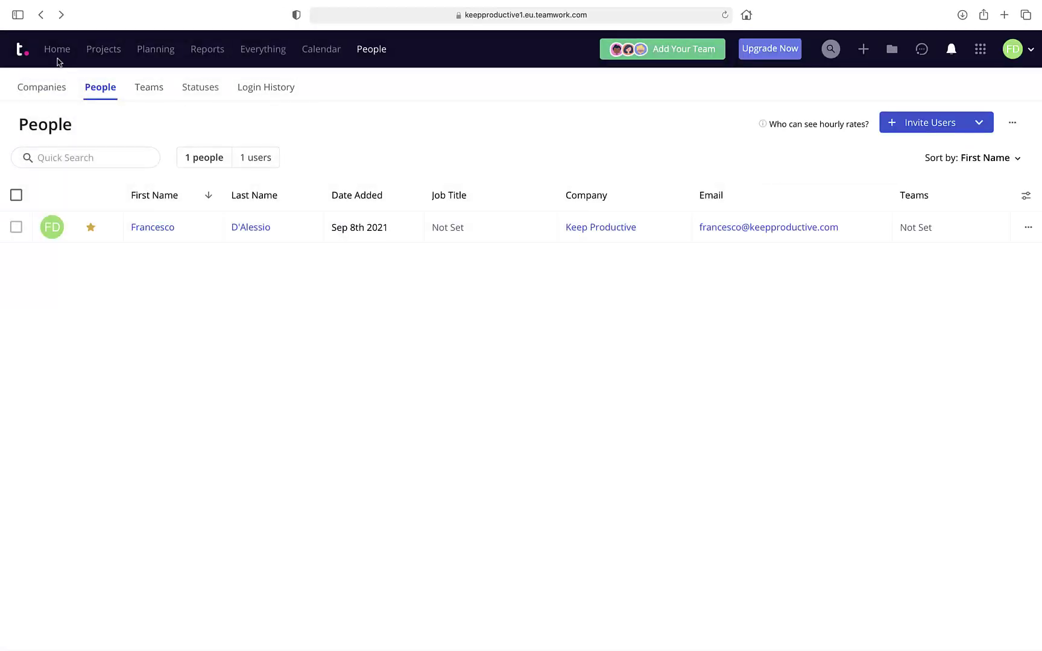
Go to the My Work home page, showing My first task and App Store Research, with the sidebar expanded.
left_click(56, 52)
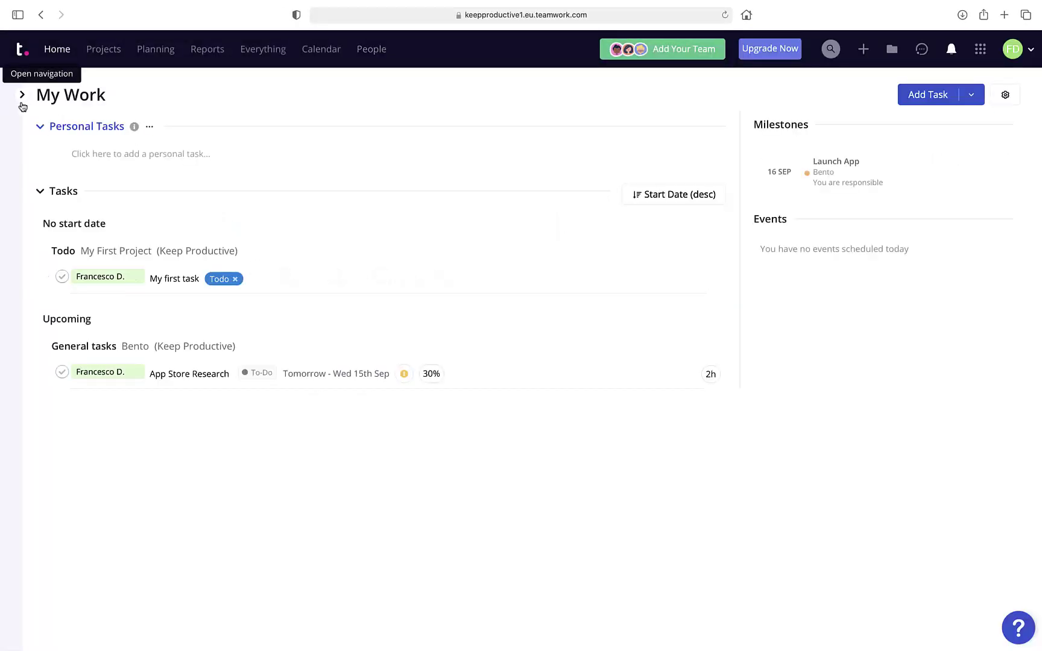
left_click(21, 95)
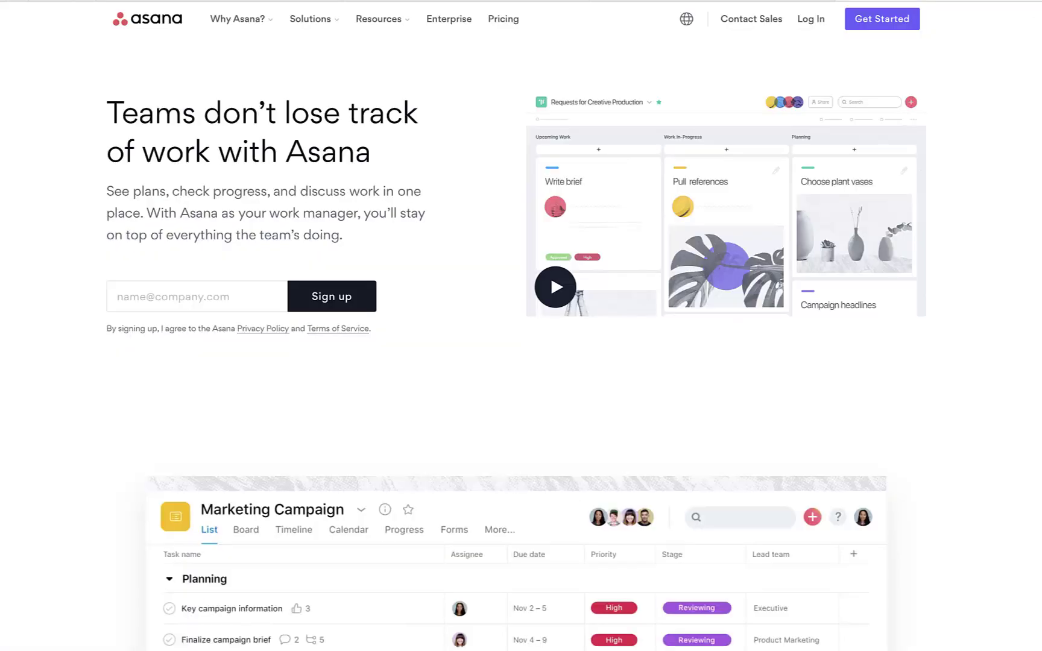
scroll(521, 362, "down", 6)
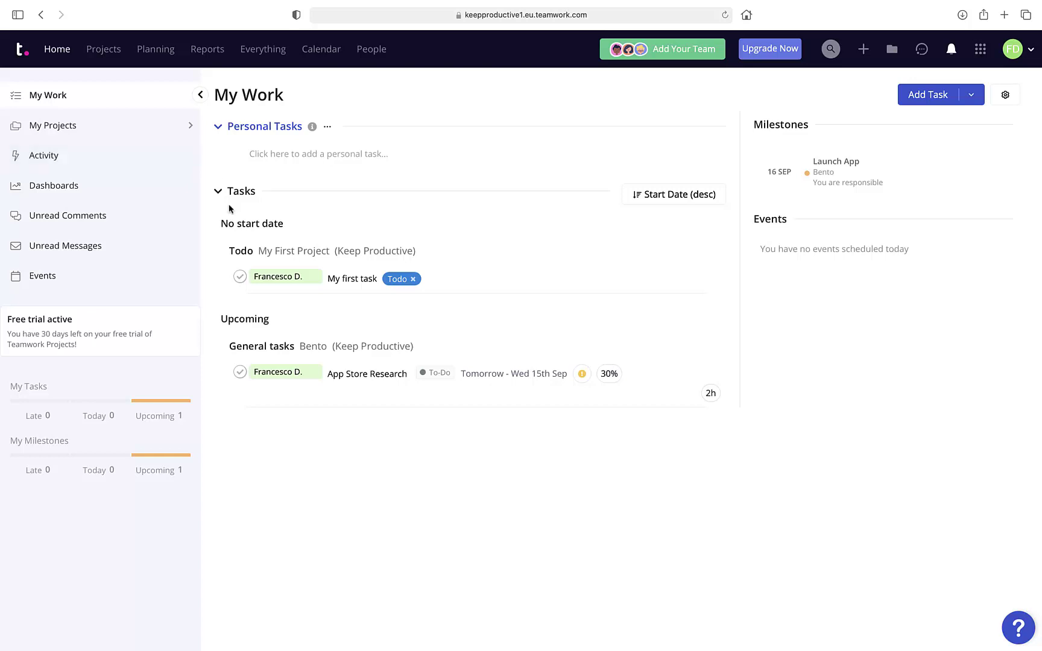
Glance at the connected apps list, then go to the active projects list.
mouse_move(311, 282)
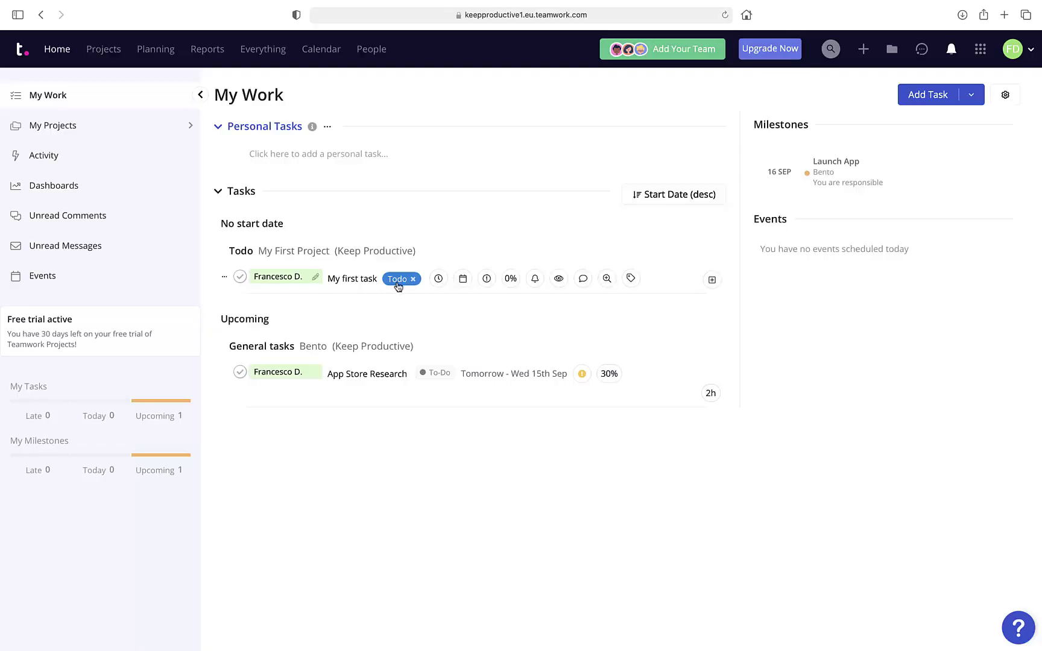
left_click(981, 49)
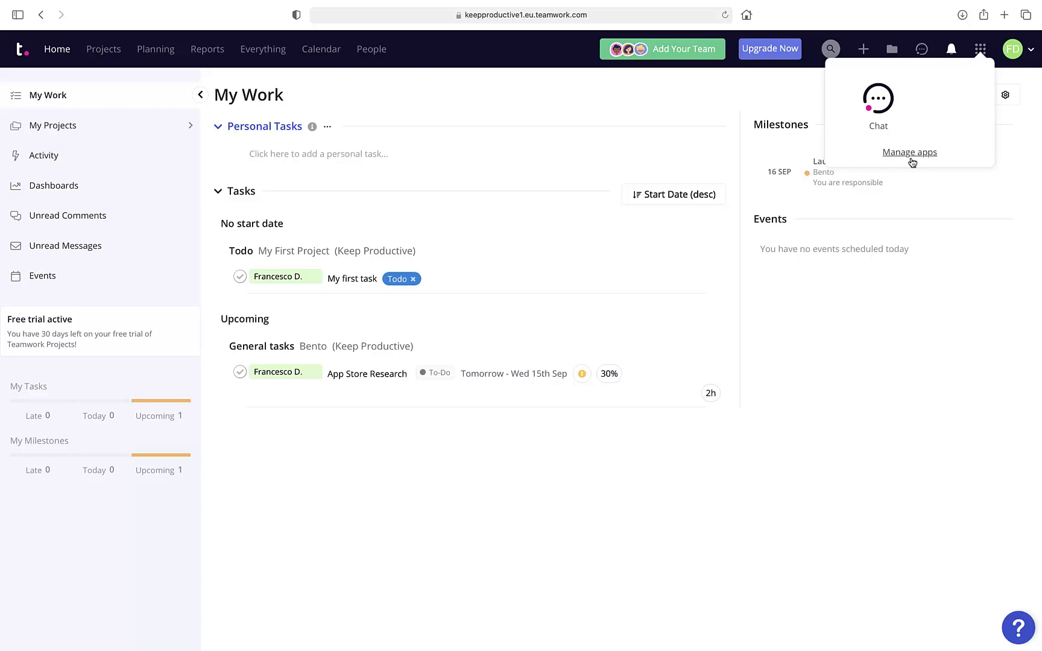
left_click(102, 49)
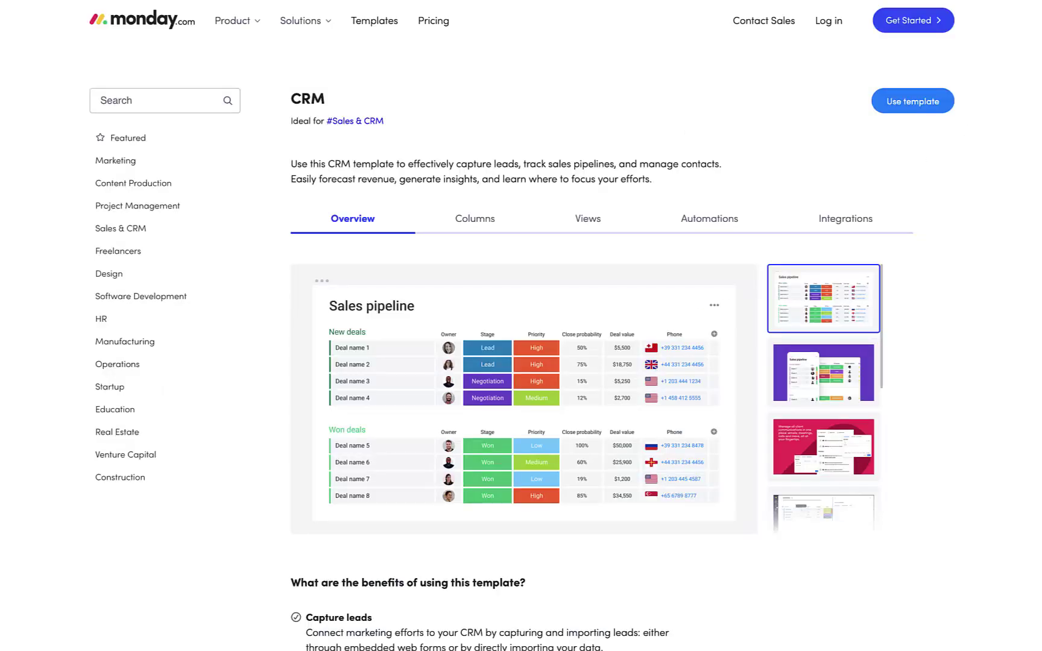
scroll(523, 354, "down", 2)
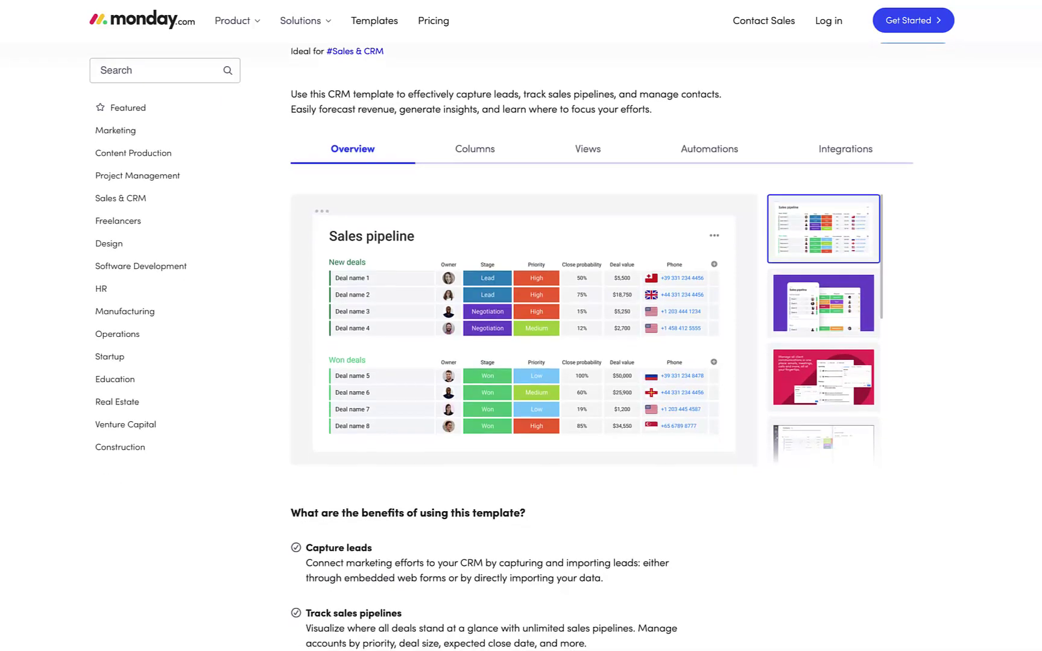